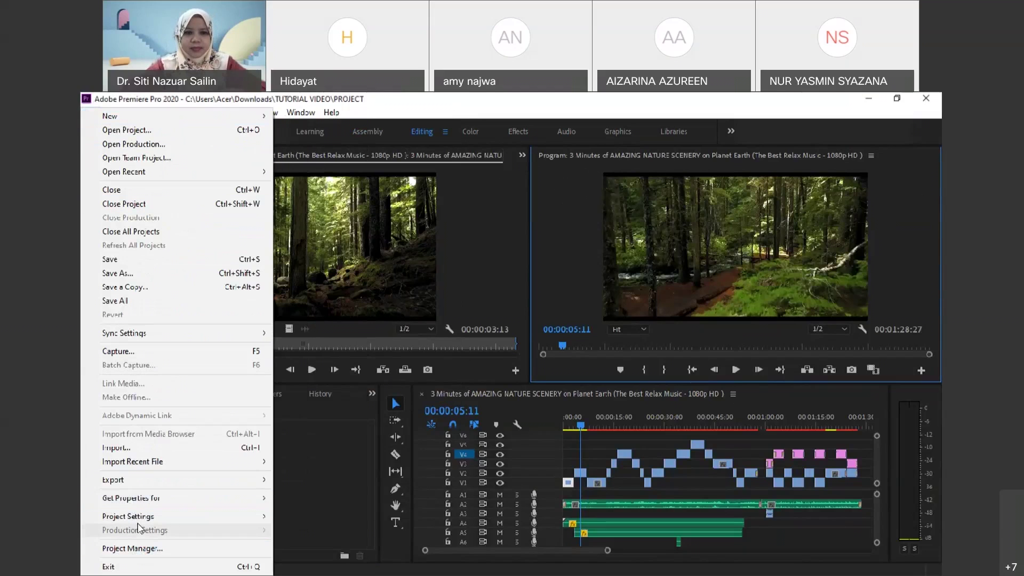
{"action": "mouse_move", "coordinate": [154, 520]}
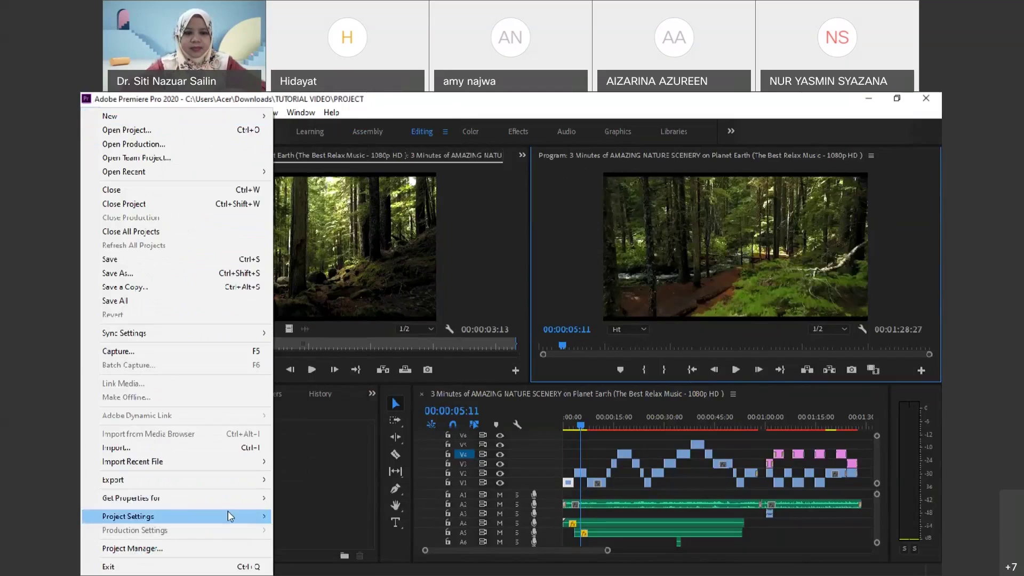
{"action": "left_click", "coordinate": [94, 113]}
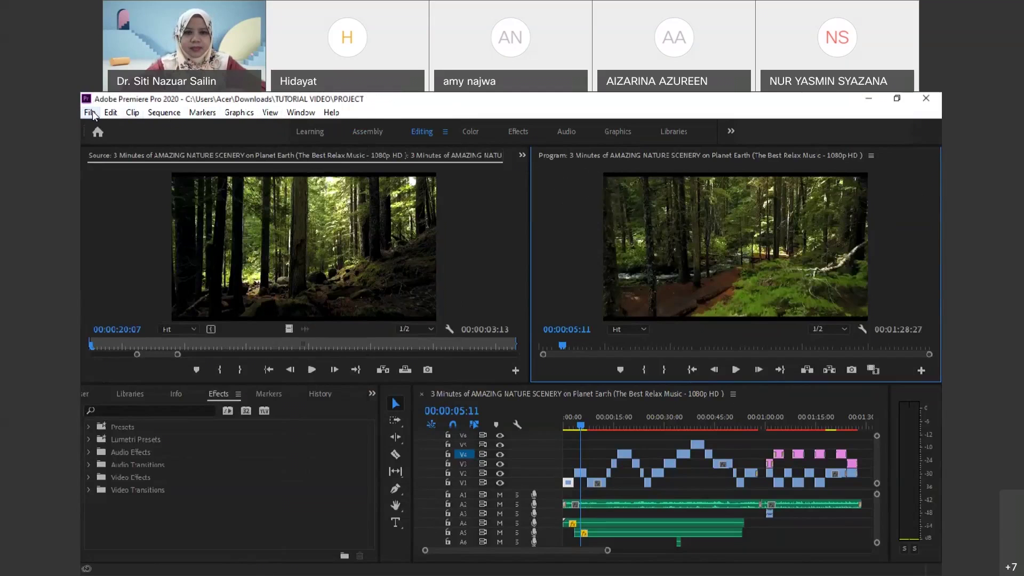
{"action": "left_click", "coordinate": [110, 113]}
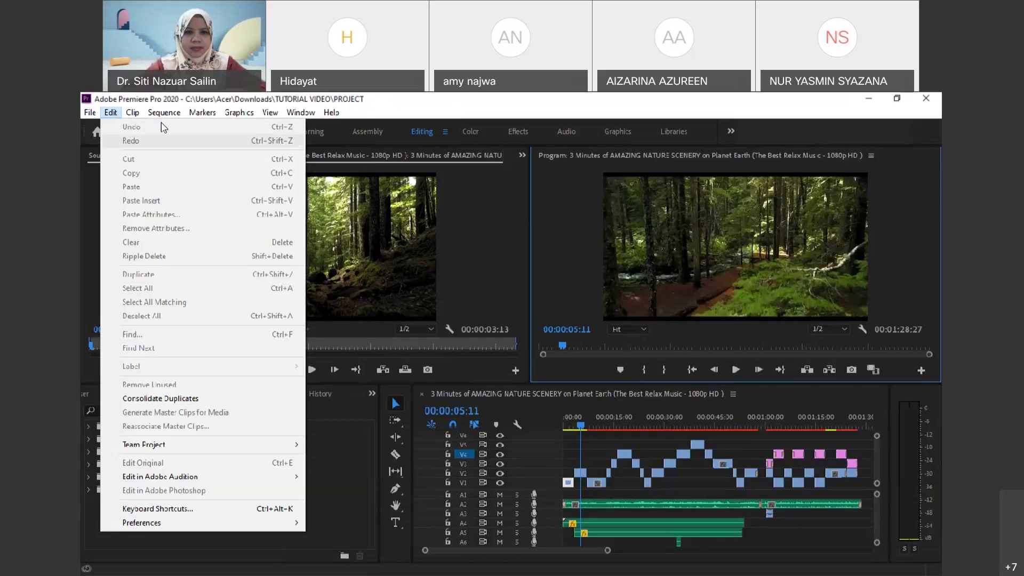
{"action": "mouse_move", "coordinate": [134, 114]}
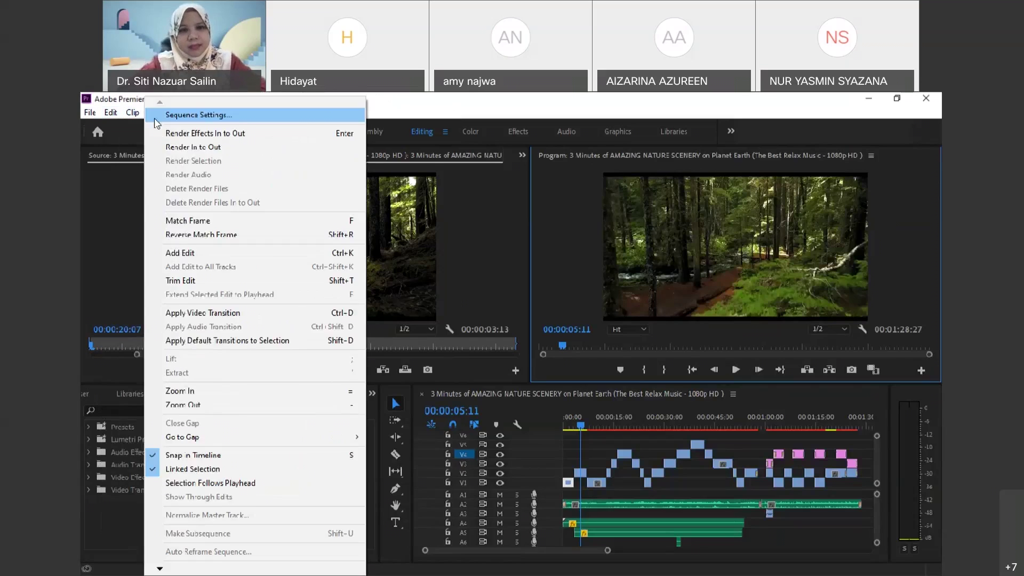
{"action": "double_click", "coordinate": [398, 104]}
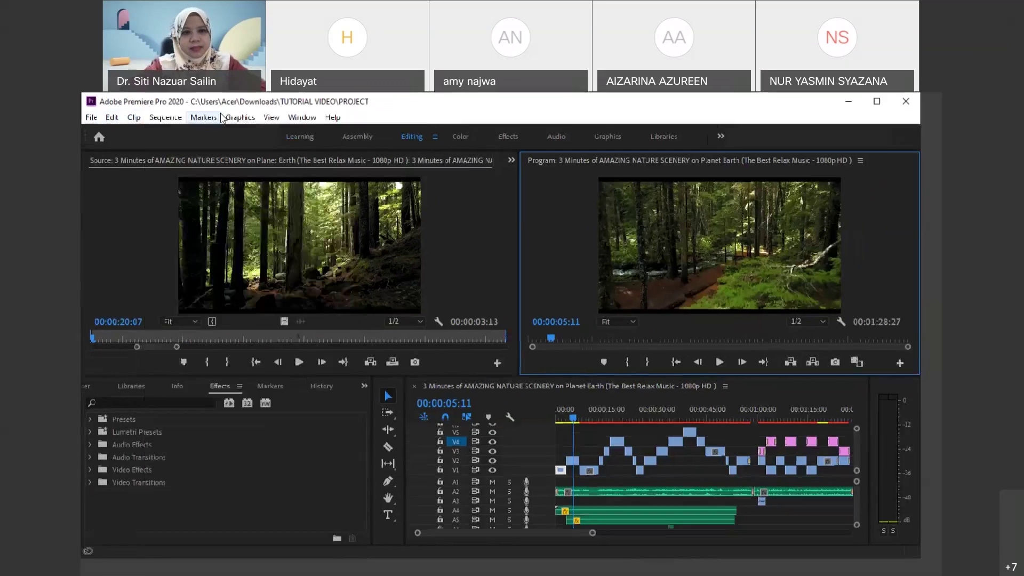
{"action": "double_click", "coordinate": [329, 104]}
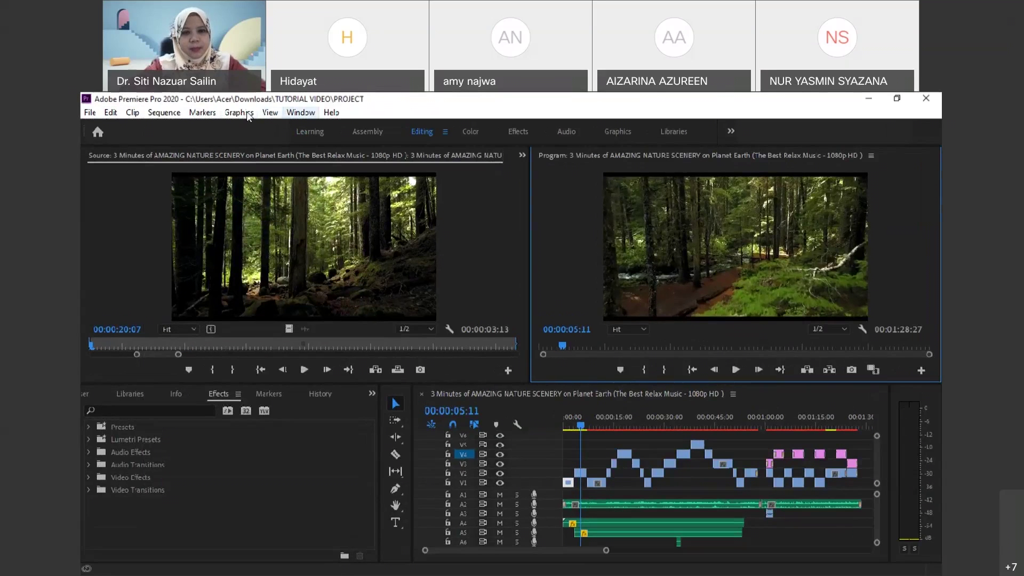
Review the list of available workspace layouts, leaving the current one in use.
{"action": "left_click", "coordinate": [300, 112]}
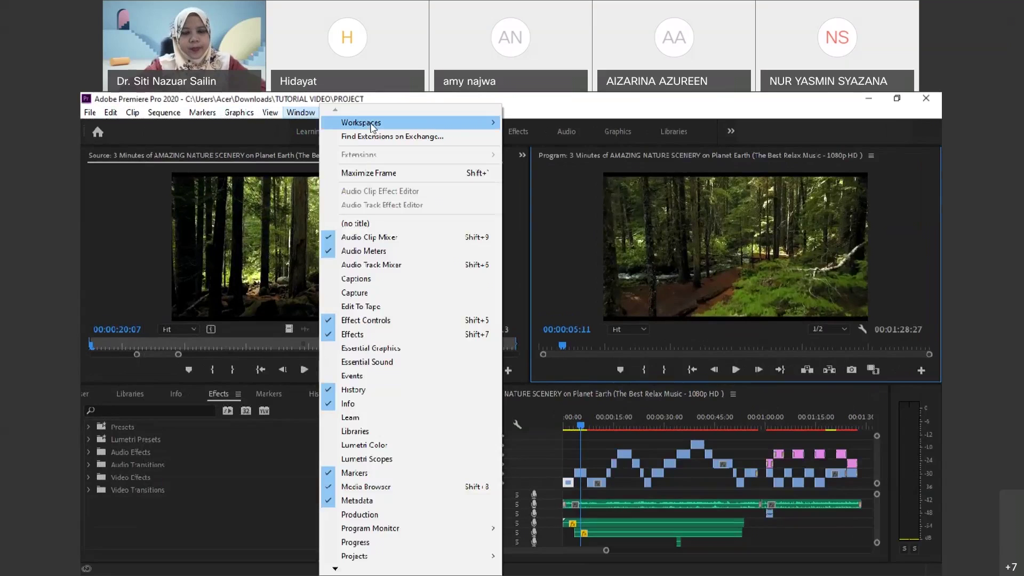
{"action": "mouse_move", "coordinate": [369, 128]}
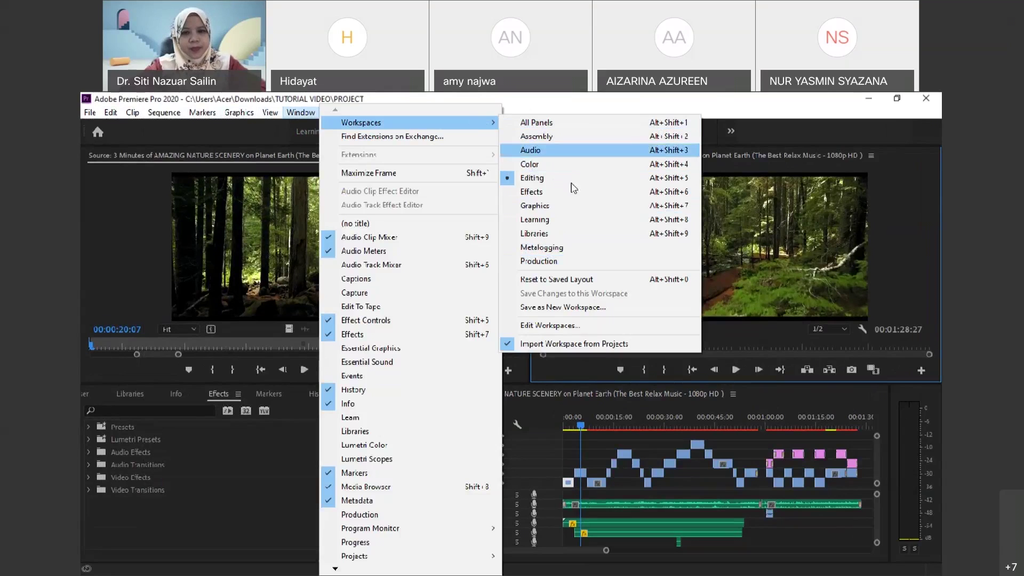
{"action": "left_click", "coordinate": [556, 103]}
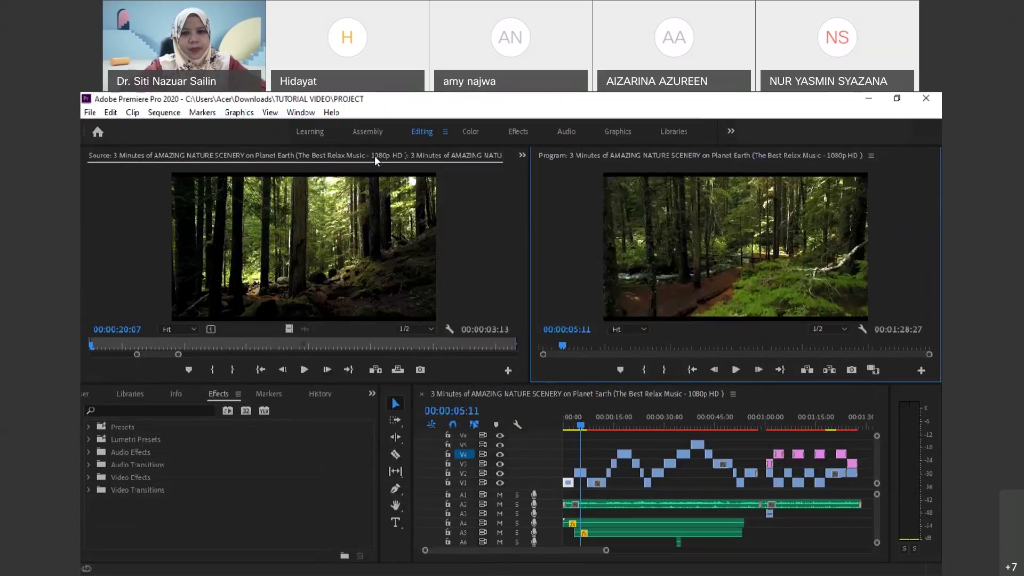
{"action": "left_click", "coordinate": [503, 223]}
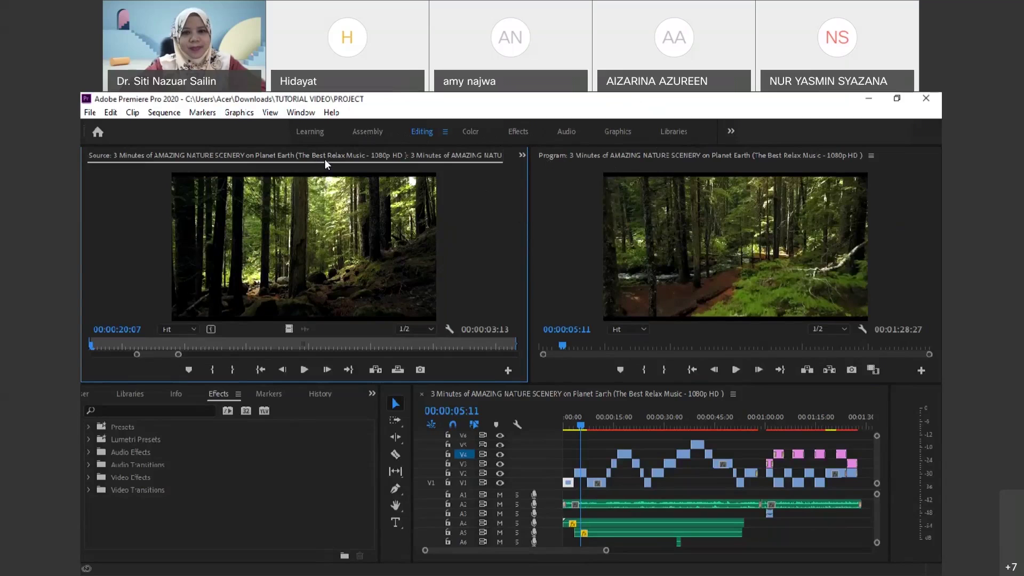
{"action": "left_click", "coordinate": [305, 114]}
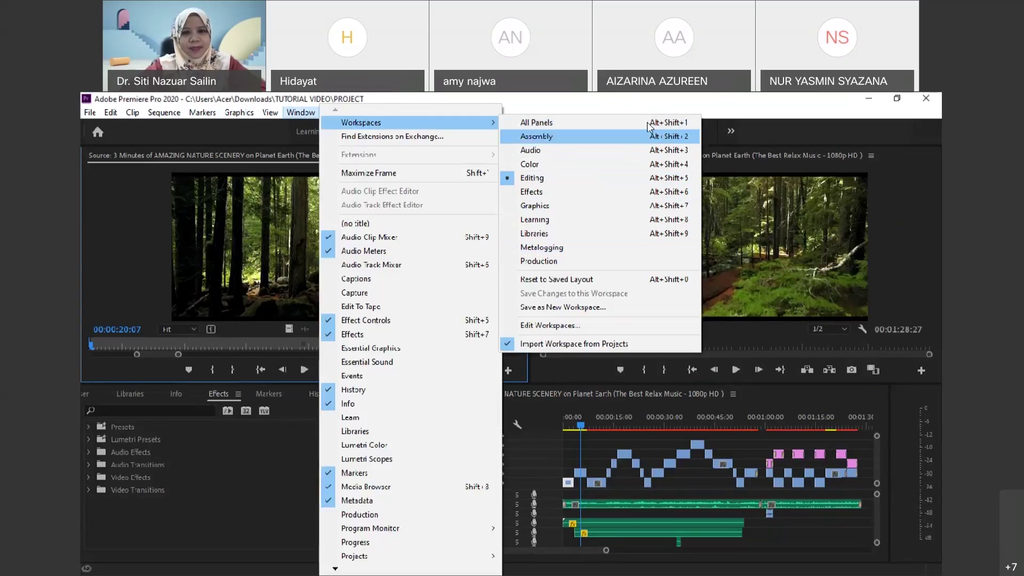
{"action": "left_click", "coordinate": [828, 127]}
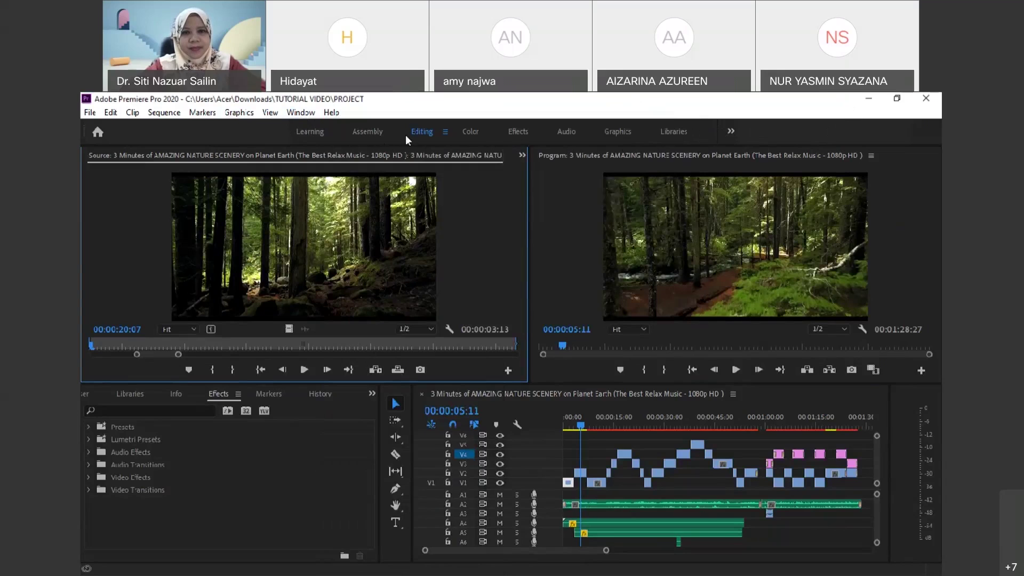
Switch to the Learning workspace and look through its built-in tutorials, from Premiere Pro Overview to Creative and Stylistic Edits.
{"action": "left_click", "coordinate": [307, 132]}
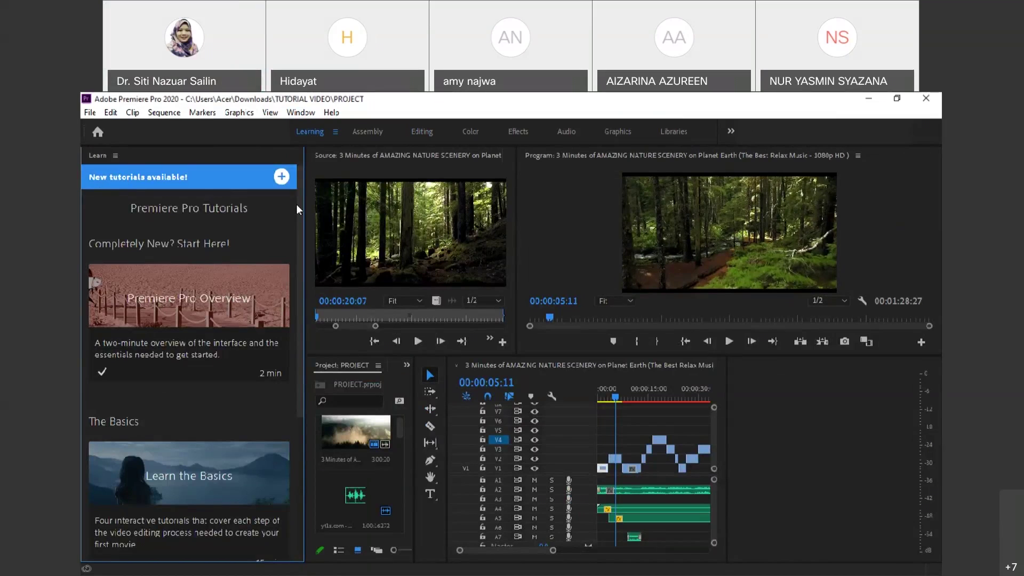
{"action": "scroll", "coordinate": [198, 286], "scroll_direction": "down", "scroll_amount": 2}
{"action": "scroll", "coordinate": [199, 286], "scroll_direction": "up", "scroll_amount": 2}
{"action": "scroll", "coordinate": [213, 280], "scroll_direction": "down", "scroll_amount": 2}
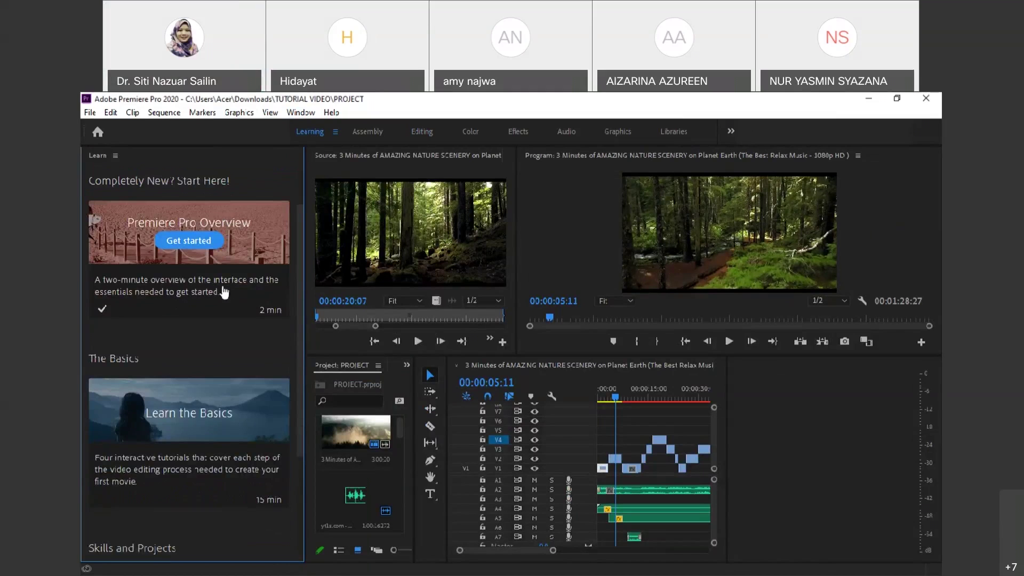
{"action": "scroll", "coordinate": [243, 290], "scroll_direction": "down", "scroll_amount": 5}
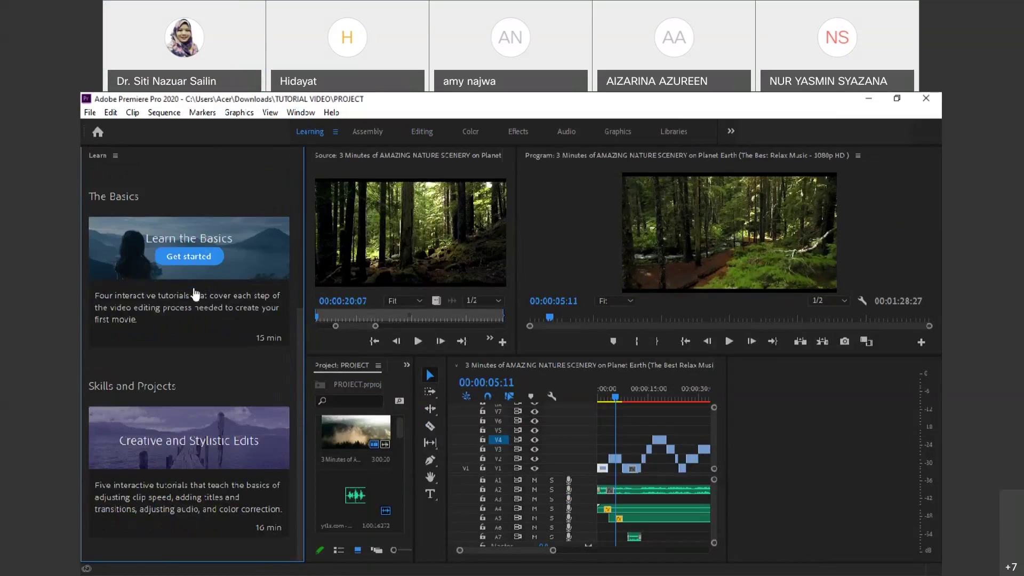
{"action": "mouse_move", "coordinate": [224, 450]}
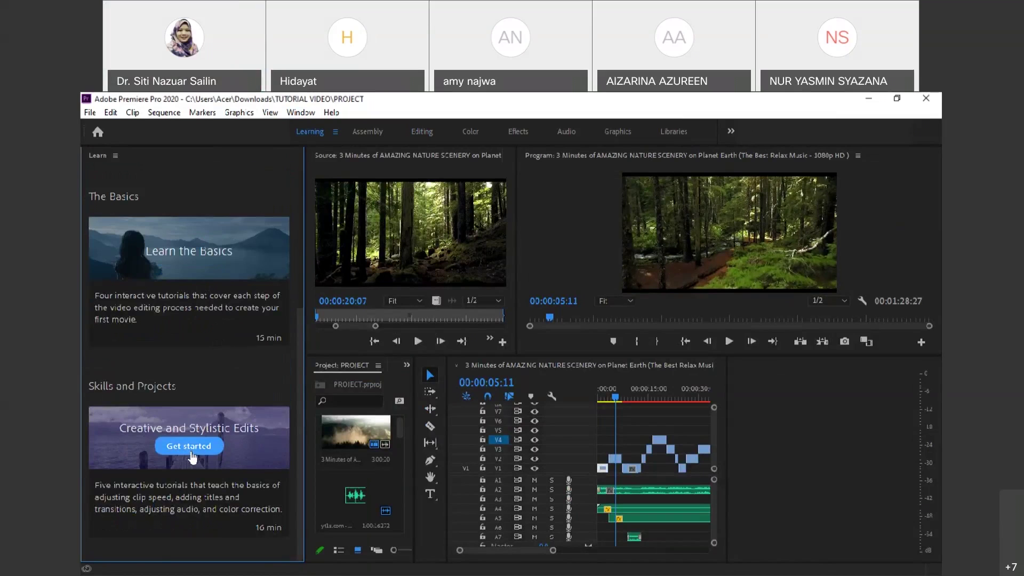
{"action": "scroll", "coordinate": [191, 457], "scroll_direction": "up", "scroll_amount": 5}
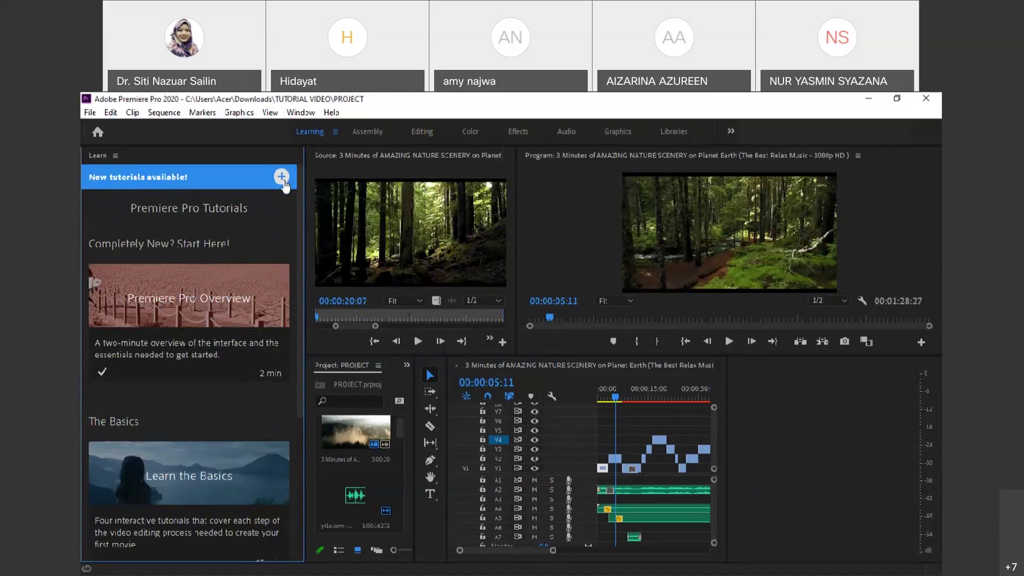
Open the new tutorials available for download and look through them, from Create a promotional video to Animation Fundamentals.
{"action": "left_click", "coordinate": [285, 185]}
{"action": "left_click", "coordinate": [282, 182]}
{"action": "left_click", "coordinate": [281, 179]}
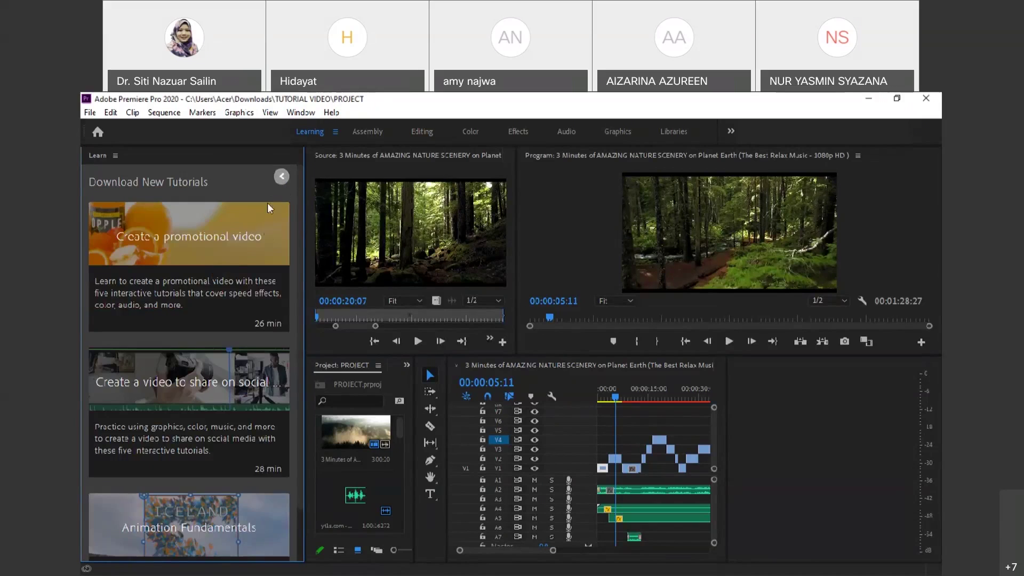
{"action": "scroll", "coordinate": [237, 286], "scroll_direction": "down", "scroll_amount": 2}
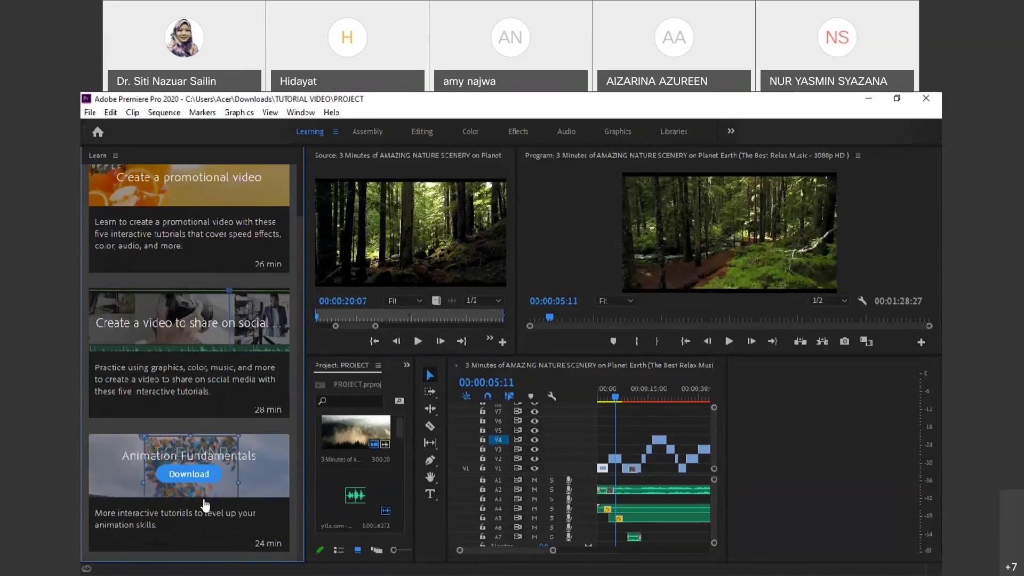
{"action": "scroll", "coordinate": [224, 395], "scroll_direction": "up", "scroll_amount": 2}
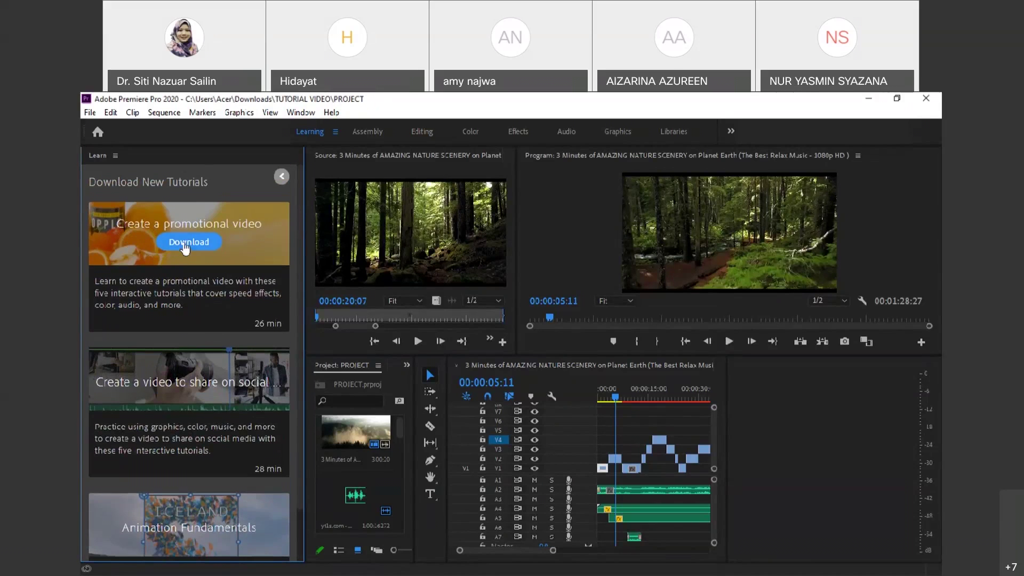
{"action": "mouse_move", "coordinate": [230, 396]}
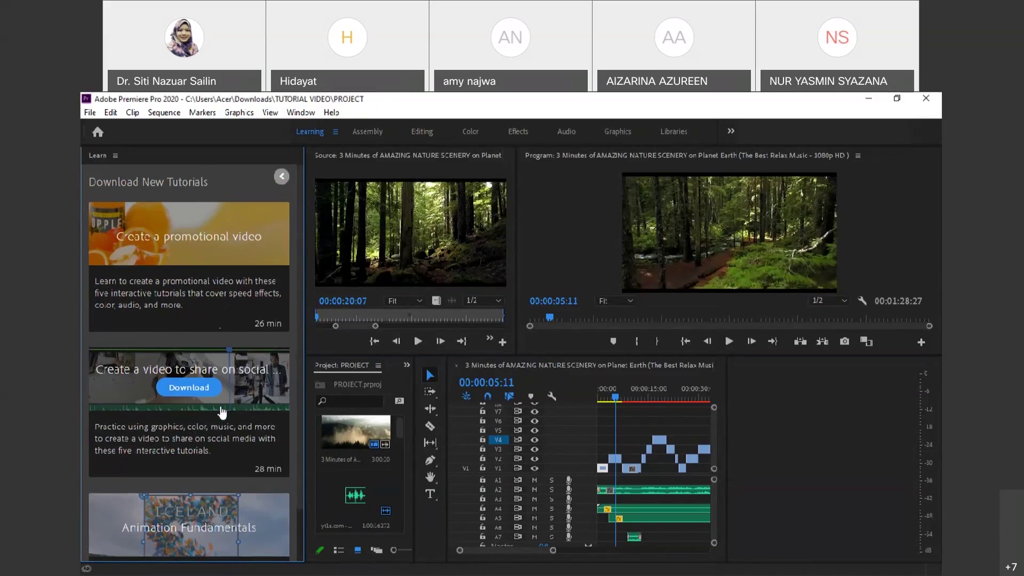
{"action": "scroll", "coordinate": [224, 413], "scroll_direction": "down", "scroll_amount": 1}
{"action": "mouse_move", "coordinate": [196, 467]}
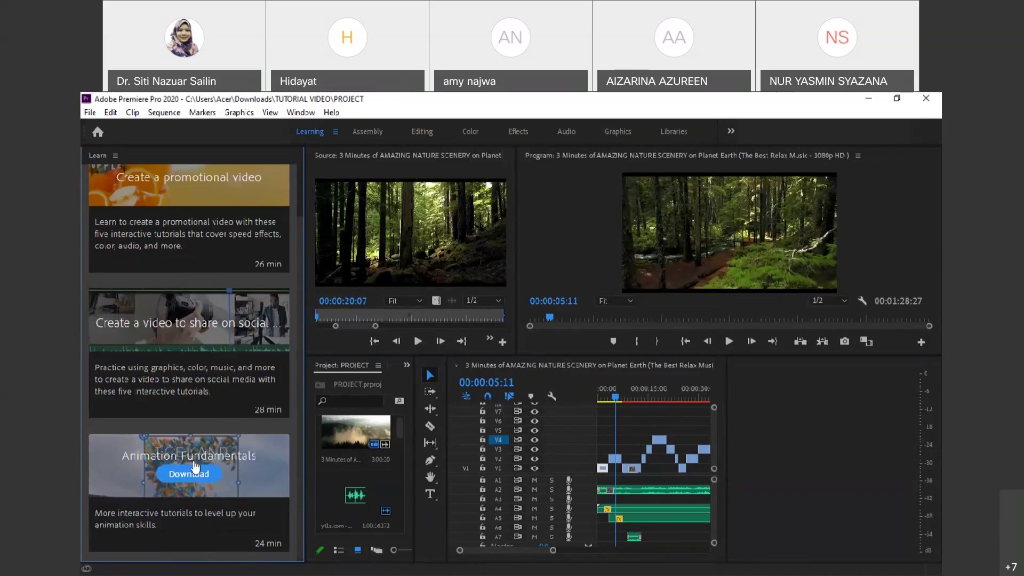
{"action": "scroll", "coordinate": [196, 467], "scroll_direction": "up", "scroll_amount": 1}
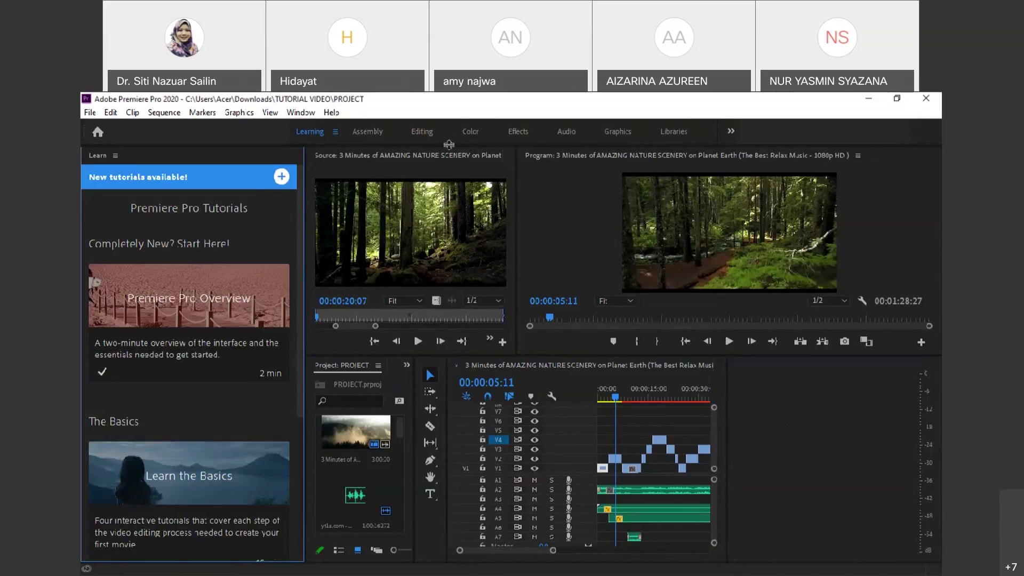
Return to the Editing workspace and display the media items of the PROJECT project in place of the effects list.
{"action": "left_click", "coordinate": [430, 133]}
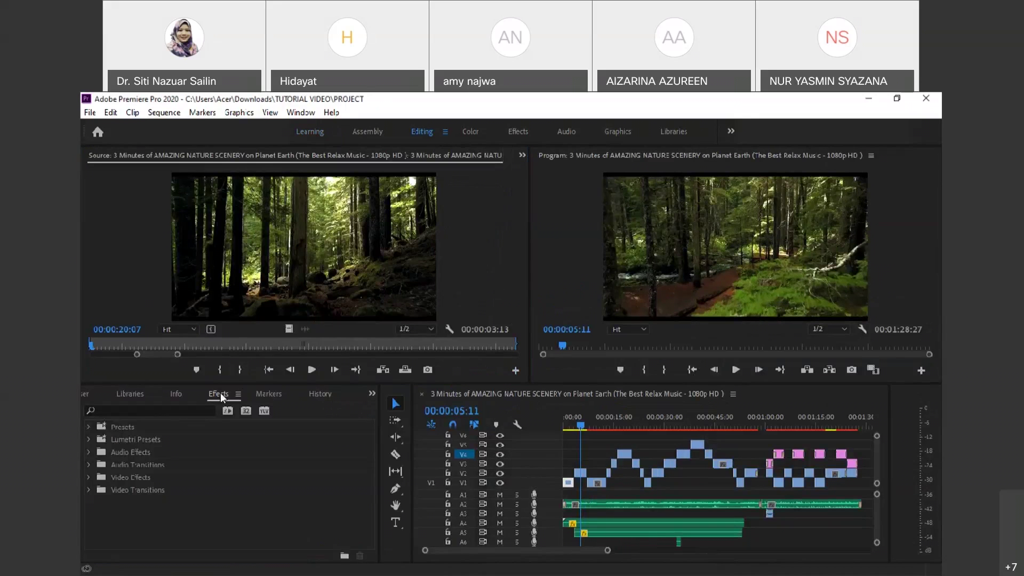
{"action": "left_click", "coordinate": [372, 394]}
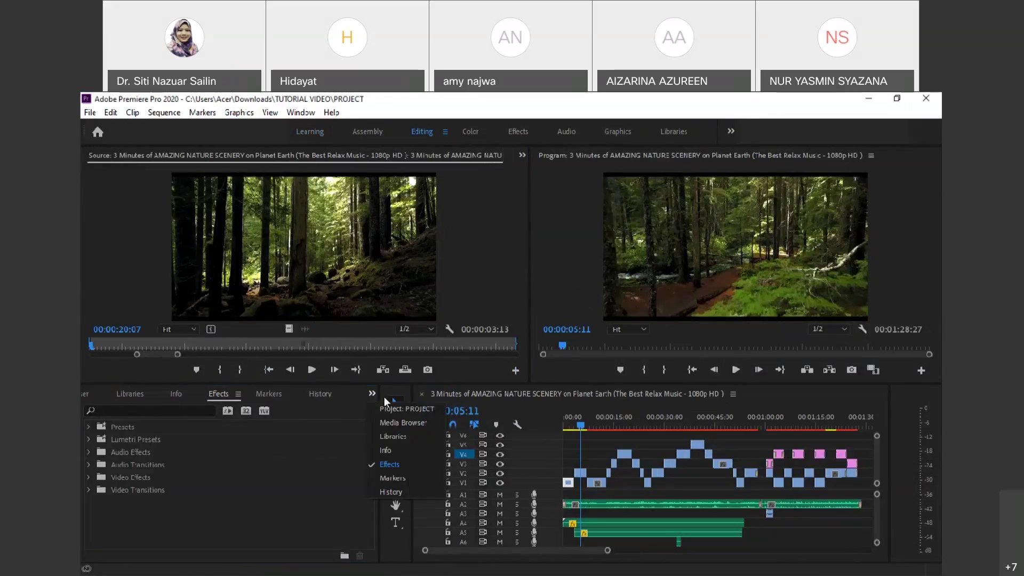
{"action": "left_click", "coordinate": [392, 405]}
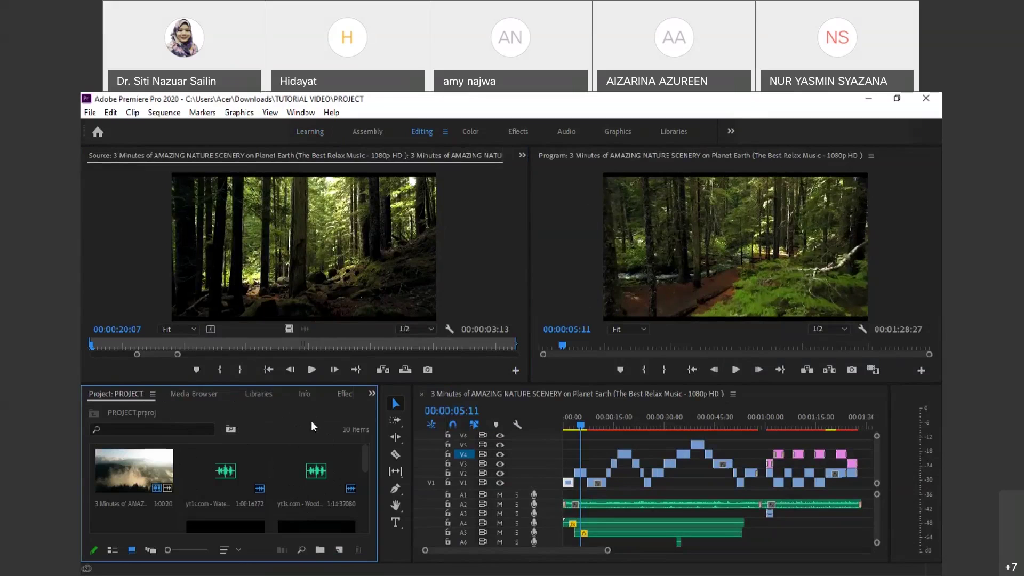
{"action": "scroll", "coordinate": [260, 501], "scroll_direction": "down", "scroll_amount": 3}
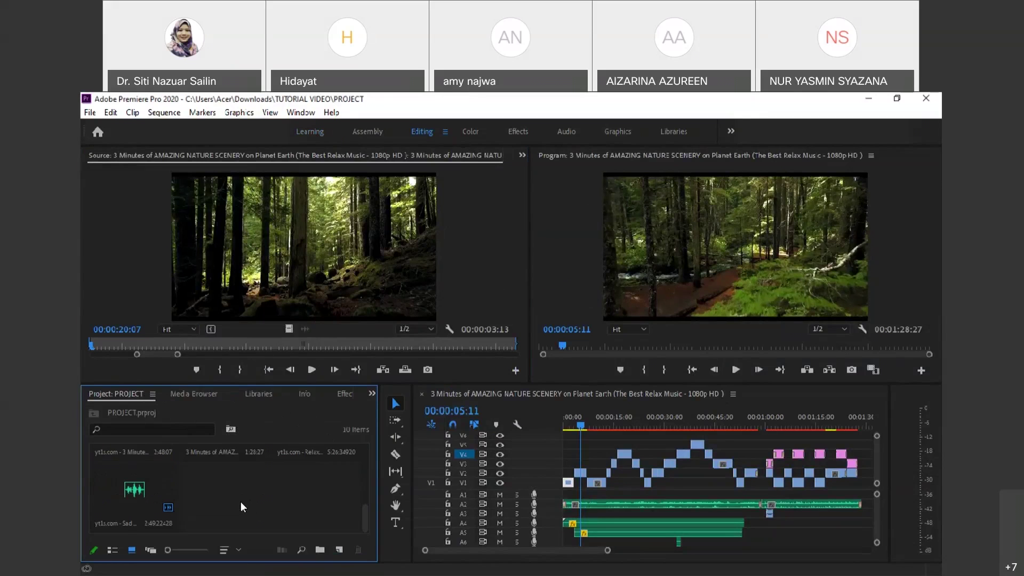
{"action": "double_click", "coordinate": [262, 480]}
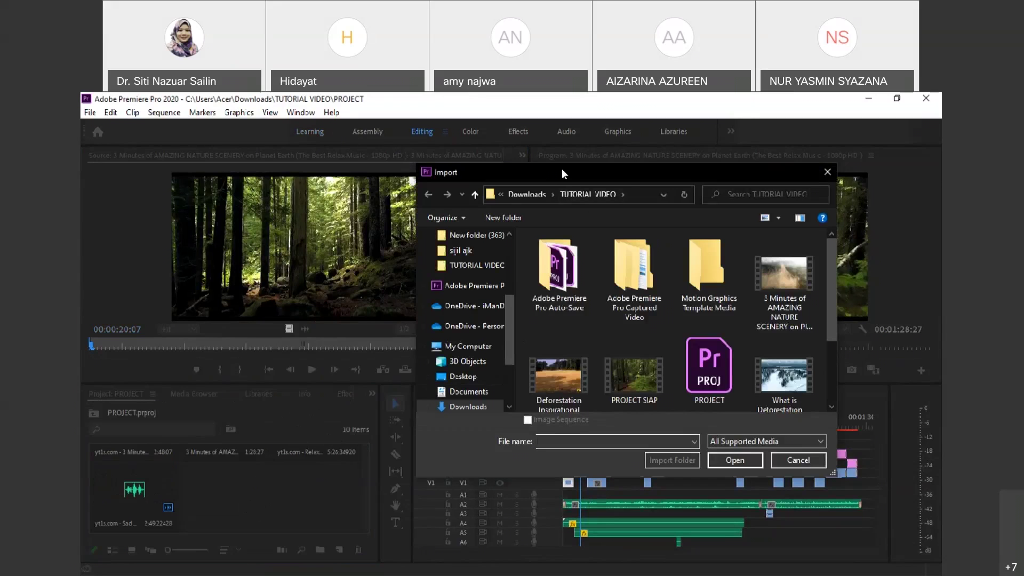
{"action": "scroll", "coordinate": [682, 324], "scroll_direction": "down", "scroll_amount": 2}
{"action": "scroll", "coordinate": [690, 325], "scroll_direction": "up", "scroll_amount": 2}
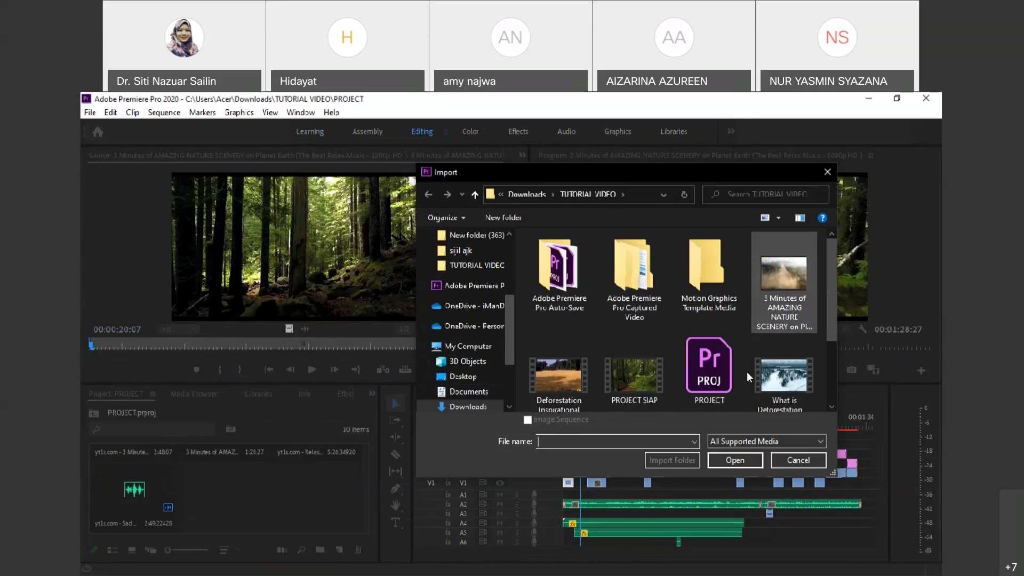
{"action": "left_click", "coordinate": [797, 461]}
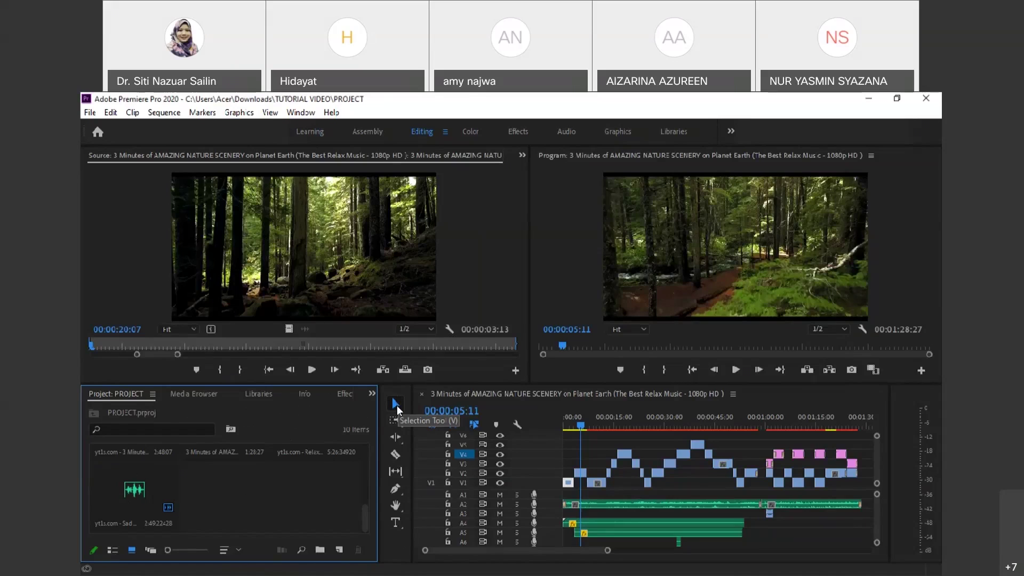
Try the Razor tool on the timeline, then use the Selection tool to select the V2 video clip under the playhead.
{"action": "left_click", "coordinate": [582, 472]}
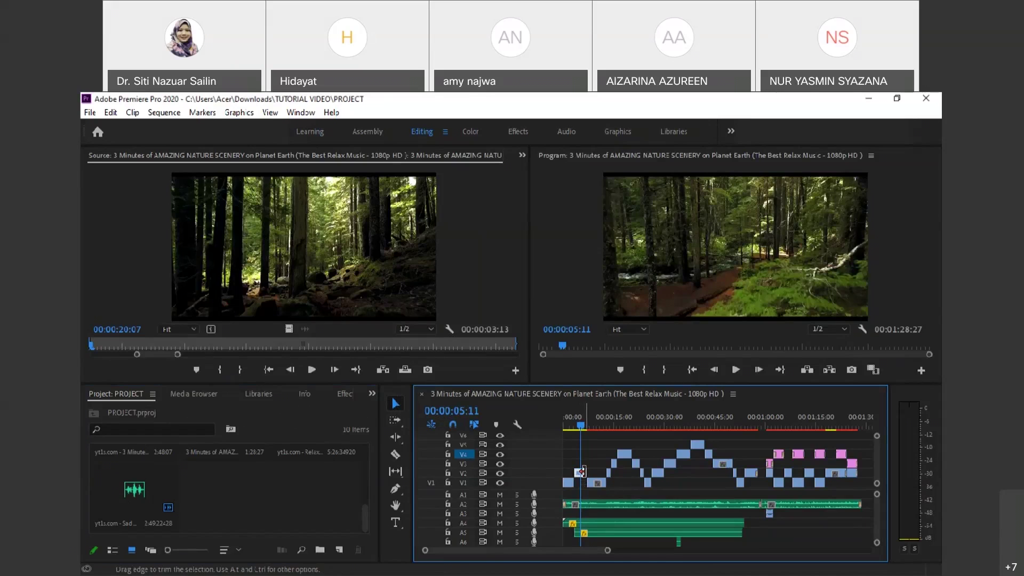
{"action": "mouse_move", "coordinate": [582, 474]}
{"action": "left_mouse_down"}
{"action": "mouse_move", "coordinate": [603, 463]}
{"action": "mouse_move", "coordinate": [591, 458]}
{"action": "mouse_move", "coordinate": [583, 473]}
{"action": "left_mouse_up"}
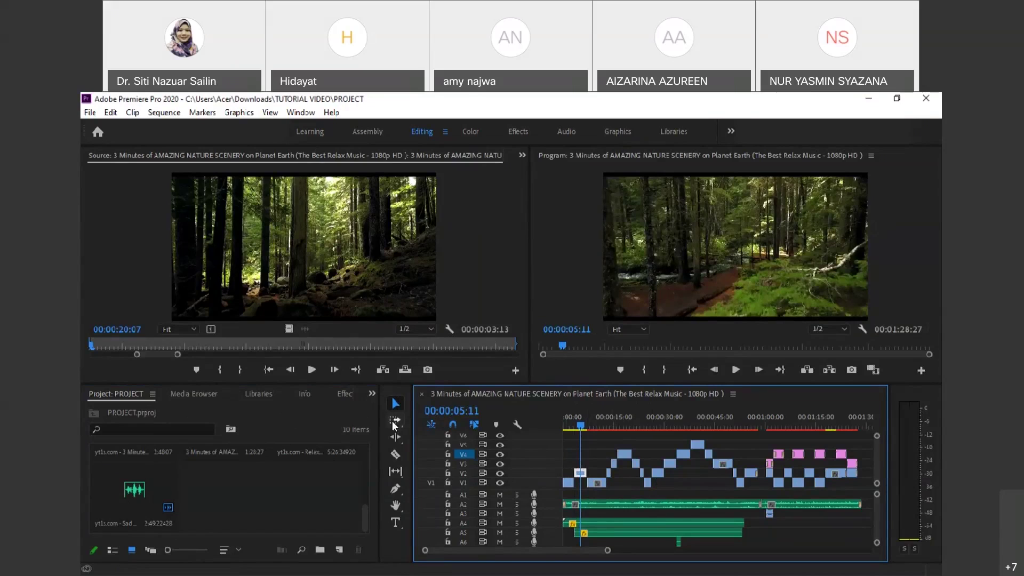
{"action": "left_click", "coordinate": [398, 453]}
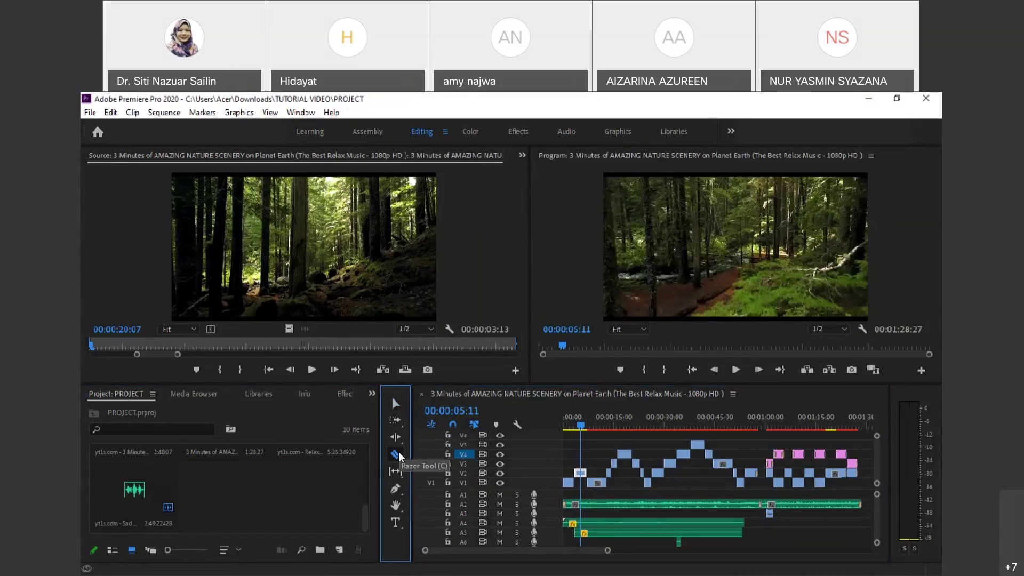
{"action": "left_click", "coordinate": [608, 552]}
{"action": "key", "text": "equal"}
{"action": "key", "text": "equal"}
{"action": "key", "text": "equal"}
{"action": "key", "text": "equal"}
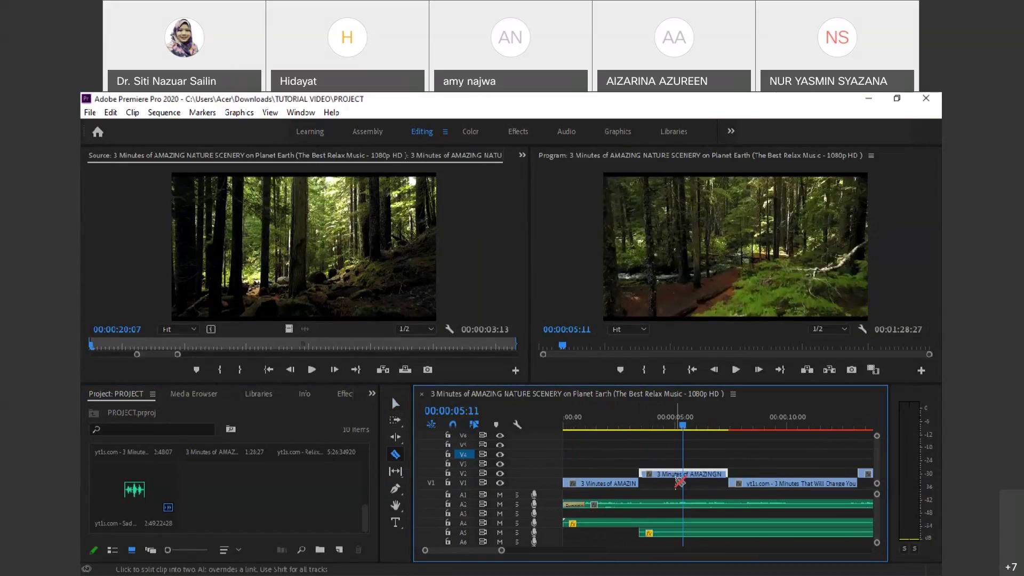
{"action": "left_click", "coordinate": [395, 403]}
{"action": "left_click", "coordinate": [705, 472]}
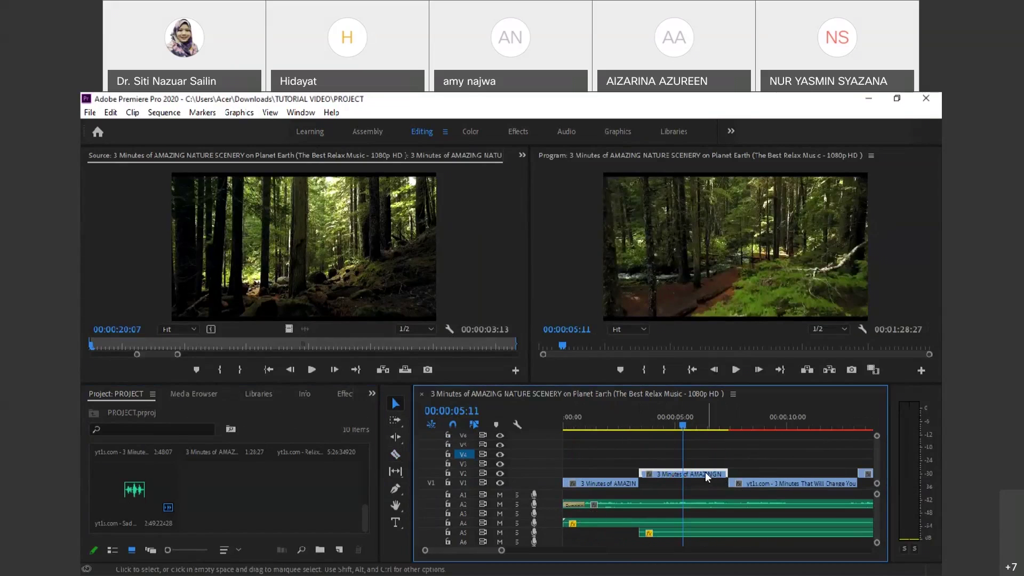
Split the V2 video clip at 00:00:05:08 with the Razor tool.
{"action": "left_click", "coordinate": [396, 454]}
{"action": "left_click", "coordinate": [690, 426]}
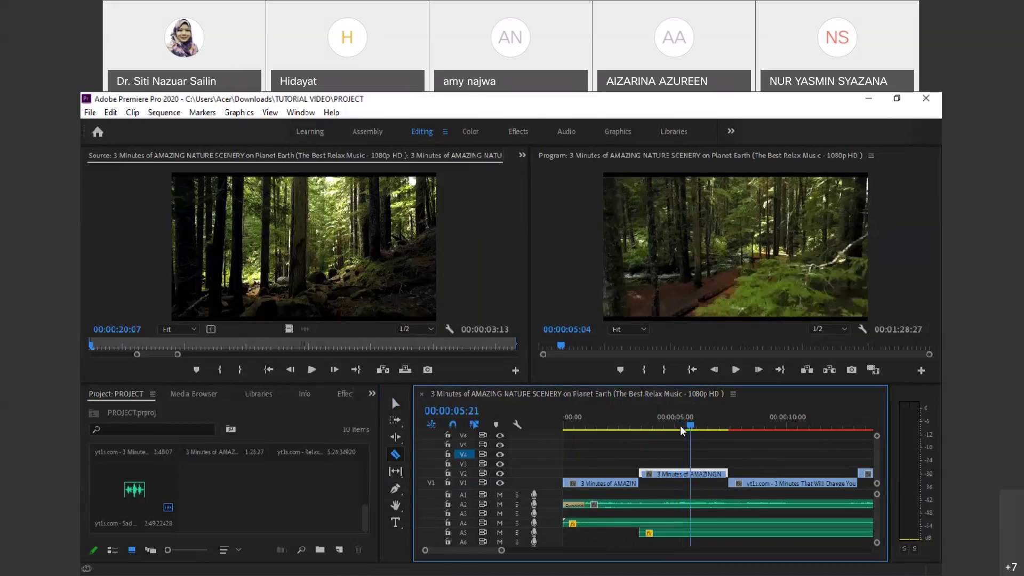
{"action": "left_click", "coordinate": [682, 428]}
{"action": "left_click_drag", "start_coordinate": [682, 426], "coordinate": [681, 428]}
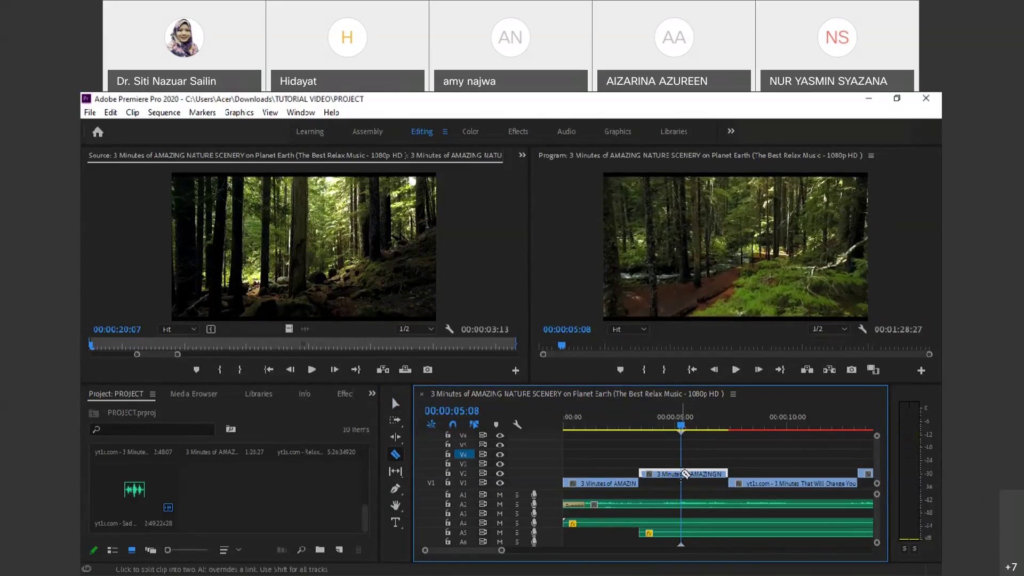
{"action": "left_click", "coordinate": [685, 474]}
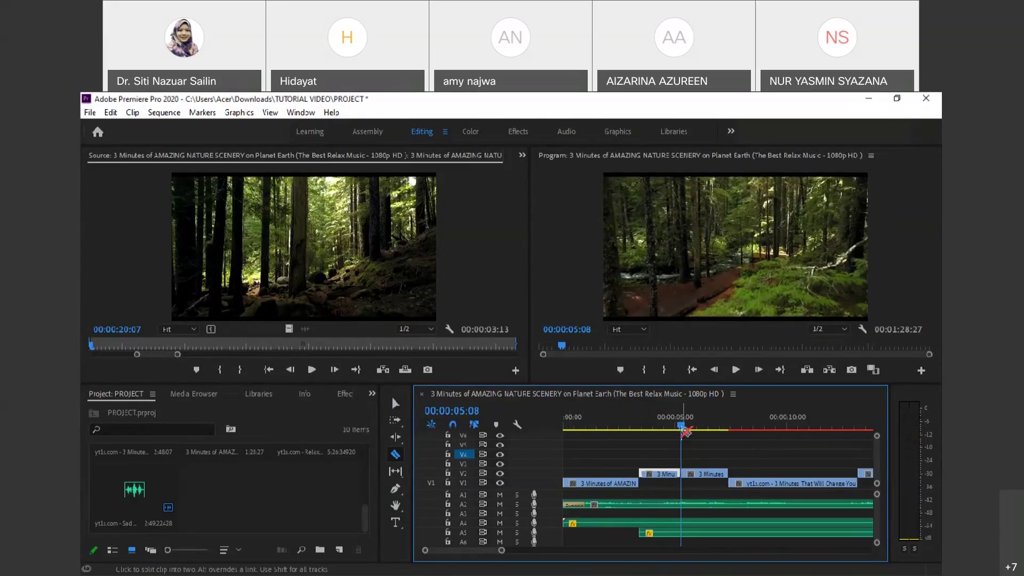
Set the playhead to 00:00:03:20 and shorten the end of the first V2 piece with the Selection tool.
{"action": "left_click_drag", "start_coordinate": [673, 429], "coordinate": [645, 428]}
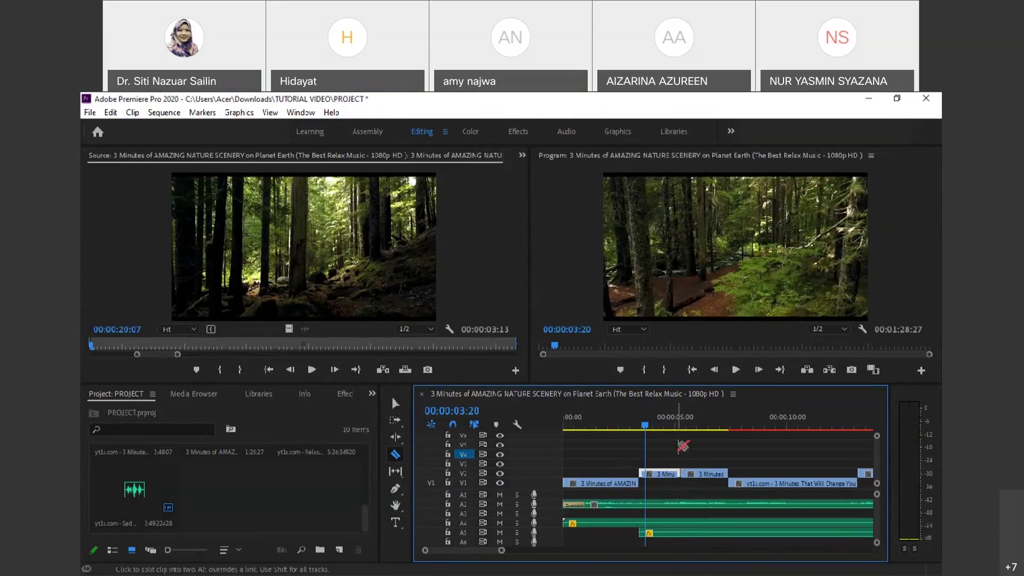
{"action": "left_click", "coordinate": [395, 403]}
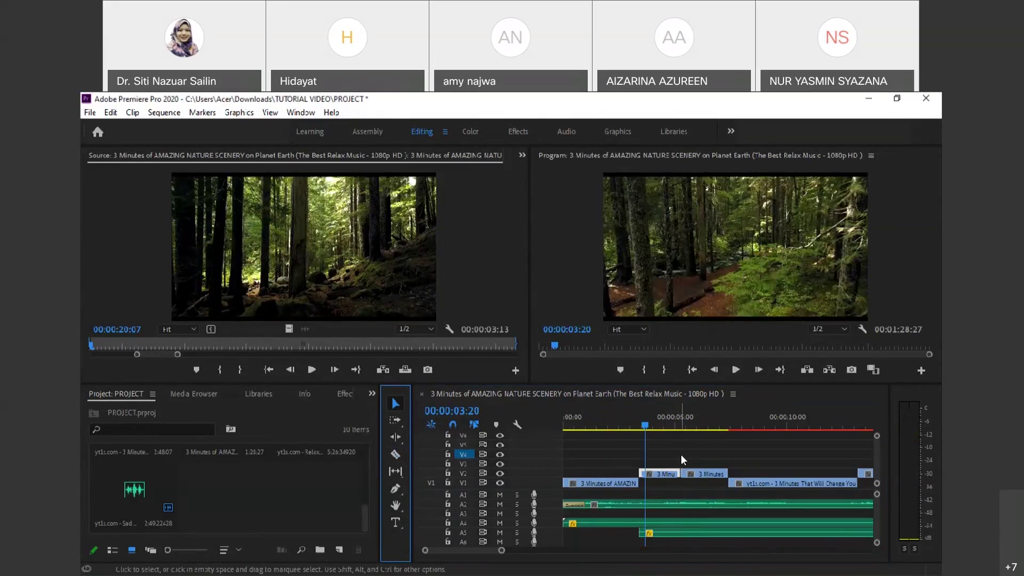
{"action": "left_click", "coordinate": [677, 473]}
{"action": "left_click_drag", "start_coordinate": [677, 473], "coordinate": [666, 473]}
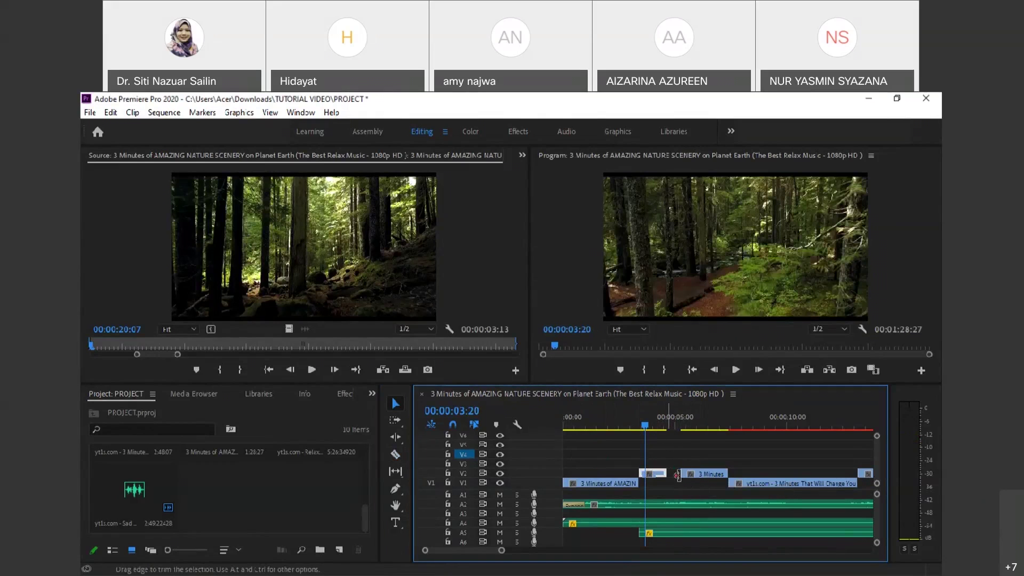
Delete the second piece of the split V2 clip, then undo back to the whole, uncut clip.
{"action": "left_click", "coordinate": [699, 476]}
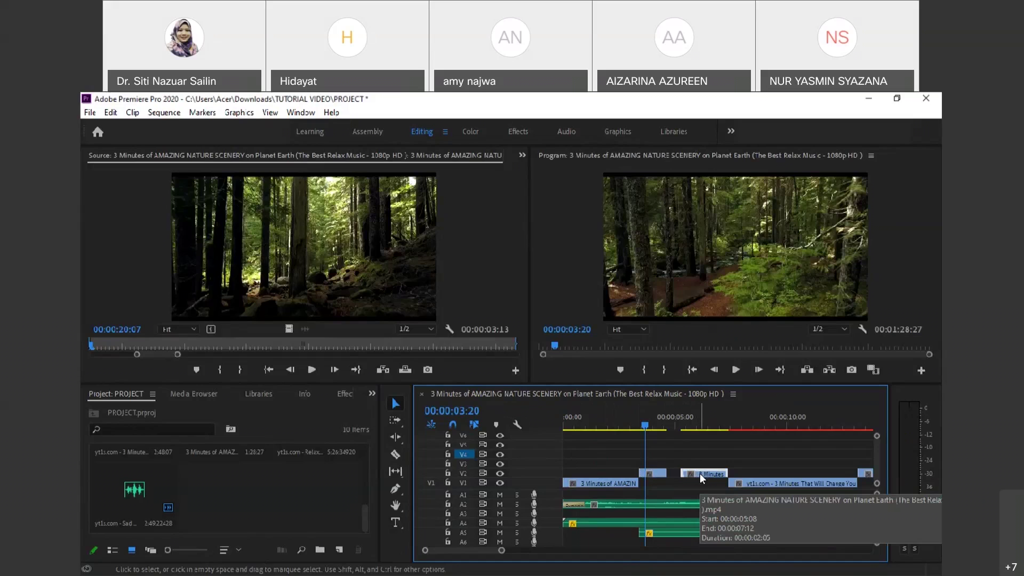
{"action": "key", "text": "Delete"}
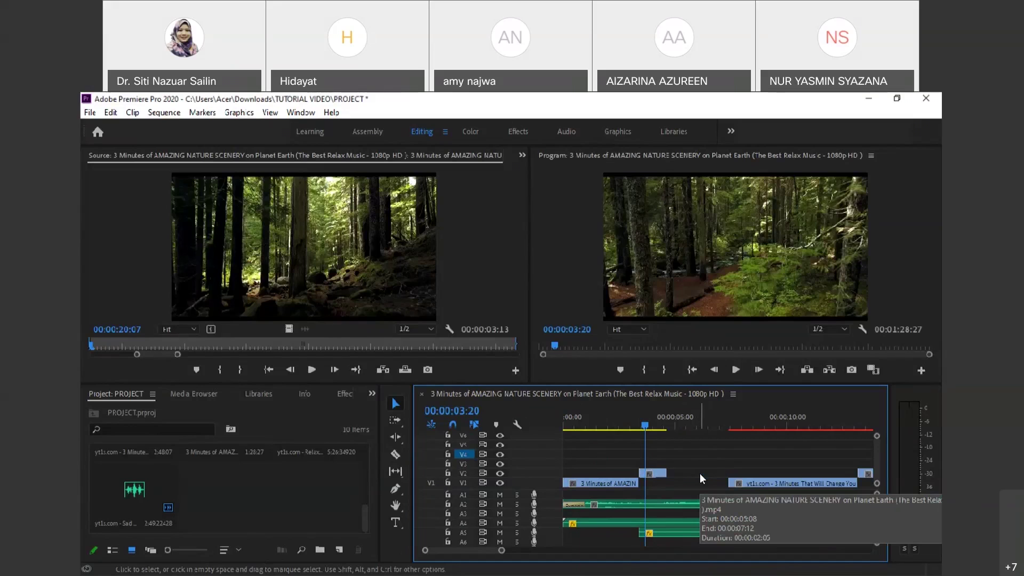
{"action": "key", "text": "ctrl+z"}
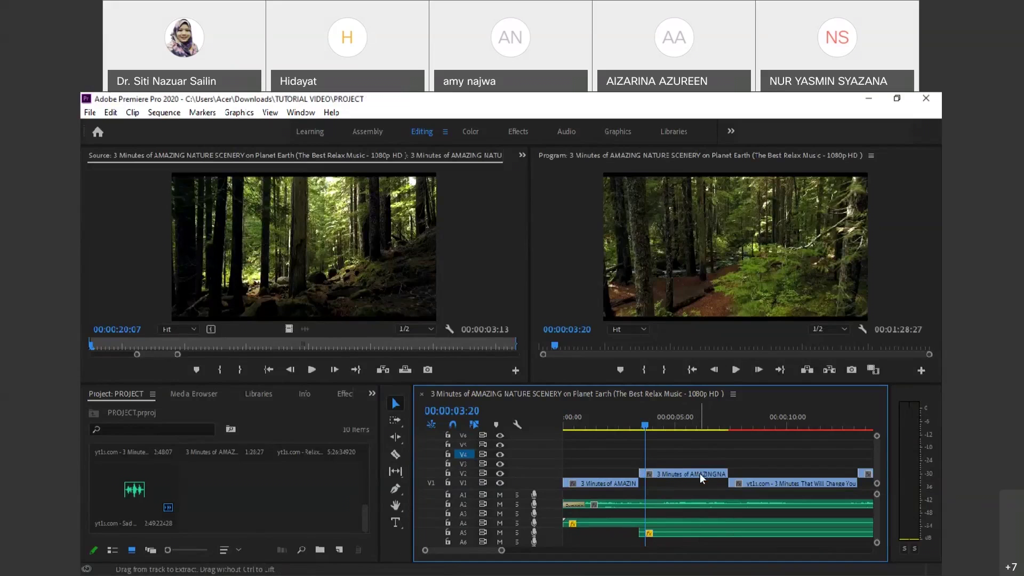
Add an empty text graphic to the picture at 00:00:05:00 with the Type tool.
{"action": "left_click", "coordinate": [674, 424]}
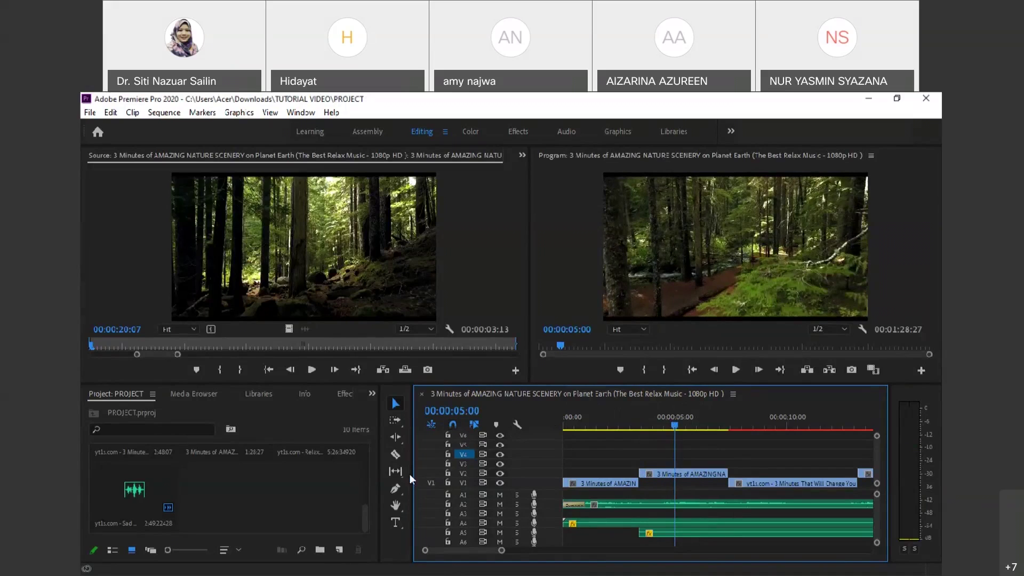
{"action": "left_click", "coordinate": [399, 521]}
{"action": "left_click", "coordinate": [660, 241]}
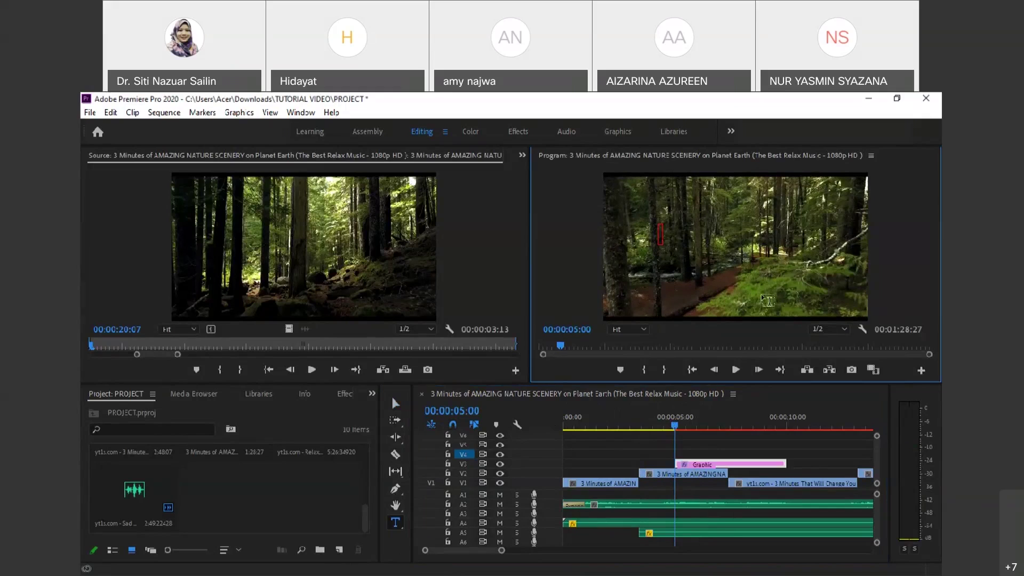
Try the text "dgagd" in the new graphic, erase it again and return to the Selection tool.
{"action": "type", "text": "dgagd"}
{"action": "key", "text": "BackSpace"}
{"action": "key", "text": "BackSpace"}
{"action": "key", "text": "BackSpace"}
{"action": "key", "text": "BackSpace"}
{"action": "key", "text": "BackSpace"}
{"action": "left_click", "coordinate": [397, 405]}
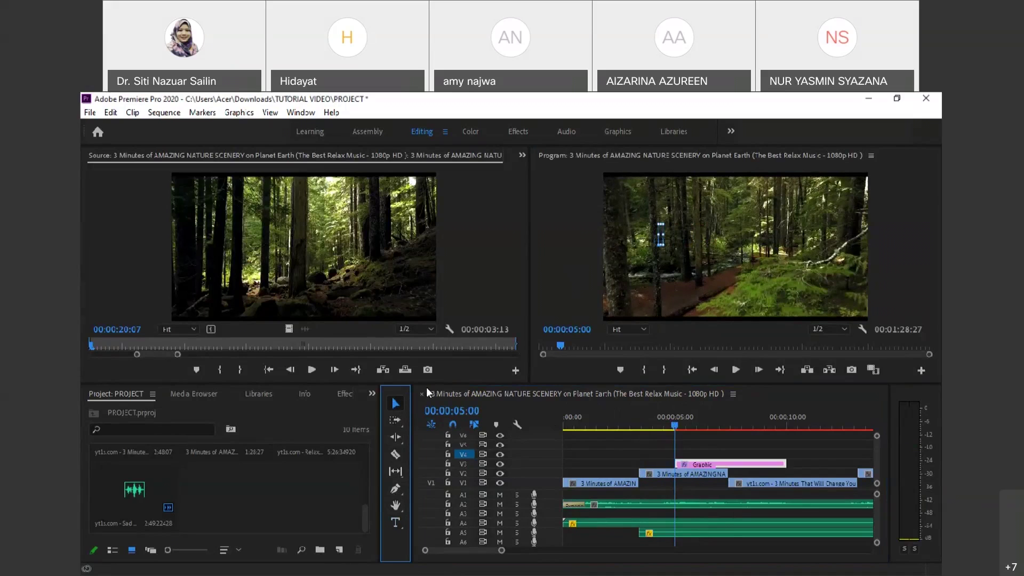
Shift the A2 audio clip about 2 seconds later on the timeline.
{"action": "scroll", "coordinate": [742, 499], "scroll_direction": "down", "scroll_amount": 3}
{"action": "scroll", "coordinate": [646, 476], "scroll_direction": "up", "scroll_amount": 3}
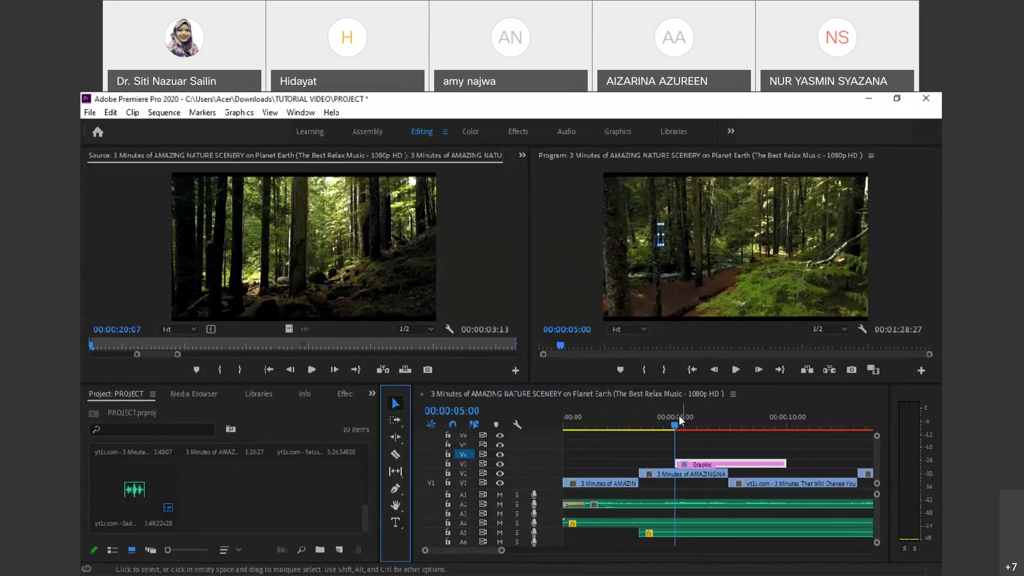
{"action": "left_click", "coordinate": [629, 507]}
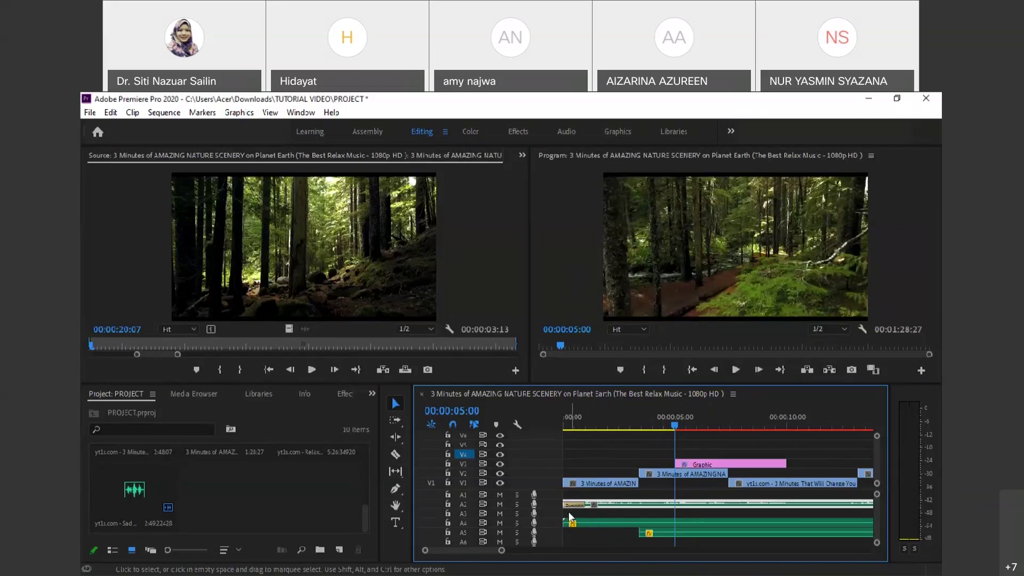
{"action": "left_click_drag", "start_coordinate": [566, 504], "coordinate": [608, 504]}
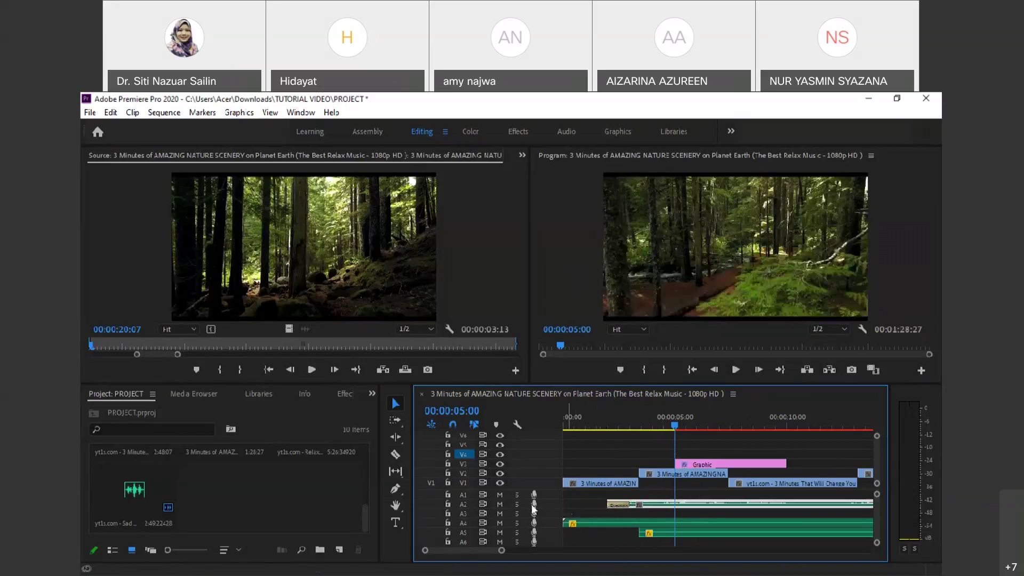
Cut the A2 audio clip in two places with the Razor tool and shift its first piece about 1 second earlier.
{"action": "left_click", "coordinate": [397, 454]}
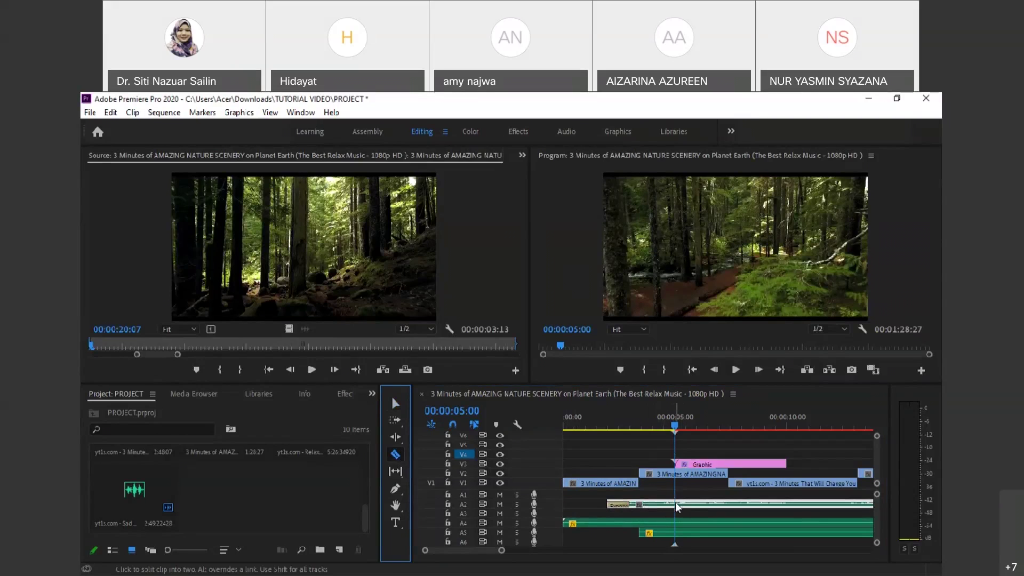
{"action": "left_click", "coordinate": [658, 506]}
{"action": "left_click", "coordinate": [710, 505]}
{"action": "left_click", "coordinate": [395, 403]}
{"action": "left_click", "coordinate": [646, 504]}
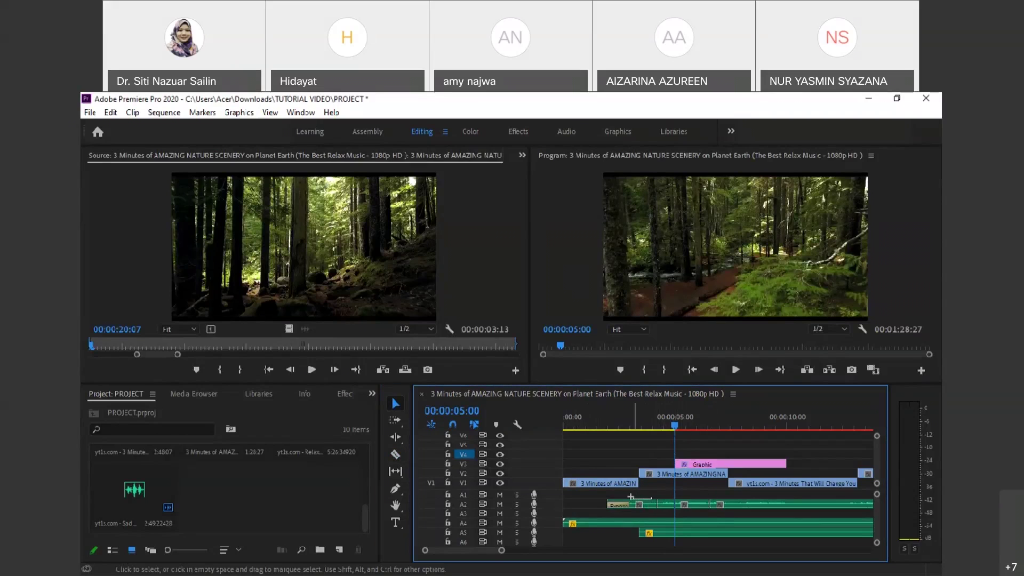
{"action": "left_click_drag", "start_coordinate": [637, 504], "coordinate": [610, 505]}
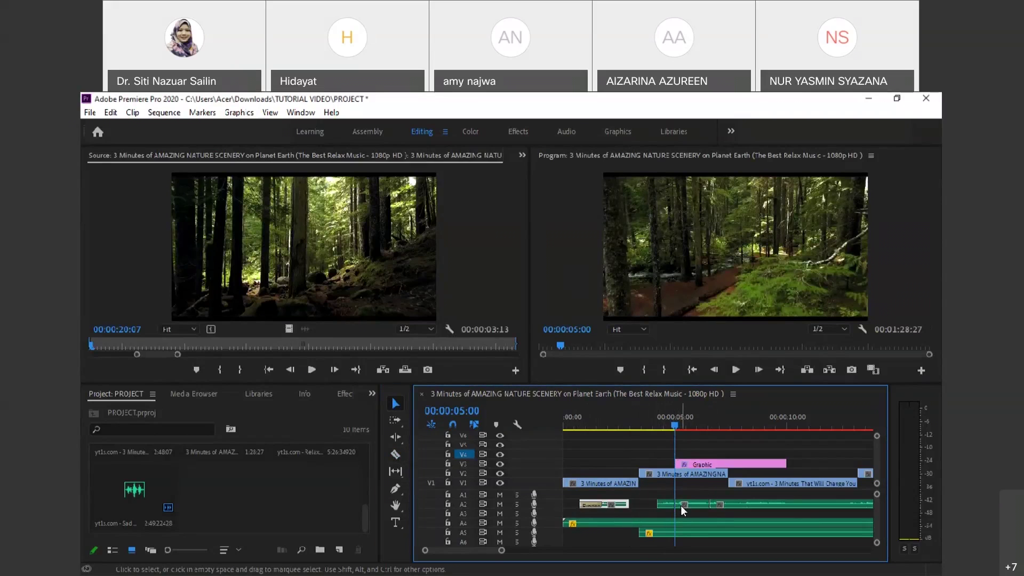
Undo the cuts and moves made to the A2 audio clip.
{"action": "key", "text": "ctrl+z"}
{"action": "key", "text": "ctrl+z"}
{"action": "key", "text": "ctrl+z"}
{"action": "key", "text": "ctrl+z"}
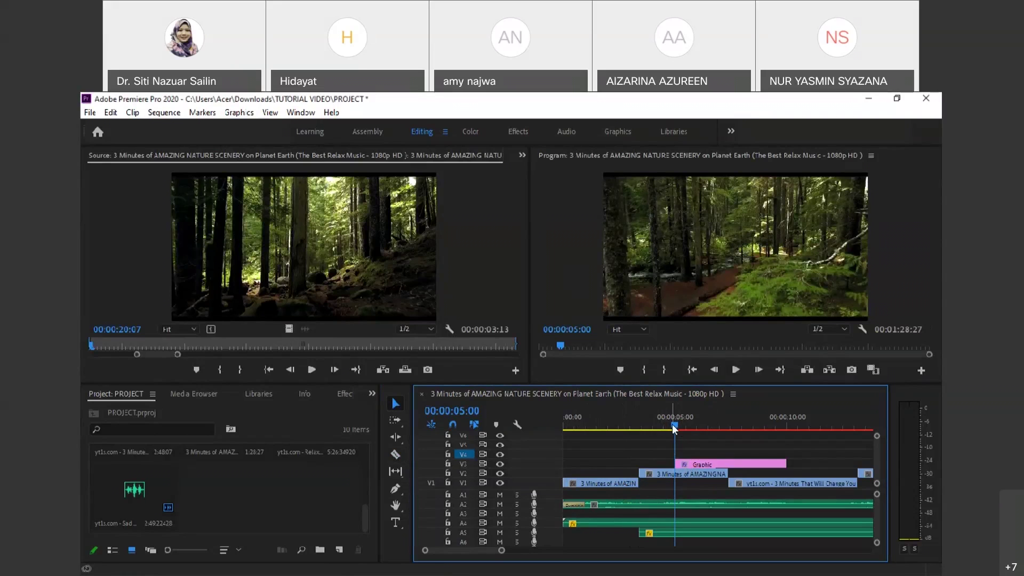
Set the playhead to 00:00:01:18, switch to the Color workspace and select the first V1 clip.
{"action": "left_click_drag", "start_coordinate": [674, 428], "coordinate": [598, 426]}
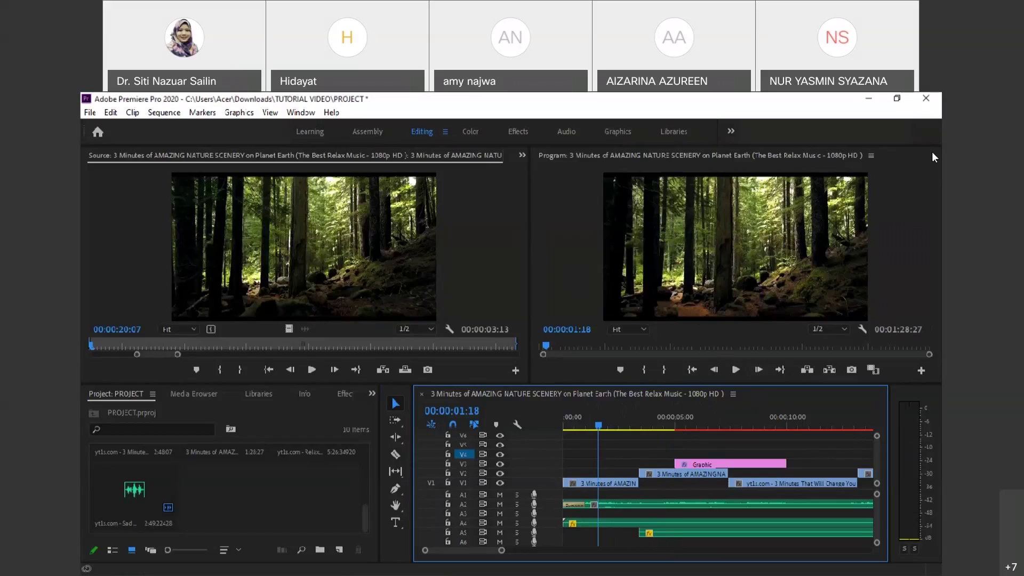
{"action": "left_click", "coordinate": [470, 132]}
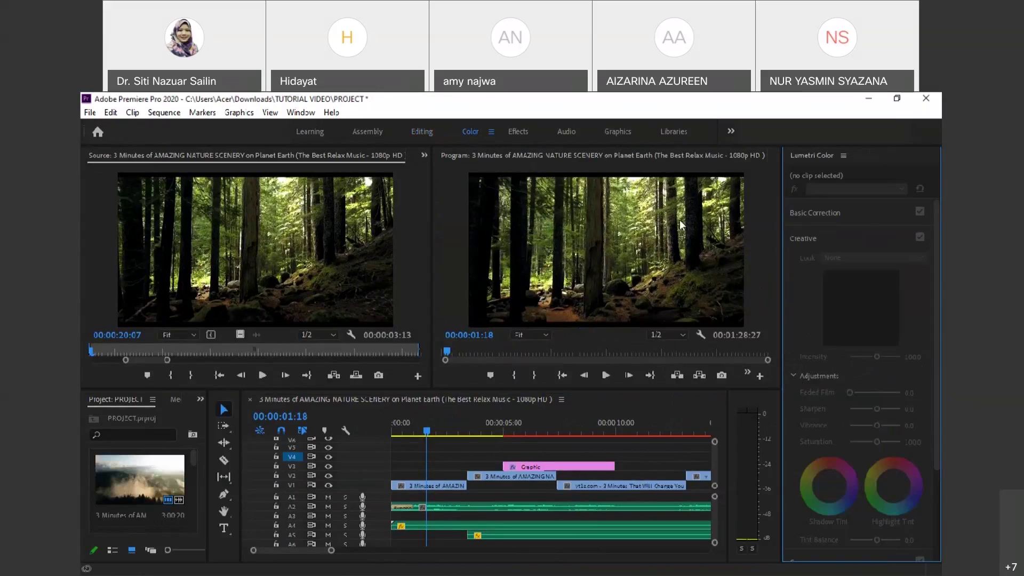
{"action": "left_click", "coordinate": [451, 483]}
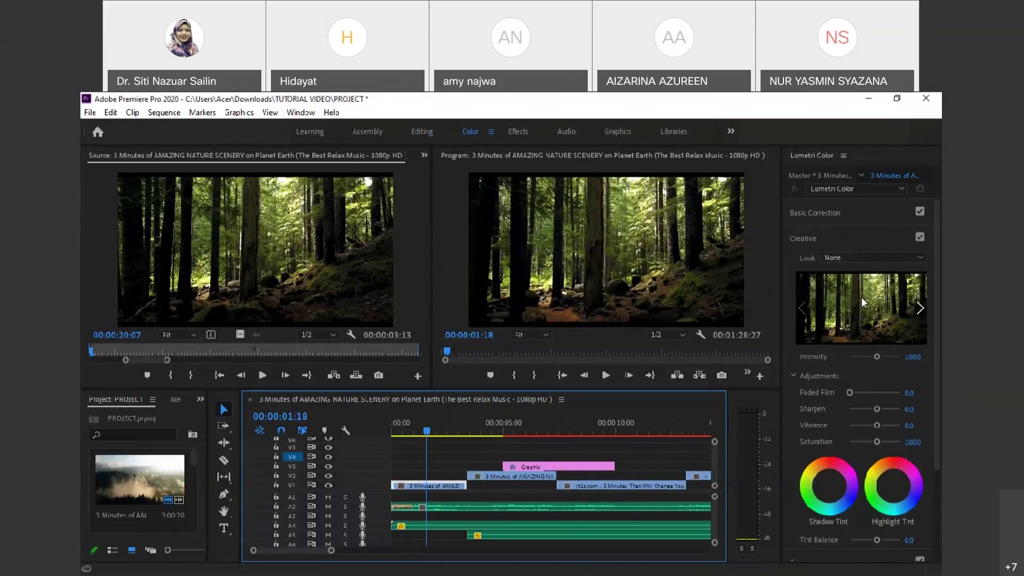
Expand the Basic Correction settings of Lumetri Color and look through the white balance and tone controls.
{"action": "scroll", "coordinate": [863, 304], "scroll_direction": "down", "scroll_amount": 2}
{"action": "scroll", "coordinate": [867, 321], "scroll_direction": "up", "scroll_amount": 2}
{"action": "left_click", "coordinate": [836, 213]}
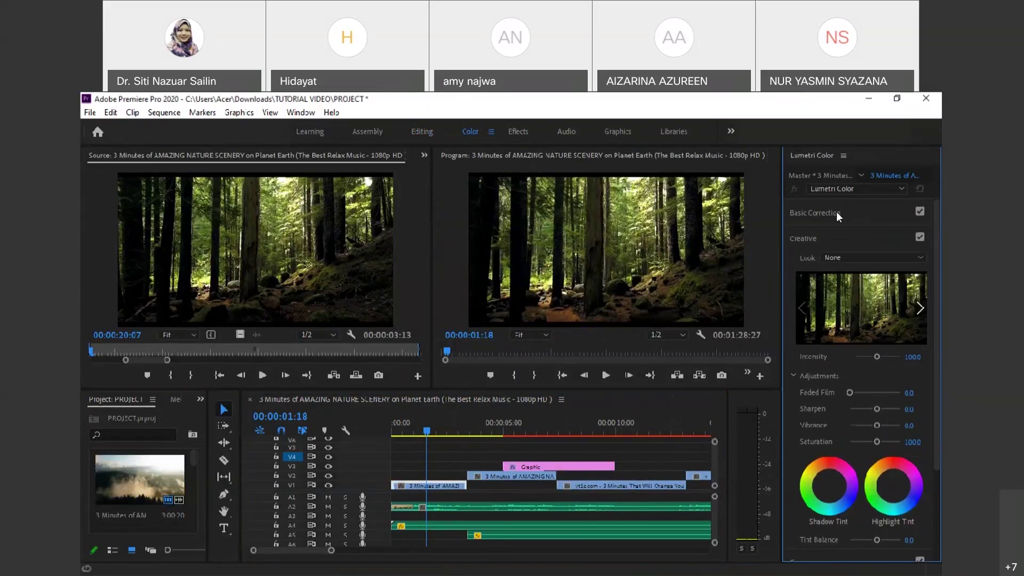
{"action": "scroll", "coordinate": [856, 431], "scroll_direction": "down", "scroll_amount": 1}
{"action": "scroll", "coordinate": [854, 405], "scroll_direction": "up", "scroll_amount": 1}
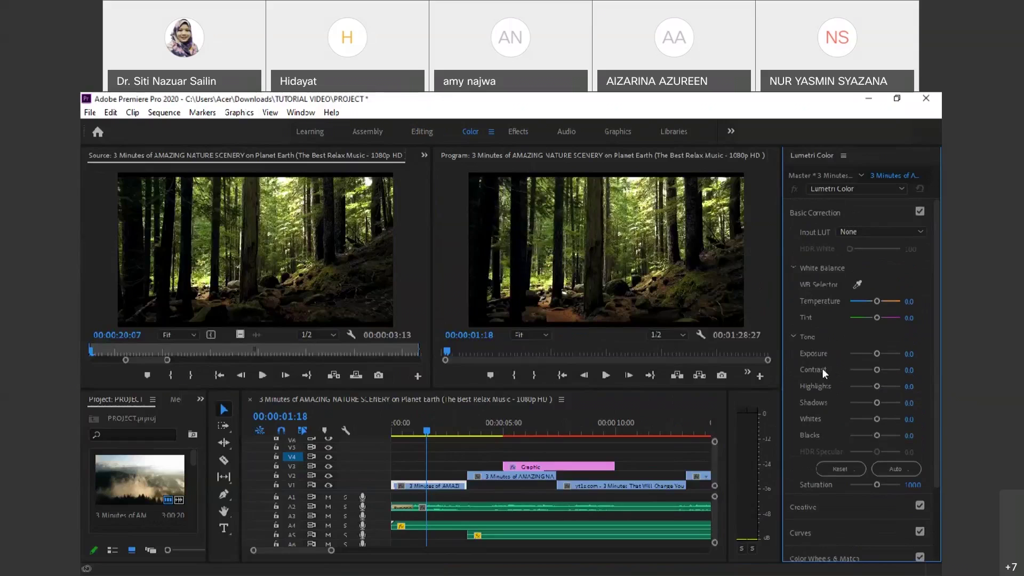
{"action": "scroll", "coordinate": [823, 398], "scroll_direction": "down", "scroll_amount": 1}
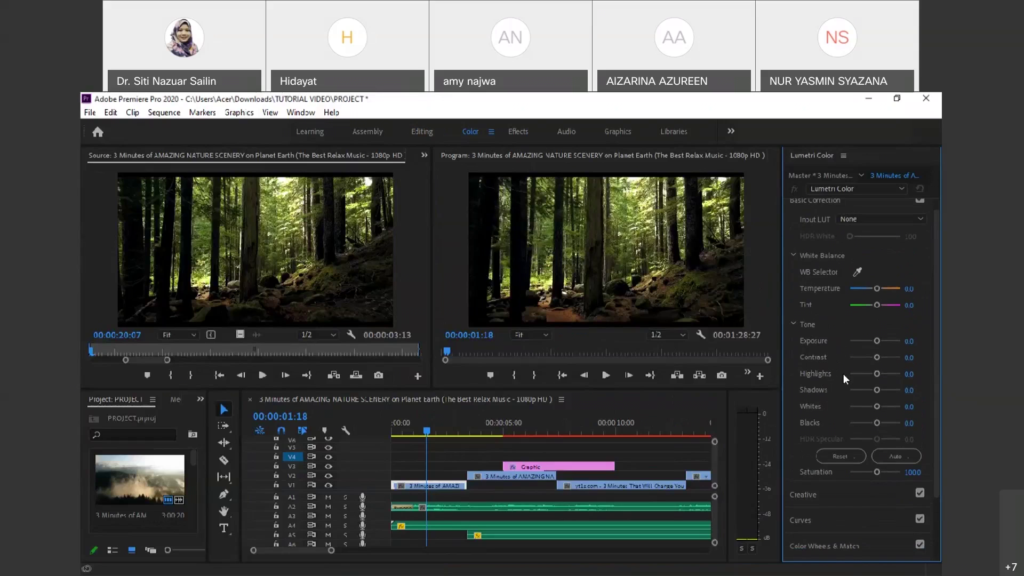
{"action": "scroll", "coordinate": [843, 373], "scroll_direction": "up", "scroll_amount": 1}
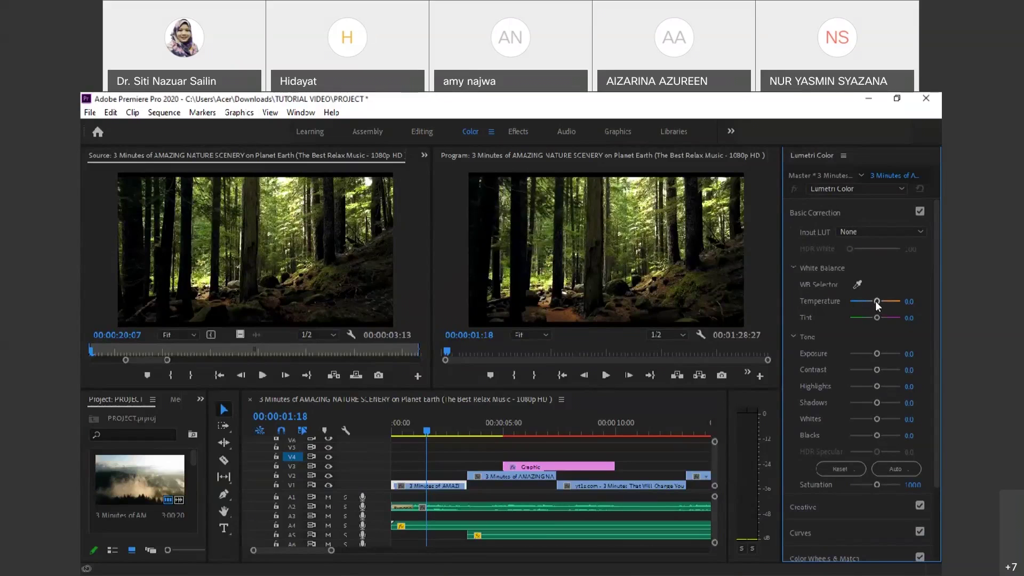
Try cooler and warmer white balances on the first V1 clip, then set its Temperature to 6.2.
{"action": "mouse_move", "coordinate": [876, 302]}
{"action": "left_mouse_down"}
{"action": "mouse_move", "coordinate": [852, 293]}
{"action": "mouse_move", "coordinate": [868, 300]}
{"action": "left_mouse_up"}
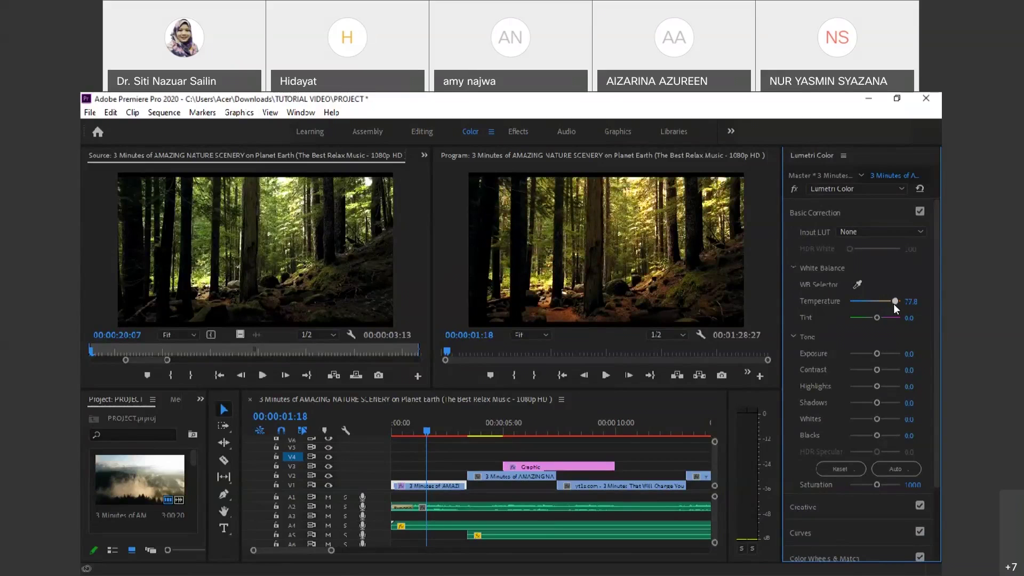
{"action": "left_click_drag", "start_coordinate": [877, 302], "coordinate": [876, 302]}
{"action": "scroll", "coordinate": [882, 339], "scroll_direction": "down", "scroll_amount": 1}
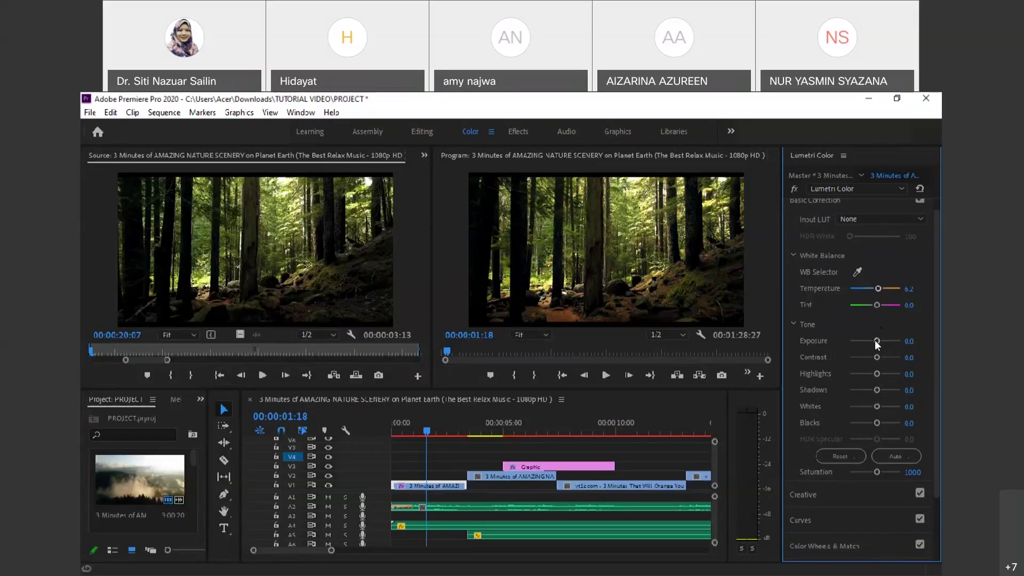
Adjust the clip's tone with Exposure 0.8, Contrast 25.9, Highlights 45.7 and Shadows 30.9.
{"action": "mouse_move", "coordinate": [875, 340]}
{"action": "left_mouse_down"}
{"action": "mouse_move", "coordinate": [902, 342]}
{"action": "mouse_move", "coordinate": [851, 333]}
{"action": "mouse_move", "coordinate": [879, 340]}
{"action": "left_mouse_up"}
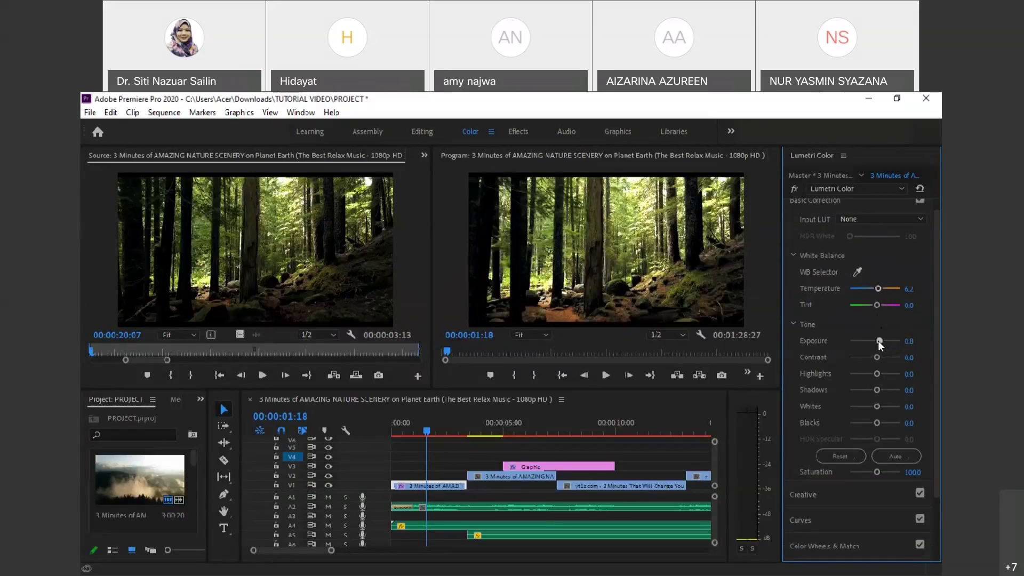
{"action": "left_click_drag", "start_coordinate": [876, 357], "coordinate": [842, 357]}
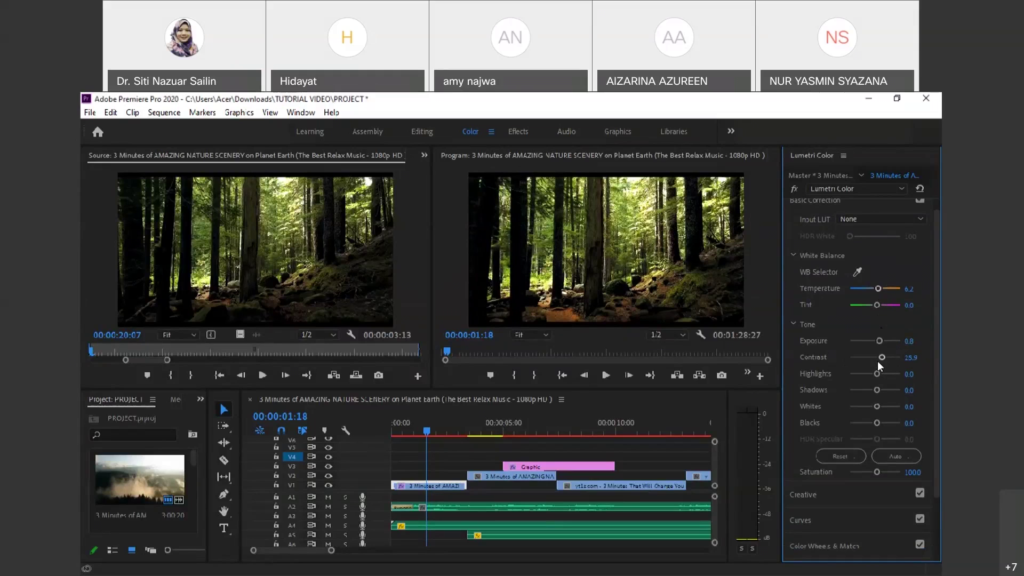
{"action": "left_click_drag", "start_coordinate": [875, 374], "coordinate": [898, 367]}
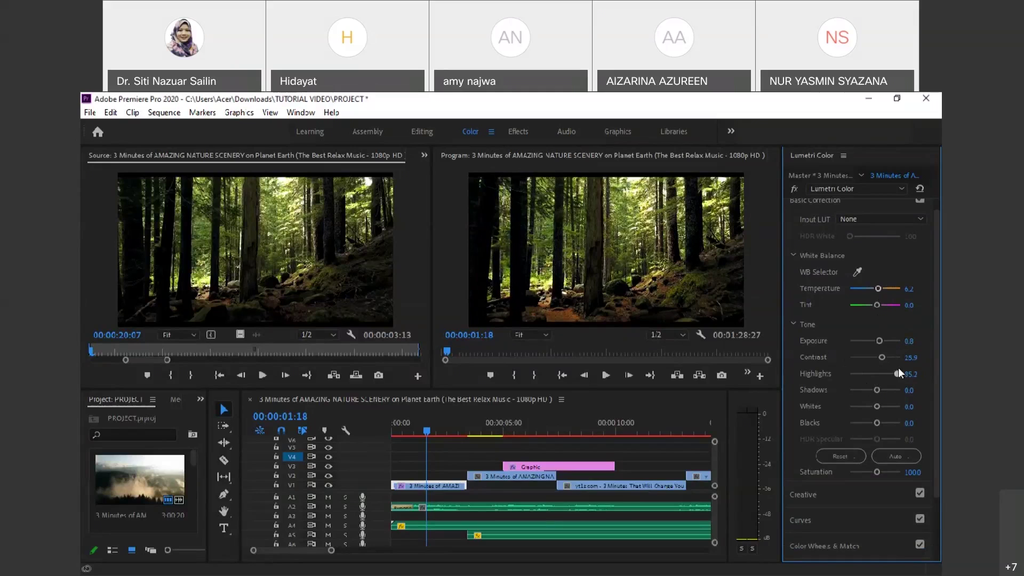
{"action": "scroll", "coordinate": [869, 400], "scroll_direction": "down", "scroll_amount": 1}
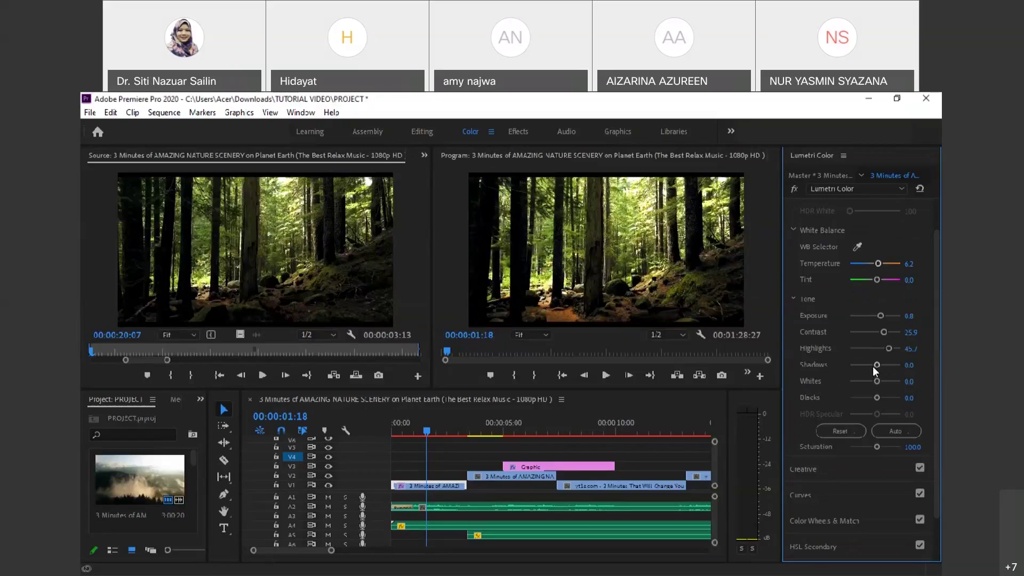
{"action": "mouse_move", "coordinate": [873, 367]}
{"action": "left_mouse_down"}
{"action": "mouse_move", "coordinate": [895, 366]}
{"action": "mouse_move", "coordinate": [883, 364]}
{"action": "left_mouse_up"}
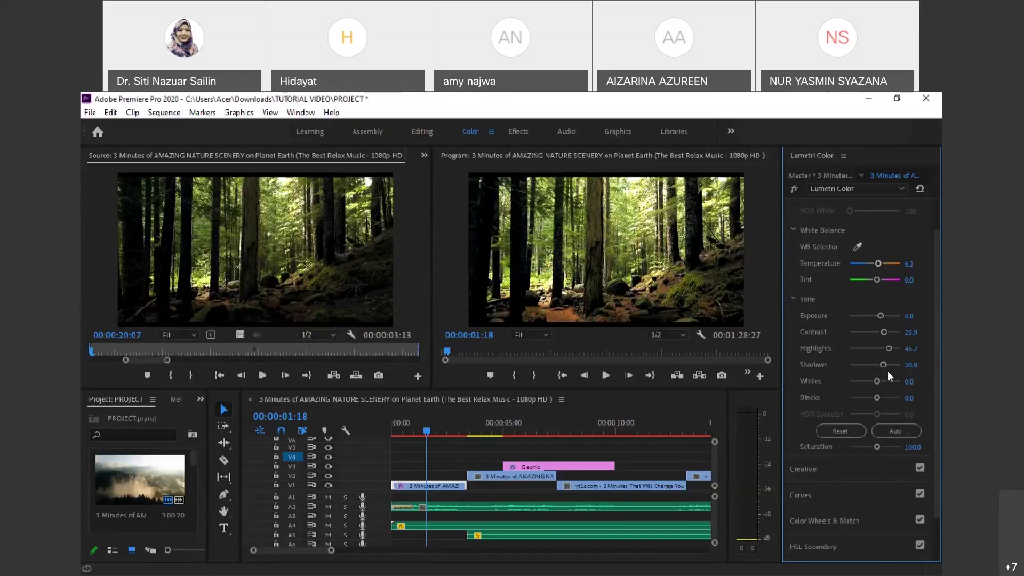
Expand the Creative settings of Lumetri Color to show the adjustments and tint wheels.
{"action": "scroll", "coordinate": [887, 370], "scroll_direction": "down", "scroll_amount": 1}
{"action": "scroll", "coordinate": [864, 372], "scroll_direction": "down", "scroll_amount": 3}
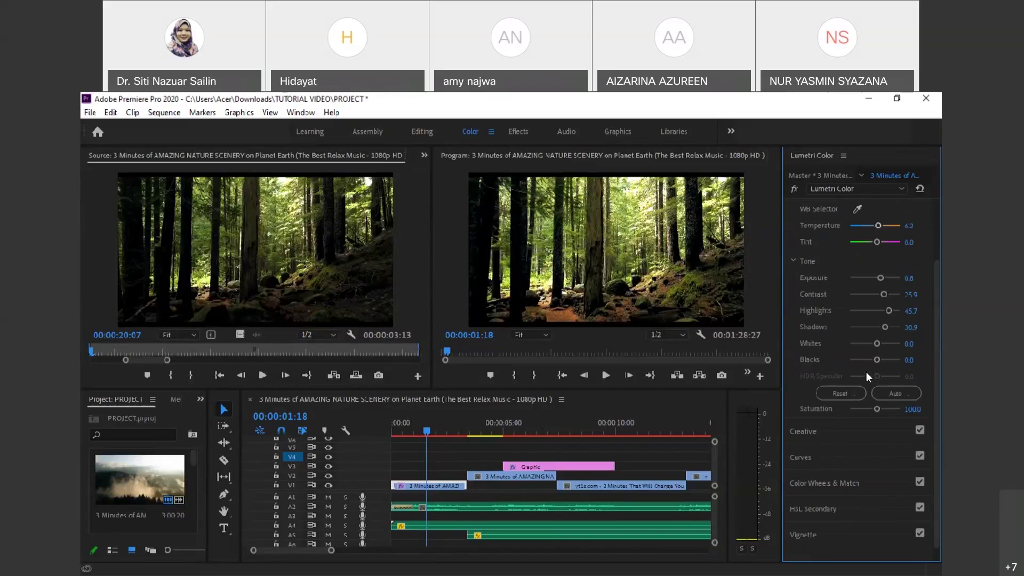
{"action": "left_click", "coordinate": [811, 417]}
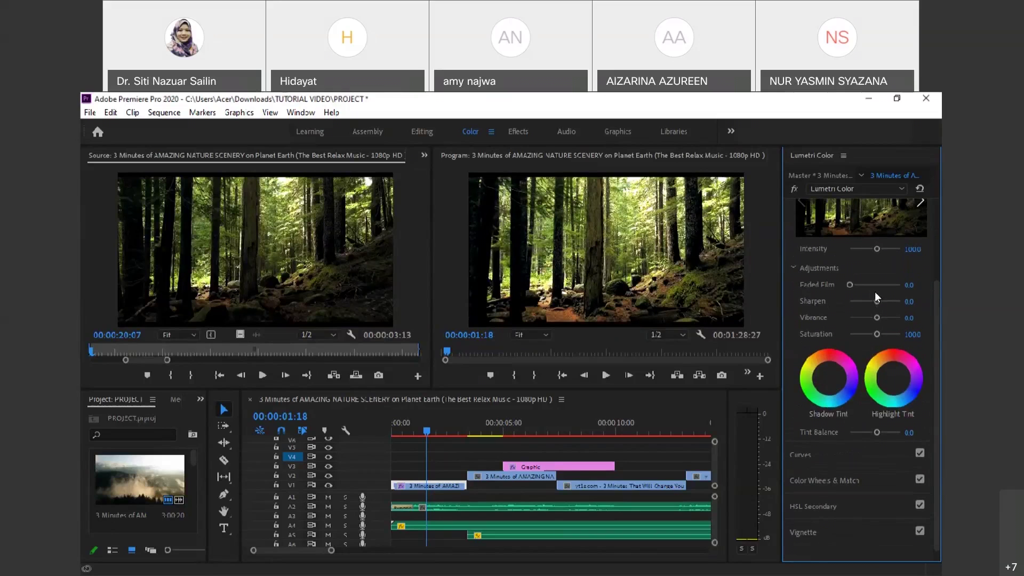
Expand the HSL Secondary settings of Lumetri Color, look through the Key, Refine and Correction controls, and collapse them again.
{"action": "left_click", "coordinate": [846, 468]}
{"action": "left_click", "coordinate": [840, 491]}
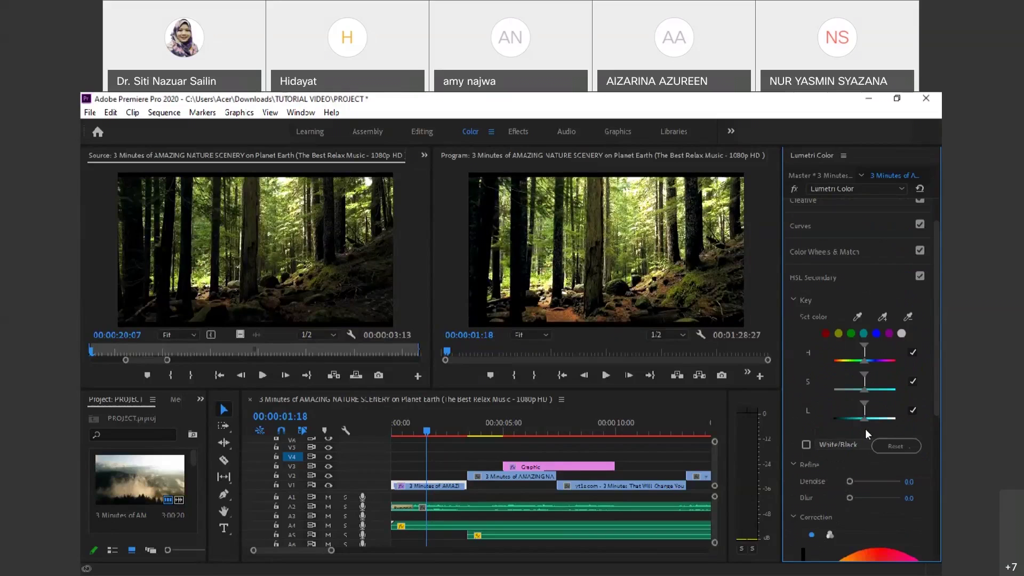
{"action": "scroll", "coordinate": [864, 428], "scroll_direction": "down", "scroll_amount": 5}
{"action": "scroll", "coordinate": [837, 280], "scroll_direction": "up", "scroll_amount": 5}
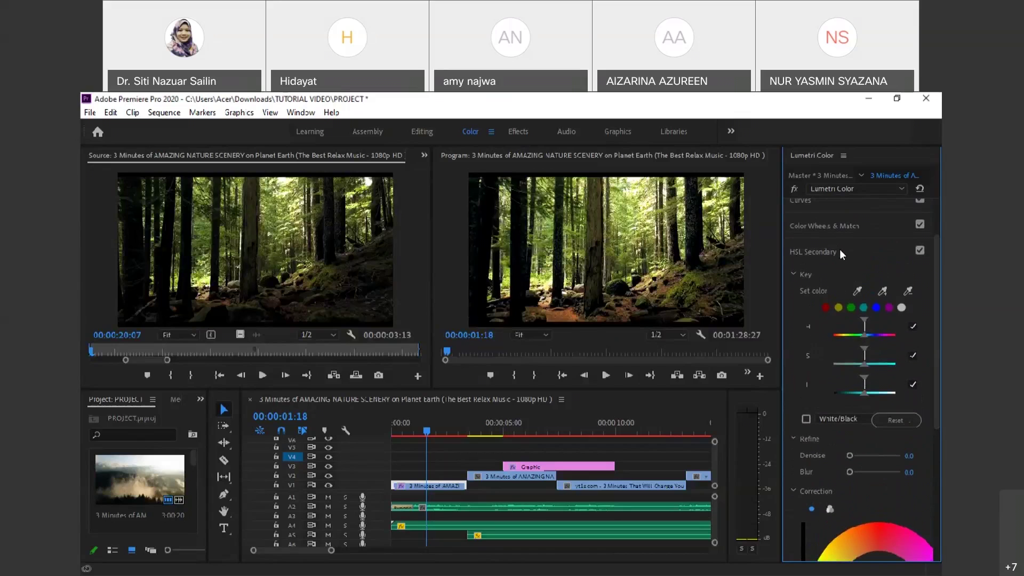
{"action": "left_click", "coordinate": [840, 251]}
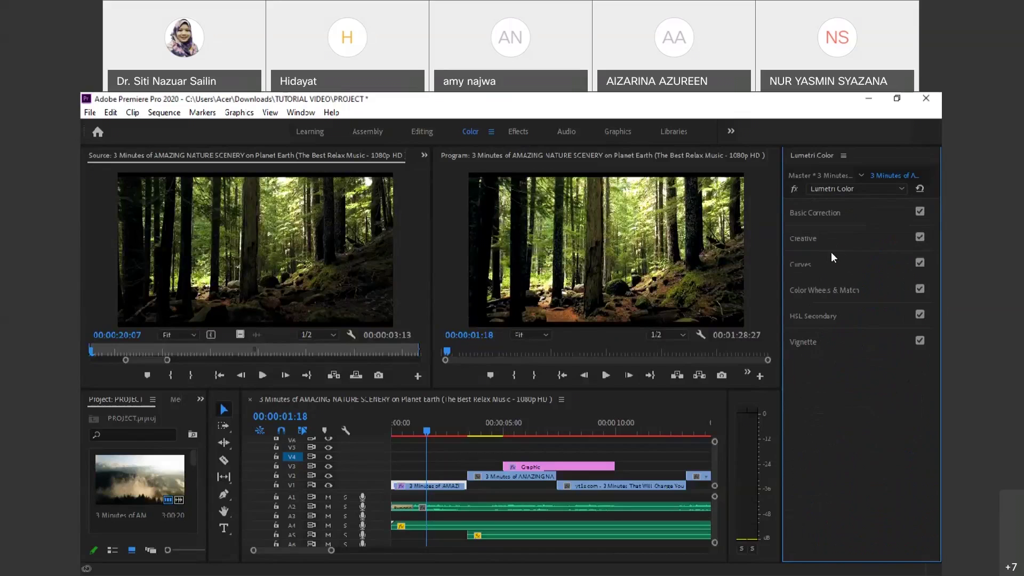
Review the Basic Correction settings of Lumetri Color once more, then the Creative look, adjustments and tint wheels.
{"action": "left_click", "coordinate": [833, 211]}
{"action": "left_click", "coordinate": [832, 212]}
{"action": "left_click", "coordinate": [831, 211]}
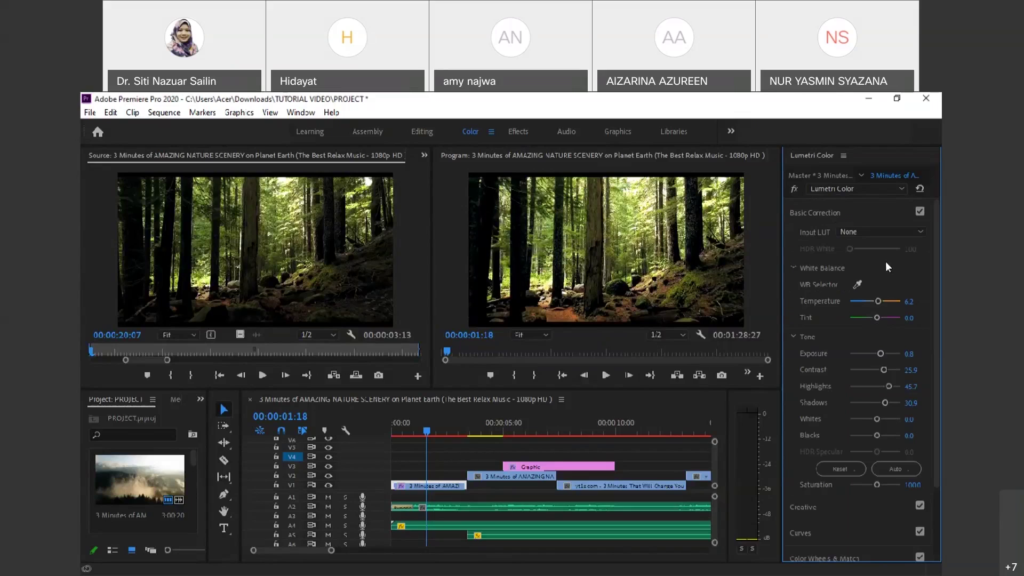
{"action": "left_click", "coordinate": [842, 210]}
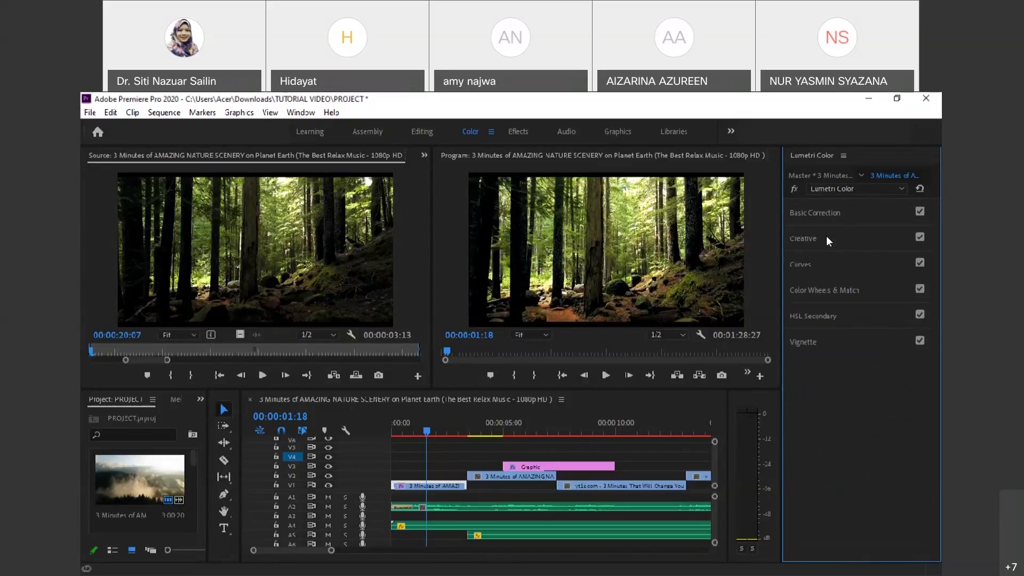
{"action": "left_click", "coordinate": [813, 237]}
{"action": "scroll", "coordinate": [874, 434], "scroll_direction": "down", "scroll_amount": 2}
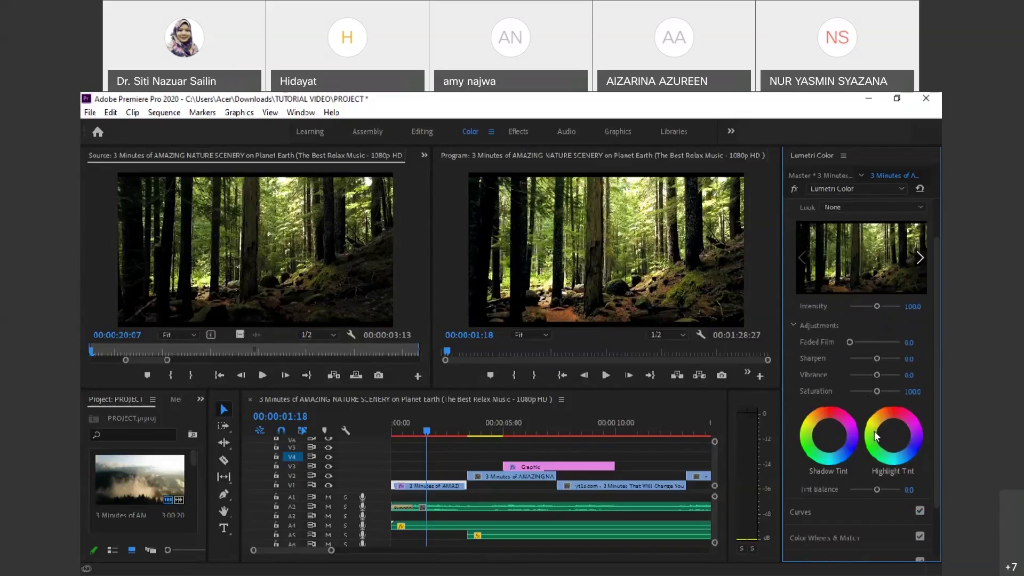
{"action": "scroll", "coordinate": [874, 431], "scroll_direction": "down", "scroll_amount": 2}
Expand Curves and bend the middle of the white RGB curve slightly downward to darken the clip's midtones, then collapse the section.
{"action": "left_click", "coordinate": [819, 444]}
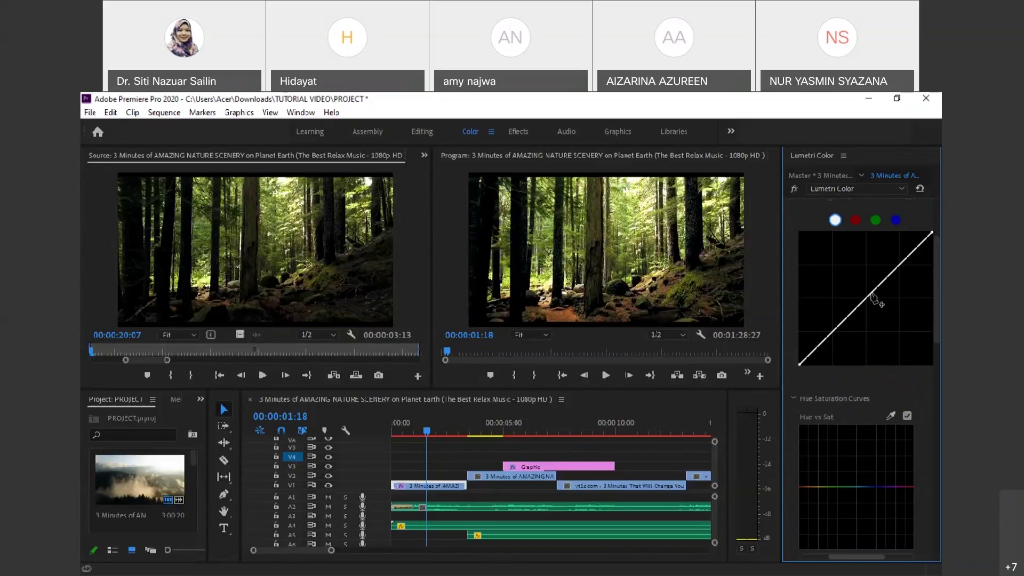
{"action": "left_click_drag", "start_coordinate": [871, 294], "coordinate": [860, 316]}
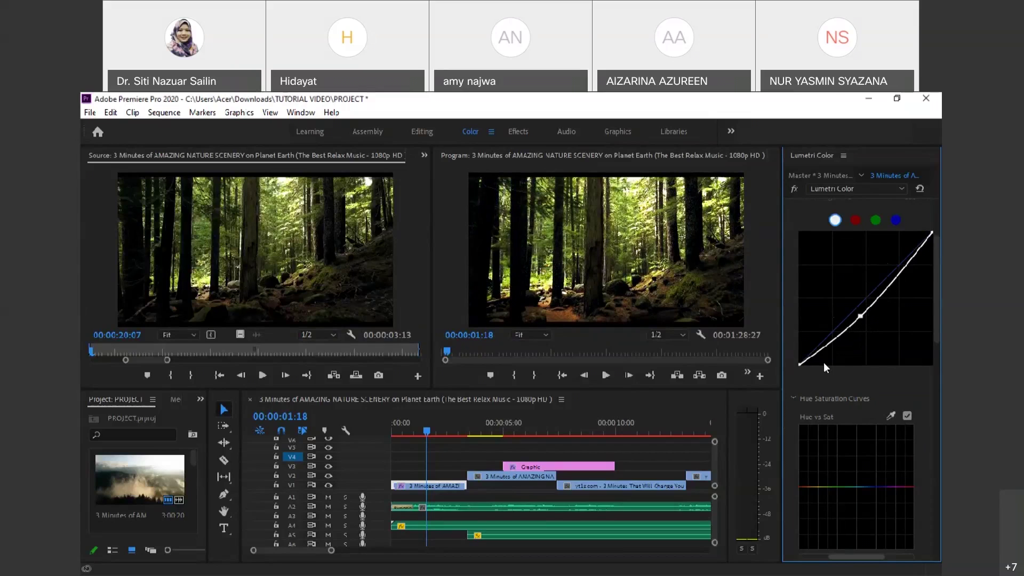
{"action": "scroll", "coordinate": [828, 411], "scroll_direction": "down", "scroll_amount": 3}
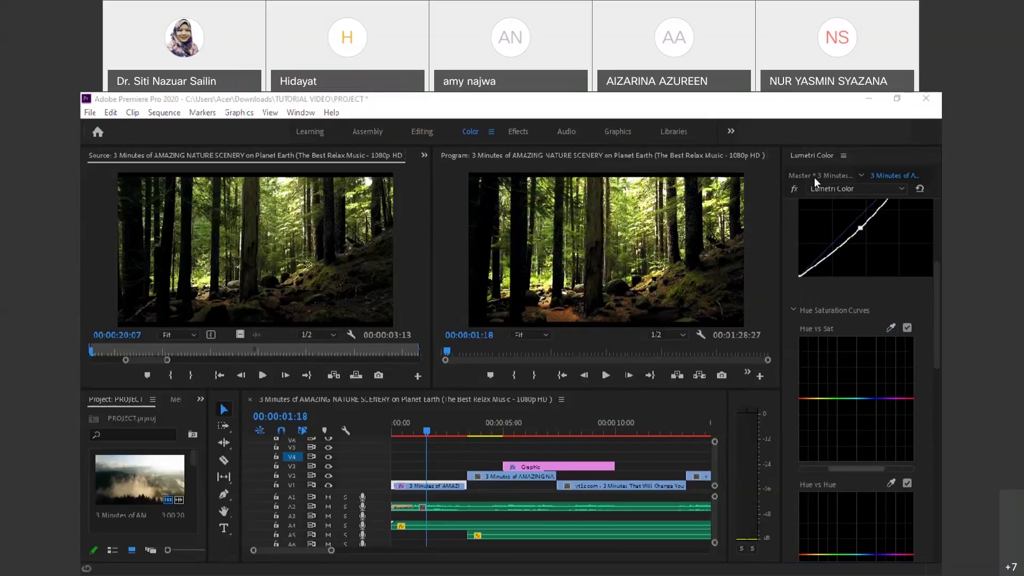
{"action": "scroll", "coordinate": [853, 197], "scroll_direction": "up", "scroll_amount": 5}
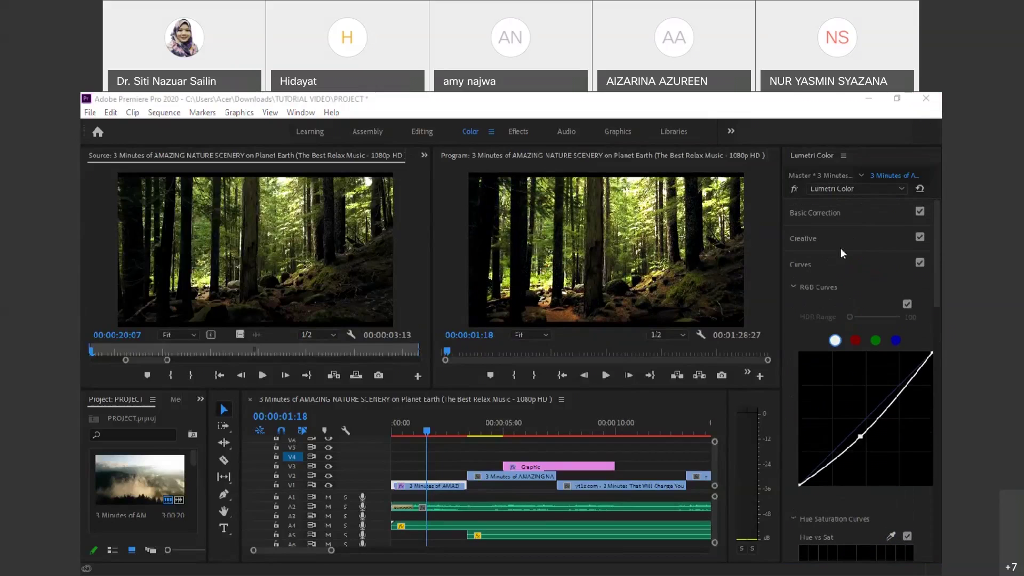
{"action": "left_click", "coordinate": [831, 263]}
Give the clip a vignette with Amount -1.3, Midpoint 56.8 and Feather 67.9.
{"action": "left_click", "coordinate": [809, 342]}
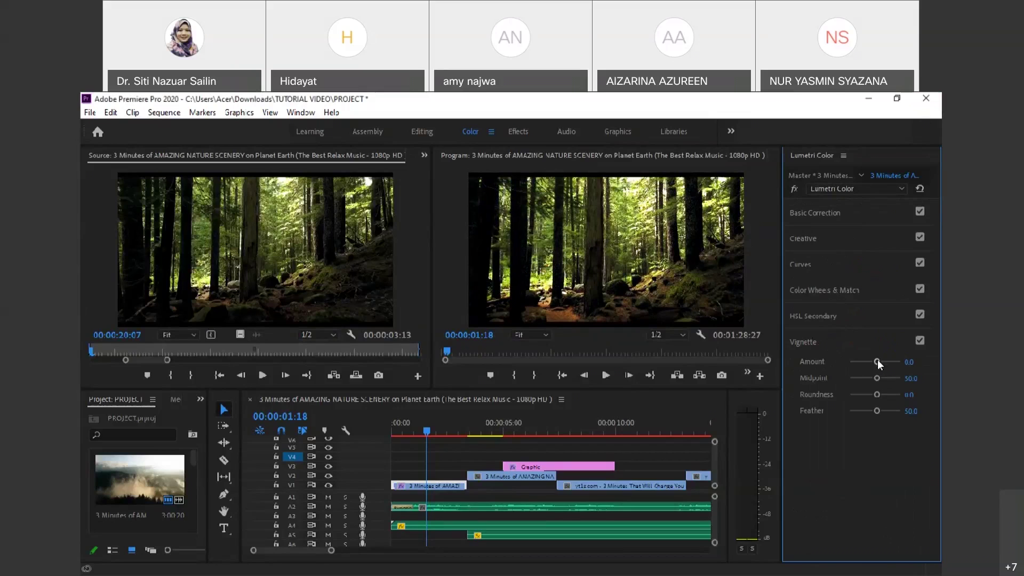
{"action": "left_click_drag", "start_coordinate": [885, 360], "coordinate": [860, 363]}
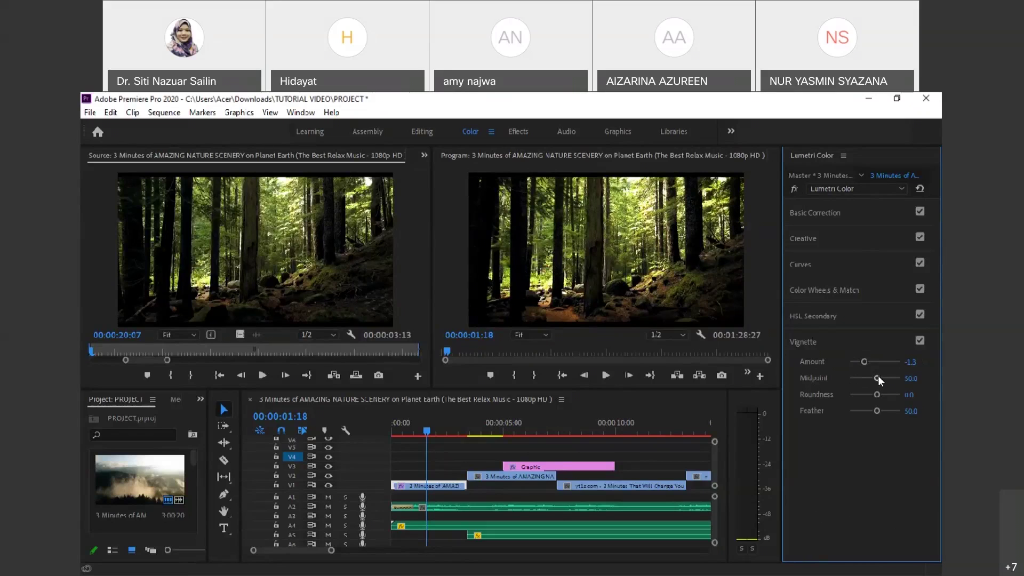
{"action": "left_click_drag", "start_coordinate": [901, 378], "coordinate": [877, 411]}
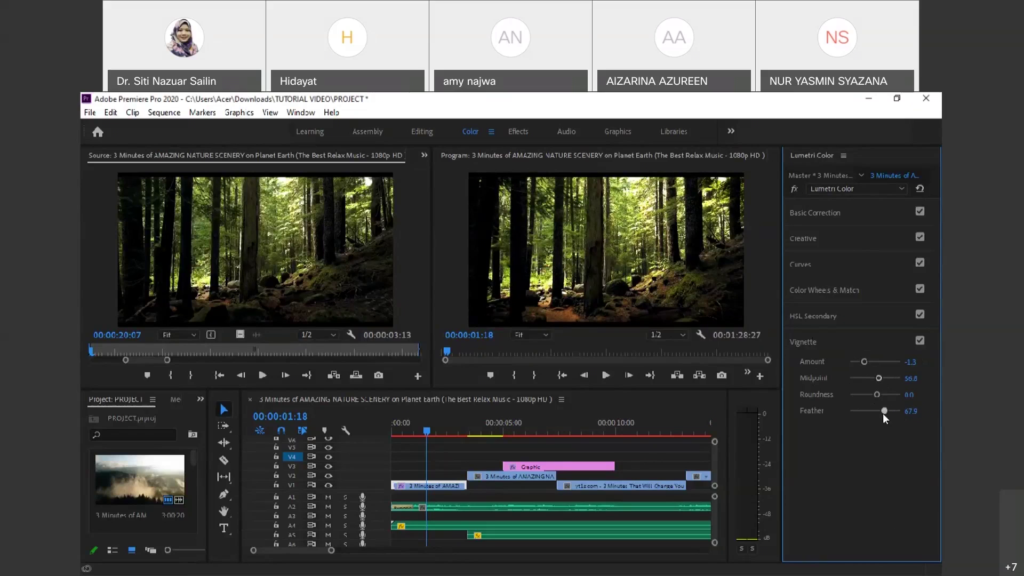
{"action": "left_click", "coordinate": [807, 342]}
Step the program back three frames to 00:00:01:15 and compare the graded clip with the source footage.
{"action": "left_click", "coordinate": [677, 265]}
{"action": "key", "text": "Left"}
{"action": "key", "text": "Left"}
{"action": "key", "text": "Left"}
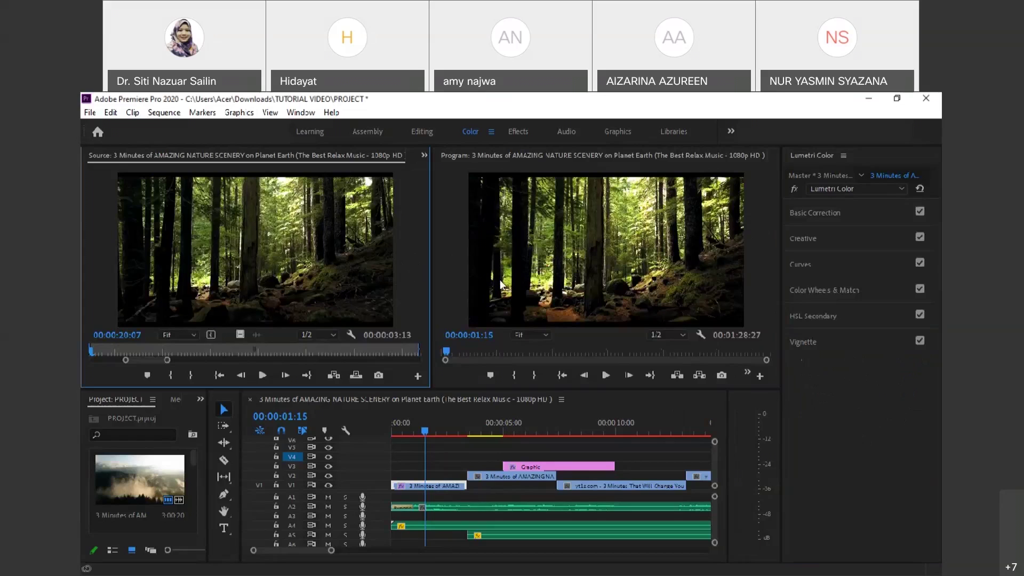
{"action": "left_click", "coordinate": [341, 276]}
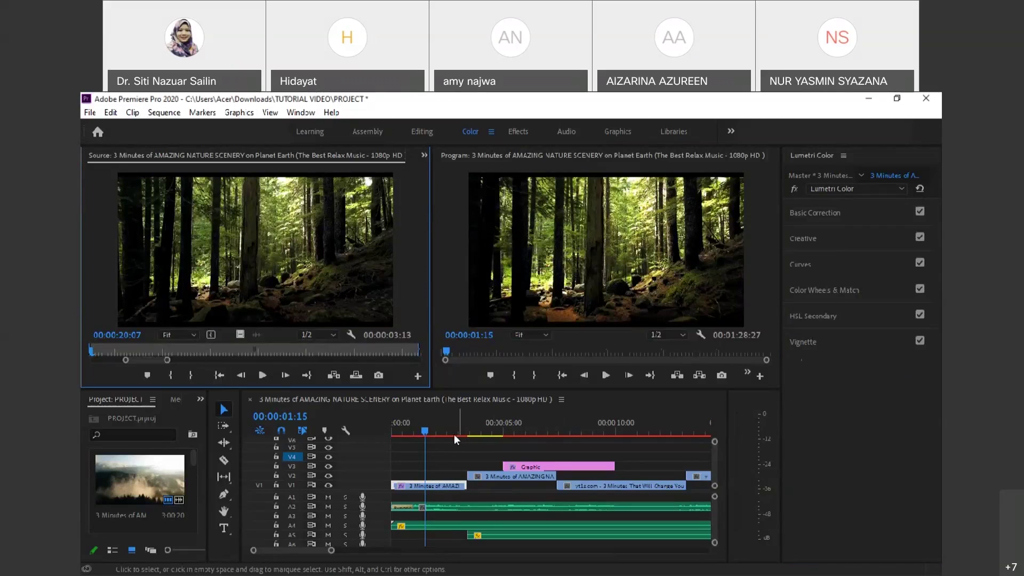
Move the playhead to 00:00:04:11, open the first V2 clip in the Source monitor and play part of it.
{"action": "left_click", "coordinate": [500, 474]}
{"action": "left_click_drag", "start_coordinate": [425, 433], "coordinate": [489, 430]}
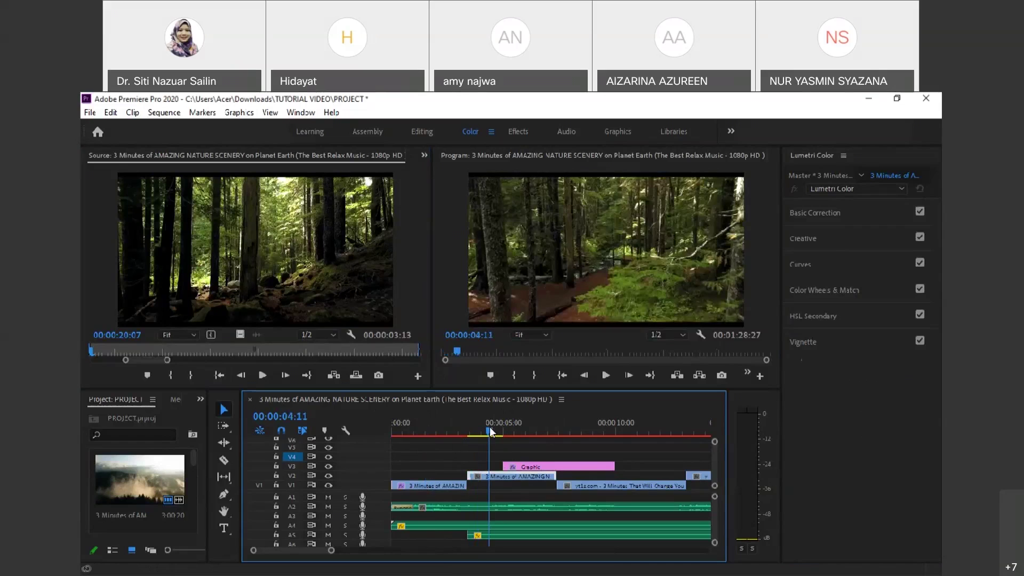
{"action": "double_click", "coordinate": [475, 475]}
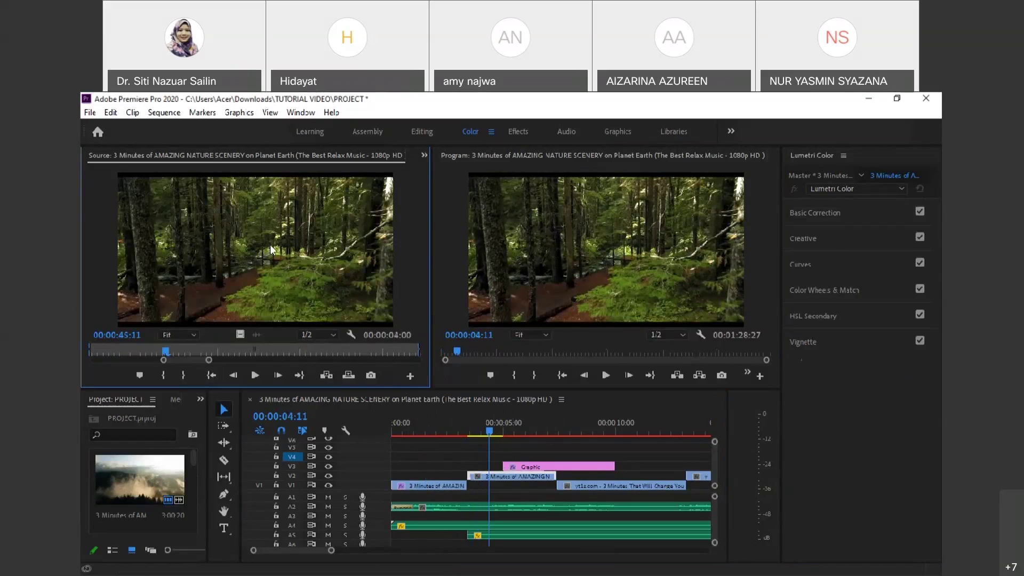
{"action": "left_click", "coordinate": [257, 374]}
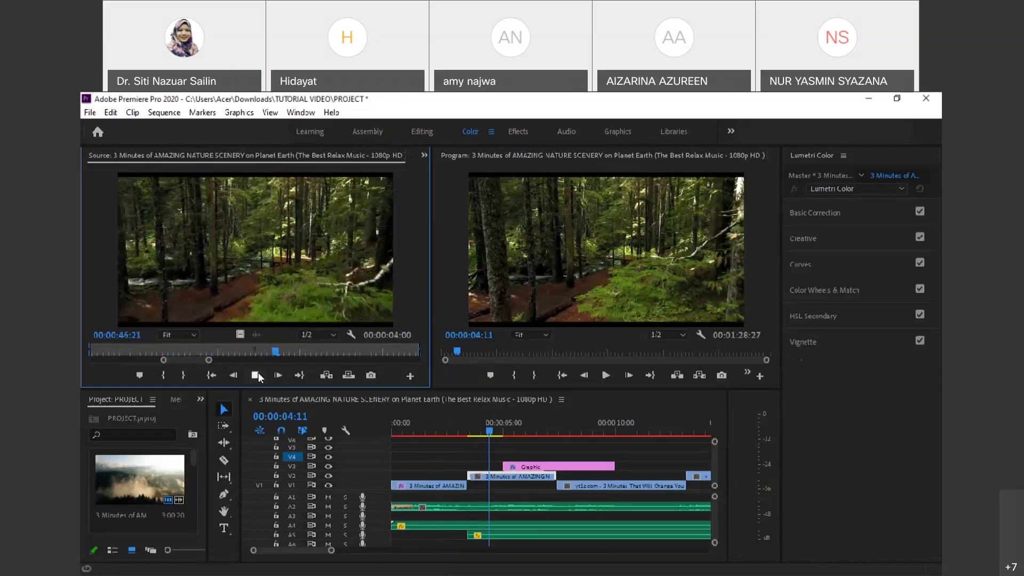
{"action": "left_click", "coordinate": [258, 372]}
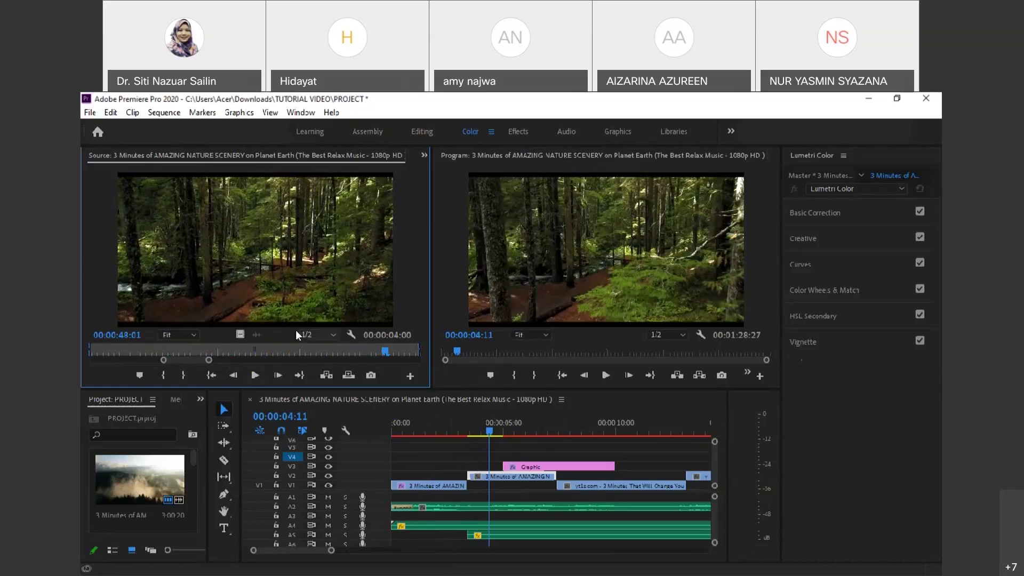
Advance the program by two frames, then return the playhead to the start of the sequence.
{"action": "left_click", "coordinate": [571, 168]}
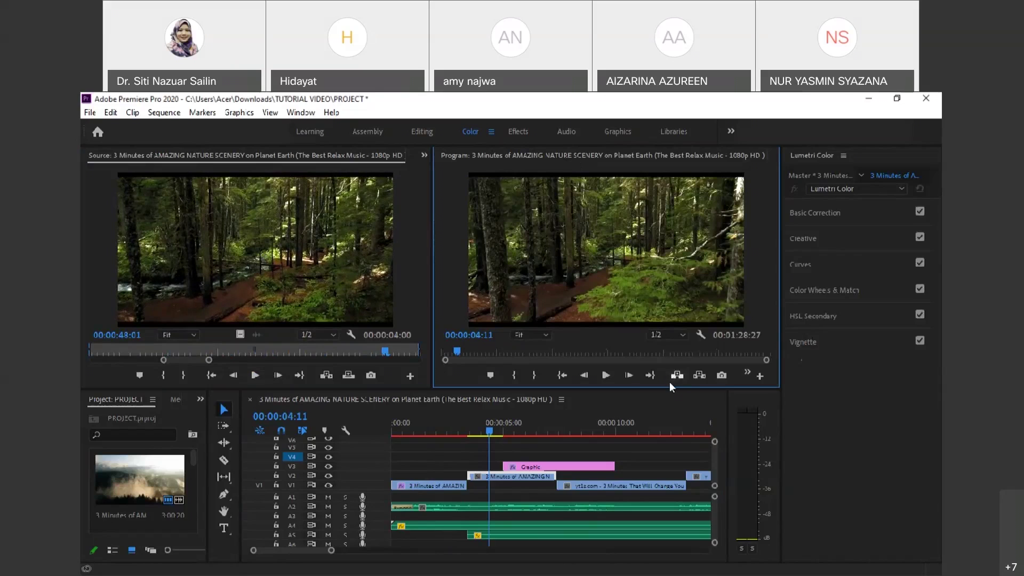
{"action": "key", "text": "Right"}
{"action": "key", "text": "Right"}
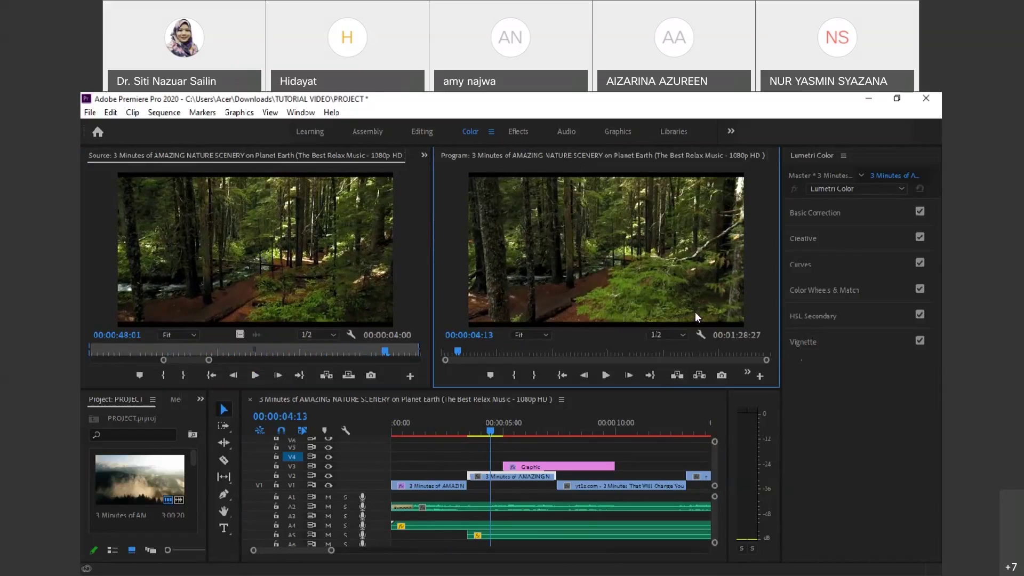
{"action": "left_click_drag", "start_coordinate": [496, 434], "coordinate": [393, 432]}
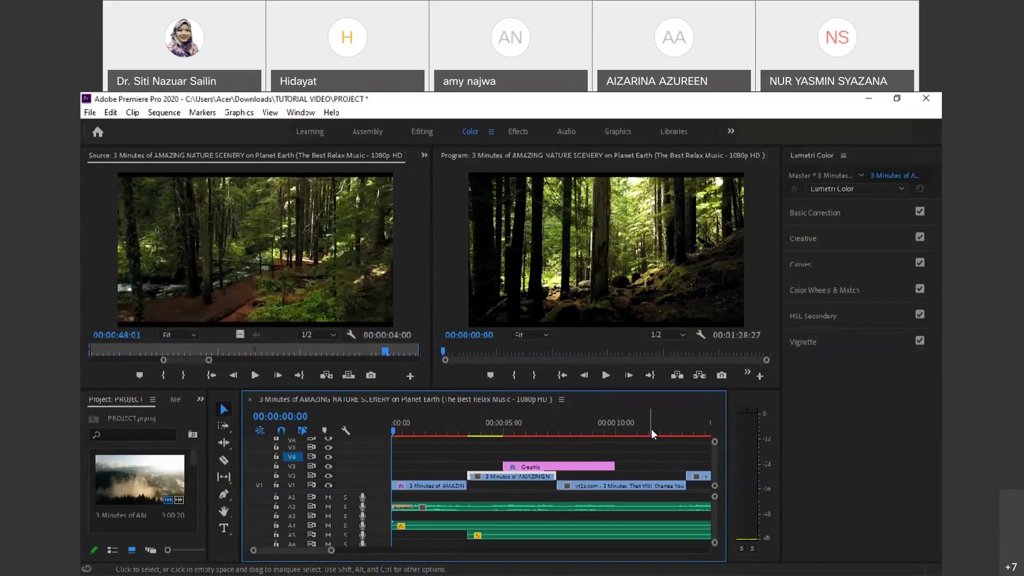
Point out the audio clips on A2, A4 and A5, and fit the whole sequence into the timeline view.
{"action": "left_click", "coordinate": [423, 506]}
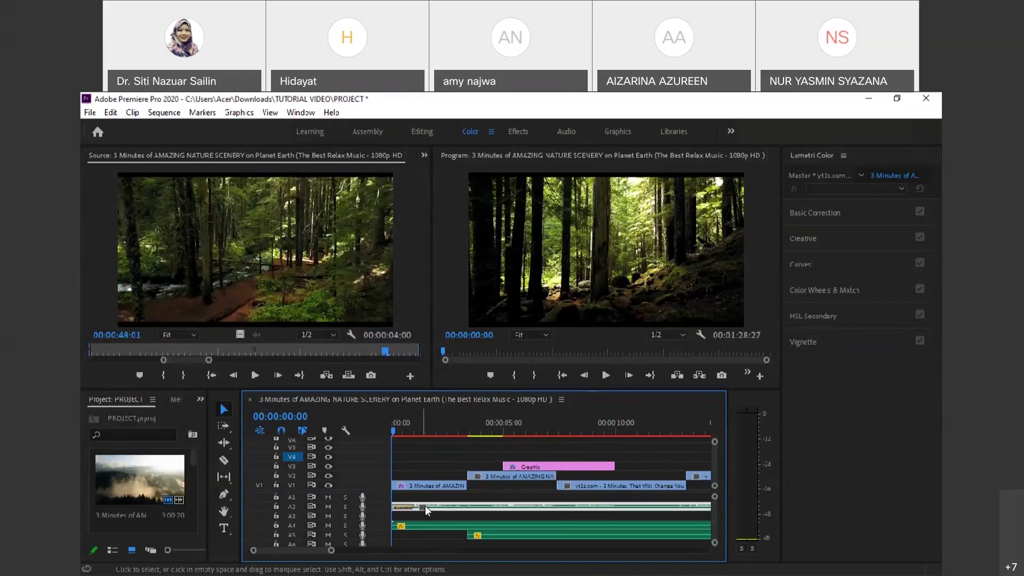
{"action": "left_click", "coordinate": [461, 525]}
{"action": "left_click", "coordinate": [484, 536]}
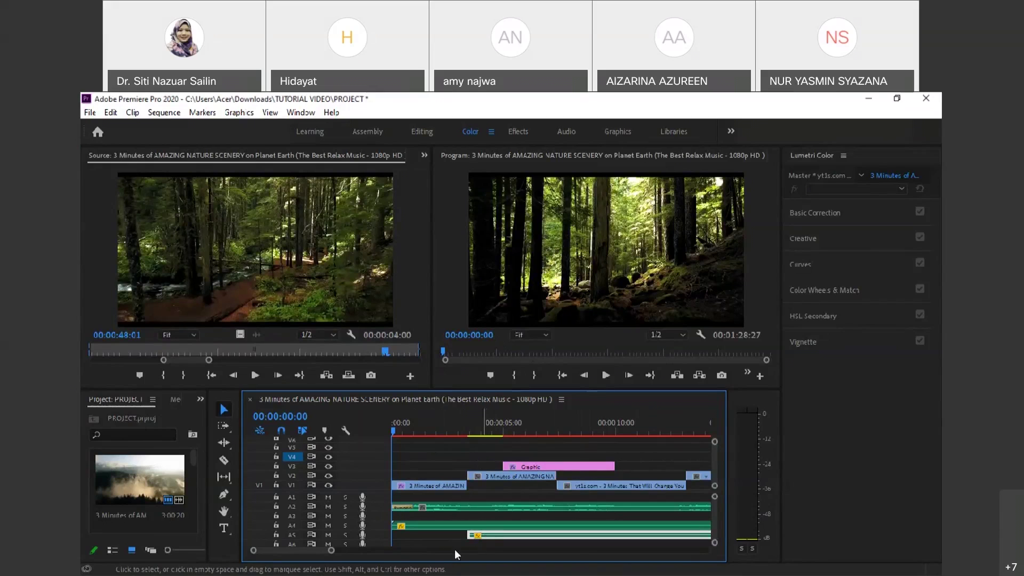
{"action": "left_click_drag", "start_coordinate": [311, 548], "coordinate": [449, 550]}
{"action": "scroll", "coordinate": [330, 552], "scroll_direction": "up", "scroll_amount": 3}
{"action": "scroll", "coordinate": [581, 480], "scroll_direction": "down", "scroll_amount": 2}
{"action": "scroll", "coordinate": [563, 503], "scroll_direction": "up", "scroll_amount": 1}
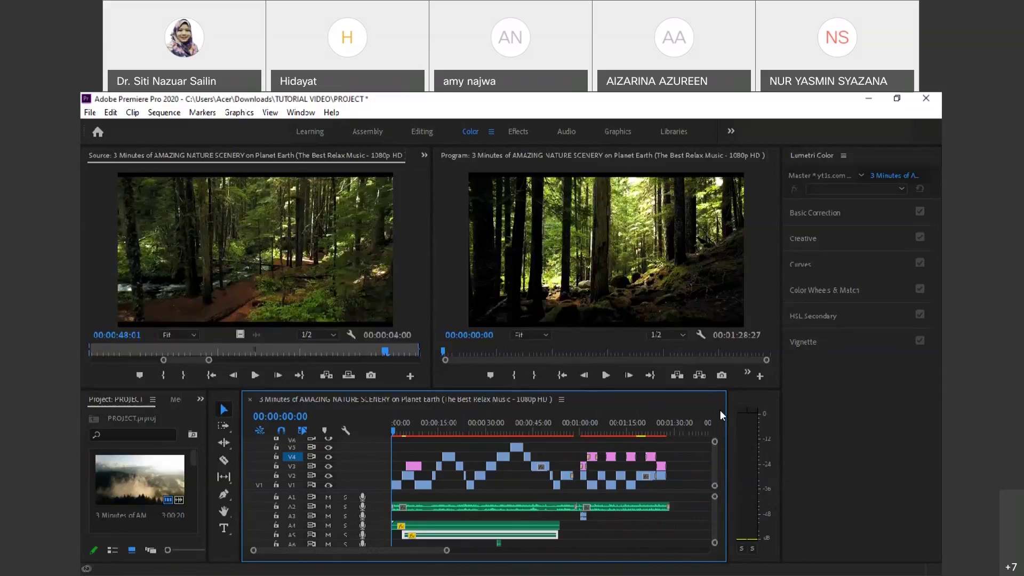
Select the first A2 audio clip, look through the audio tracks, then clear the selection.
{"action": "left_click", "coordinate": [415, 508]}
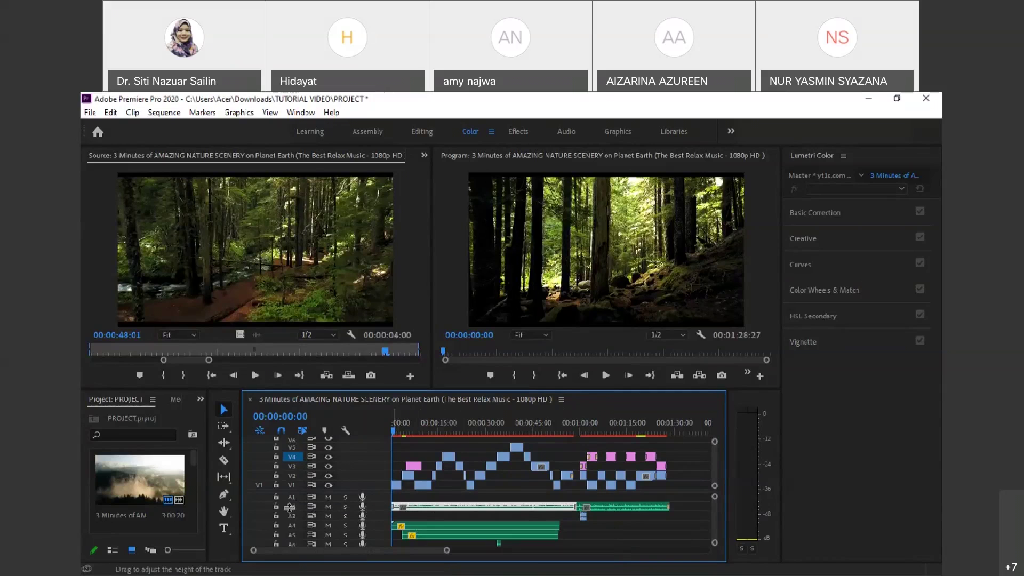
{"action": "scroll", "coordinate": [447, 482], "scroll_direction": "down", "scroll_amount": 2}
{"action": "scroll", "coordinate": [458, 520], "scroll_direction": "up", "scroll_amount": 2}
{"action": "scroll", "coordinate": [389, 468], "scroll_direction": "down", "scroll_amount": 4}
{"action": "scroll", "coordinate": [389, 469], "scroll_direction": "up", "scroll_amount": 4}
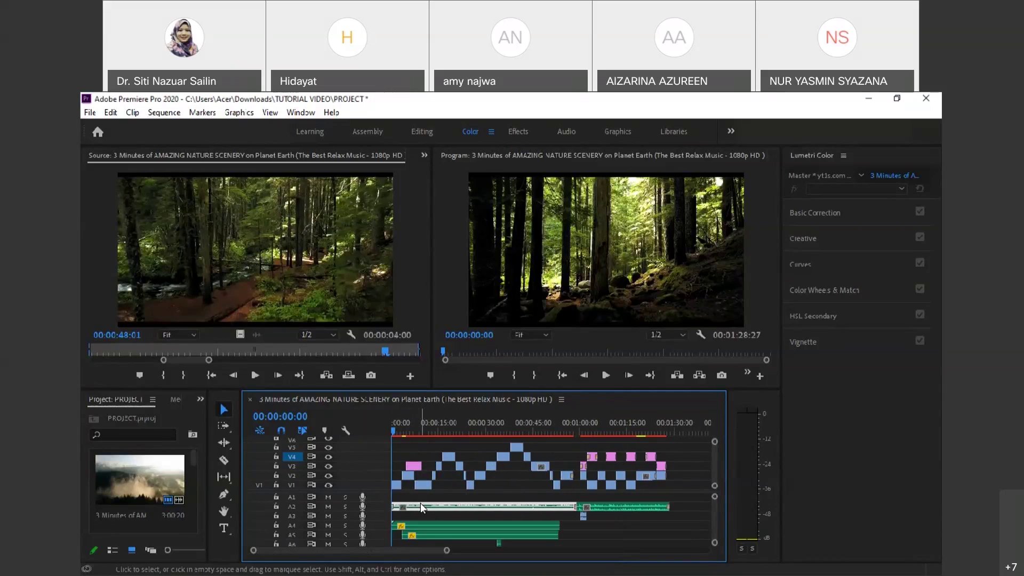
{"action": "left_click", "coordinate": [592, 530]}
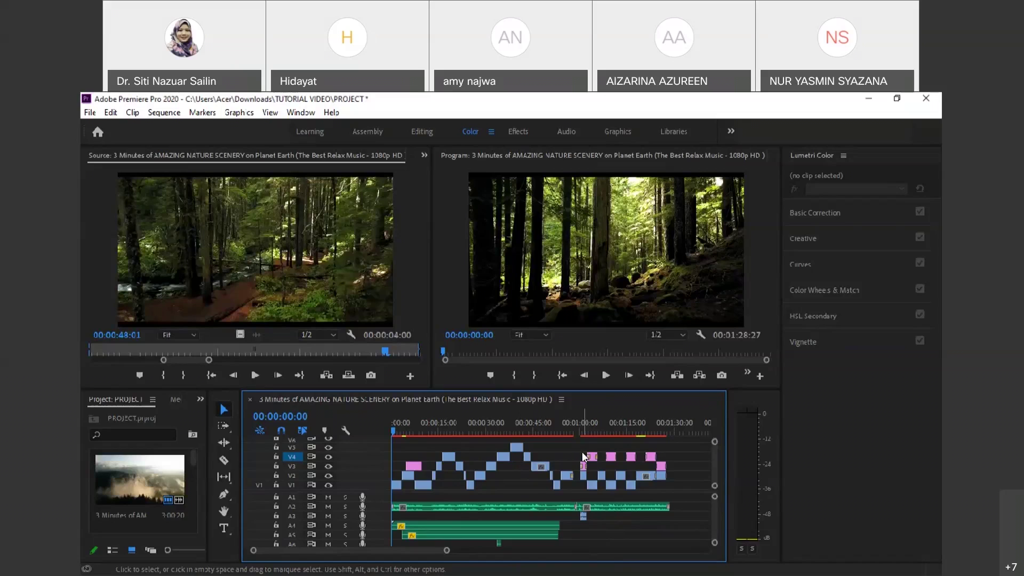
Open the first A2 piano music clip in the Source monitor, then show its volume and panner settings in Effect Controls.
{"action": "double_click", "coordinate": [449, 503]}
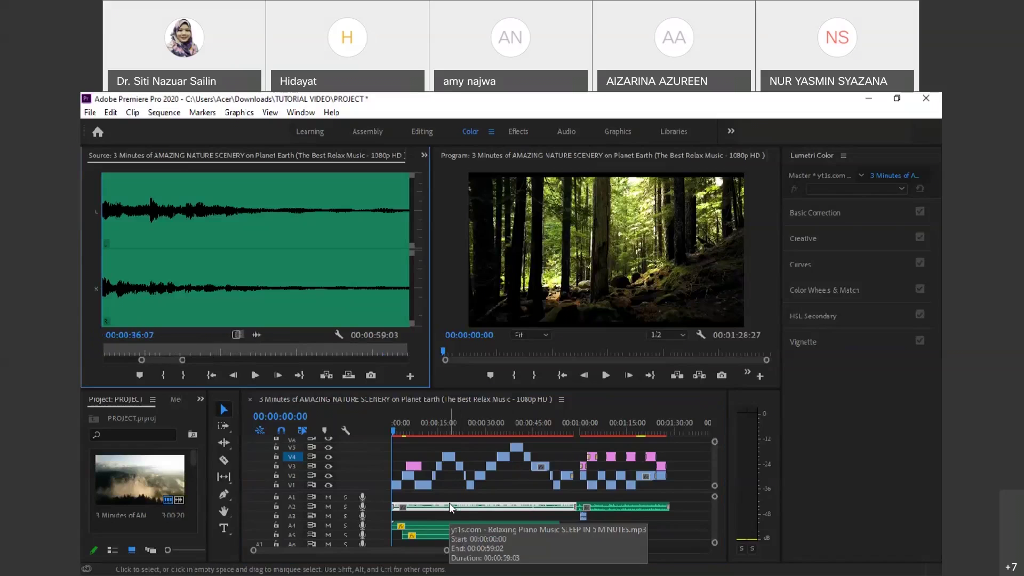
{"action": "left_click", "coordinate": [423, 155]}
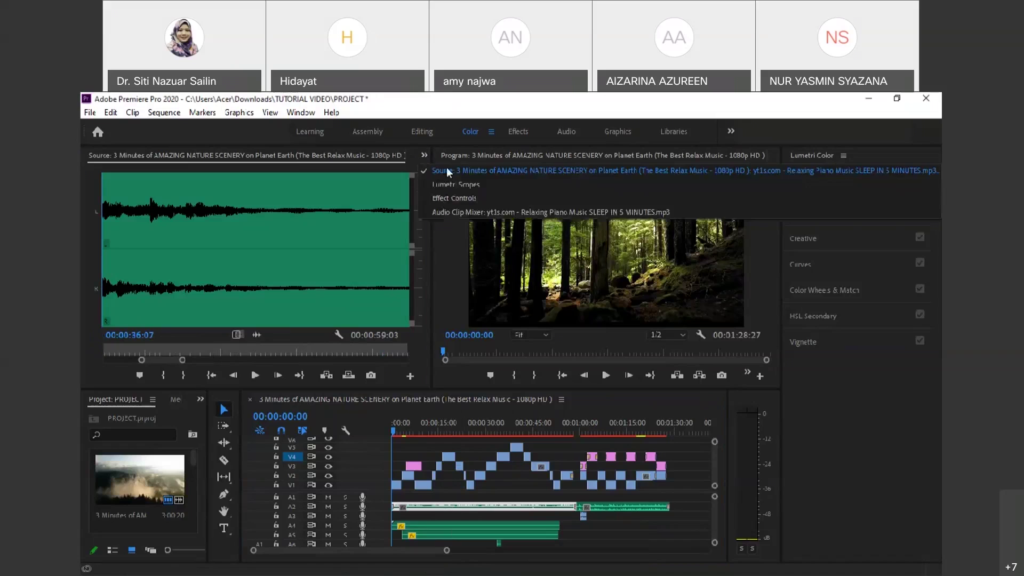
{"action": "left_click", "coordinate": [454, 198]}
{"action": "left_click", "coordinate": [421, 157]}
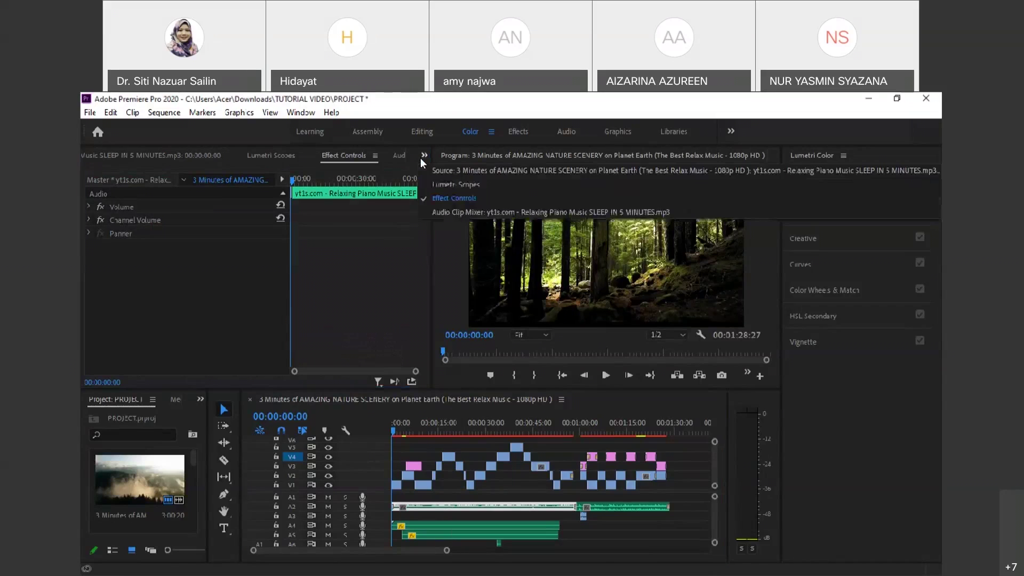
Switch to the Audio workspace and play the sequence to 00:00:10:17 while watching the track levels in the Audio Clip Mixer.
{"action": "left_click", "coordinate": [568, 136]}
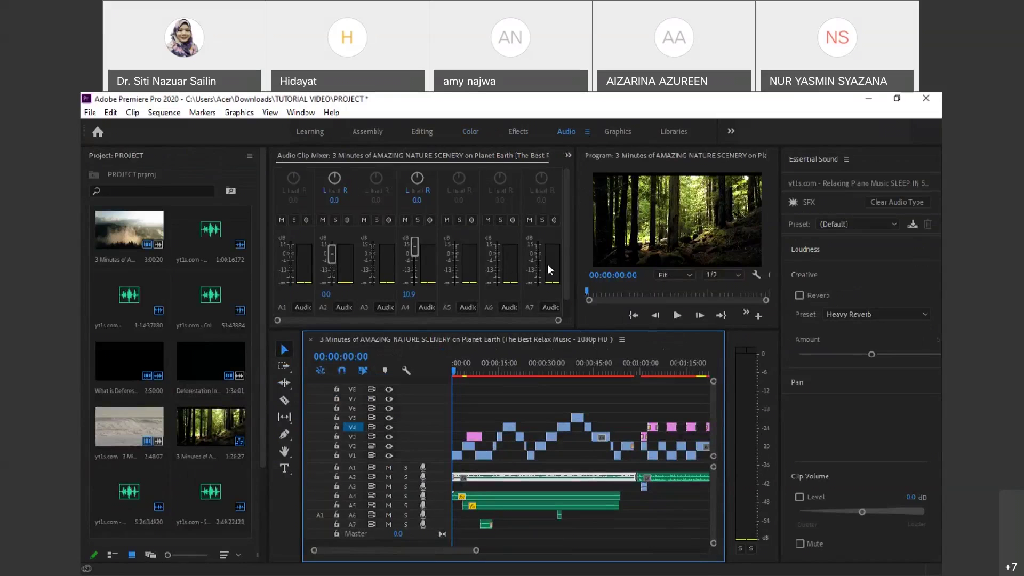
{"action": "mouse_move", "coordinate": [558, 321]}
{"action": "left_mouse_down"}
{"action": "mouse_move", "coordinate": [549, 321]}
{"action": "mouse_move", "coordinate": [570, 323]}
{"action": "left_mouse_up"}
{"action": "scroll", "coordinate": [332, 268], "scroll_direction": "down", "scroll_amount": 1}
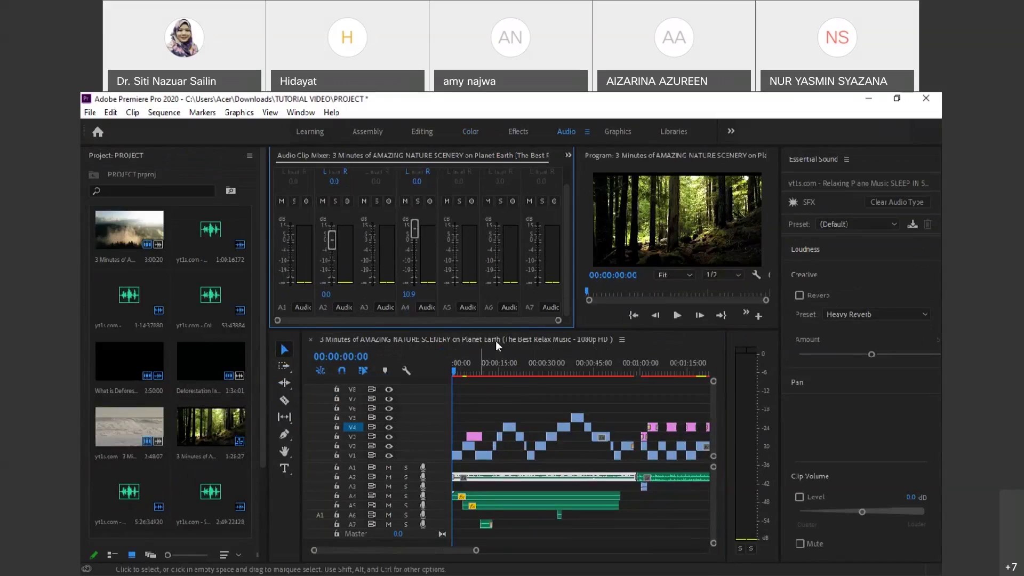
{"action": "left_click", "coordinate": [677, 315]}
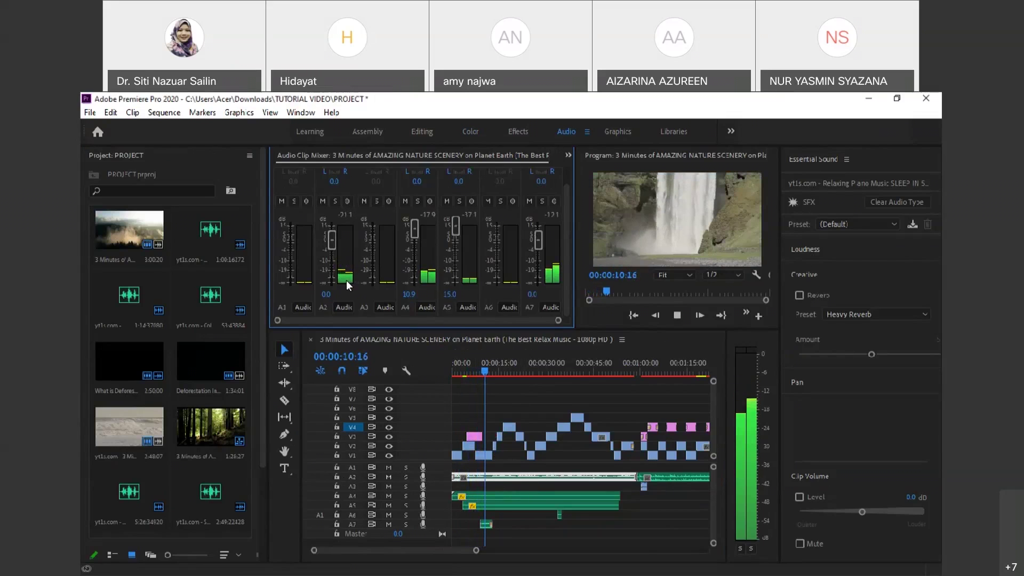
{"action": "key", "text": "space"}
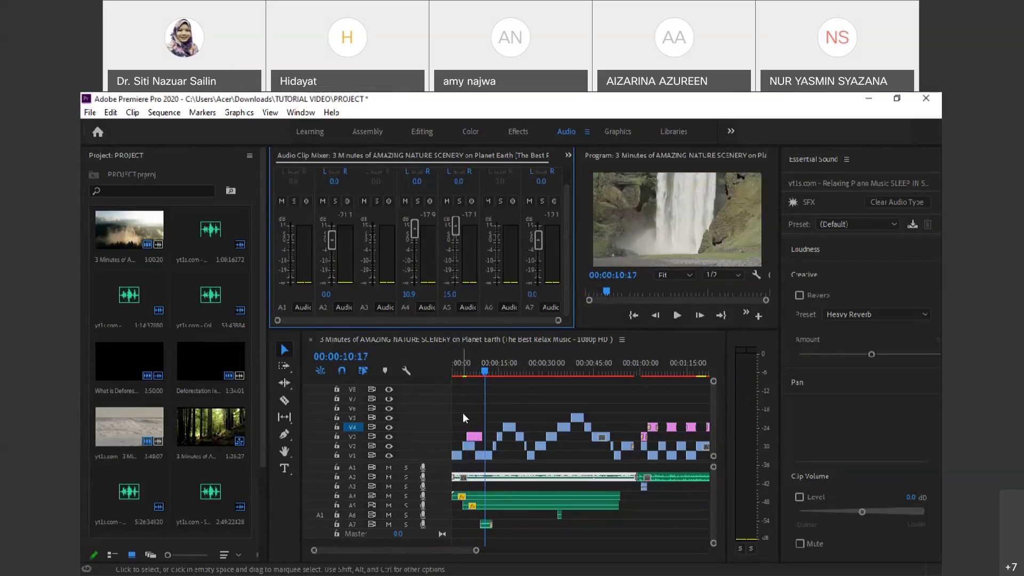
Lower the A2 clip volume to -7.4 dB in the Audio Clip Mixer and play the sequence to 00:00:15:17.
{"action": "left_click_drag", "start_coordinate": [330, 240], "coordinate": [331, 257]}
{"action": "key", "text": "space"}
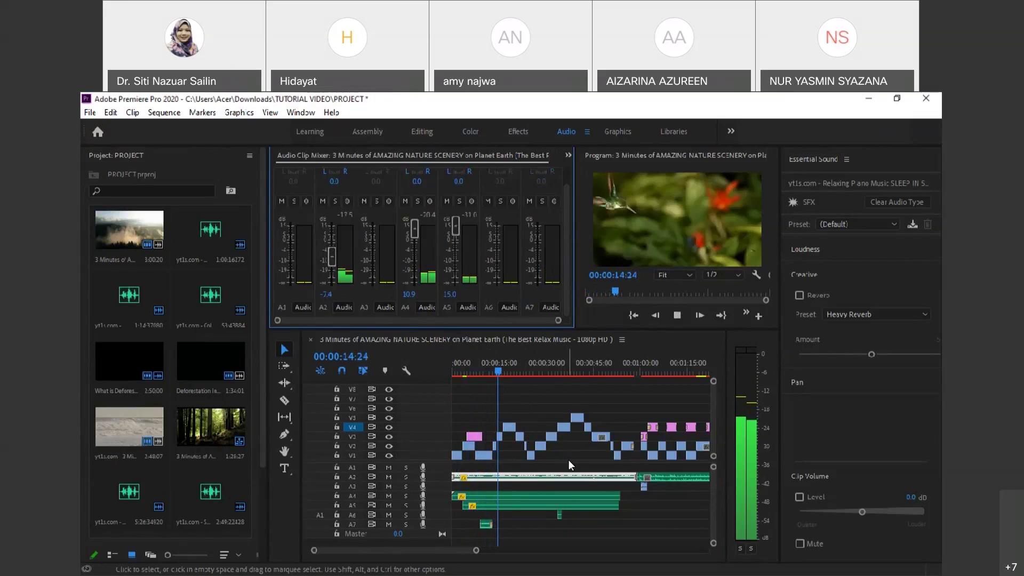
{"action": "key", "text": "space"}
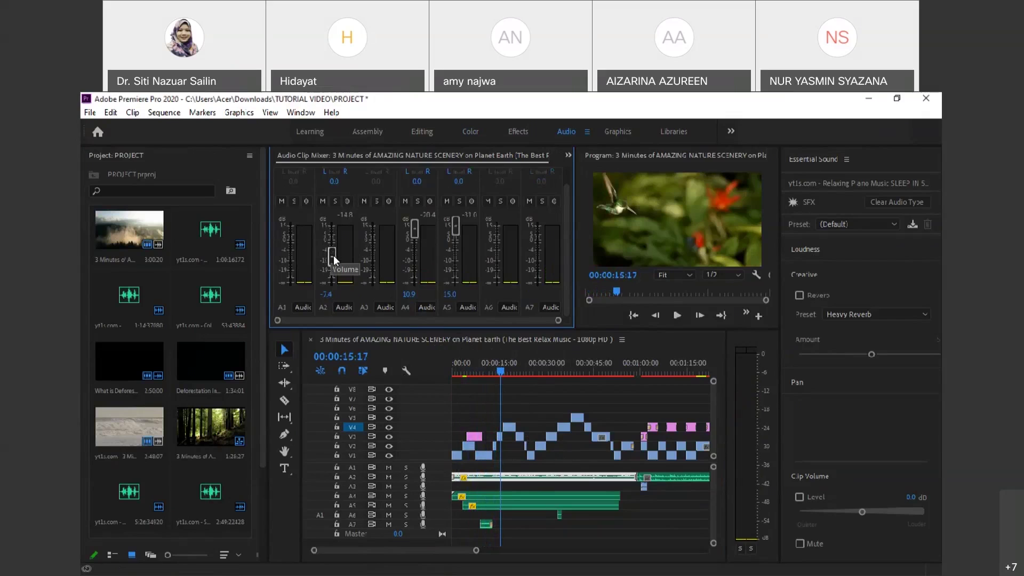
Set the A2 clip volume to 2.0 dB, and select the cold wind sound effect on A4 with the playhead at 00:00:08:01.
{"action": "left_click_drag", "start_coordinate": [334, 255], "coordinate": [334, 238]}
{"action": "left_click", "coordinate": [475, 365]}
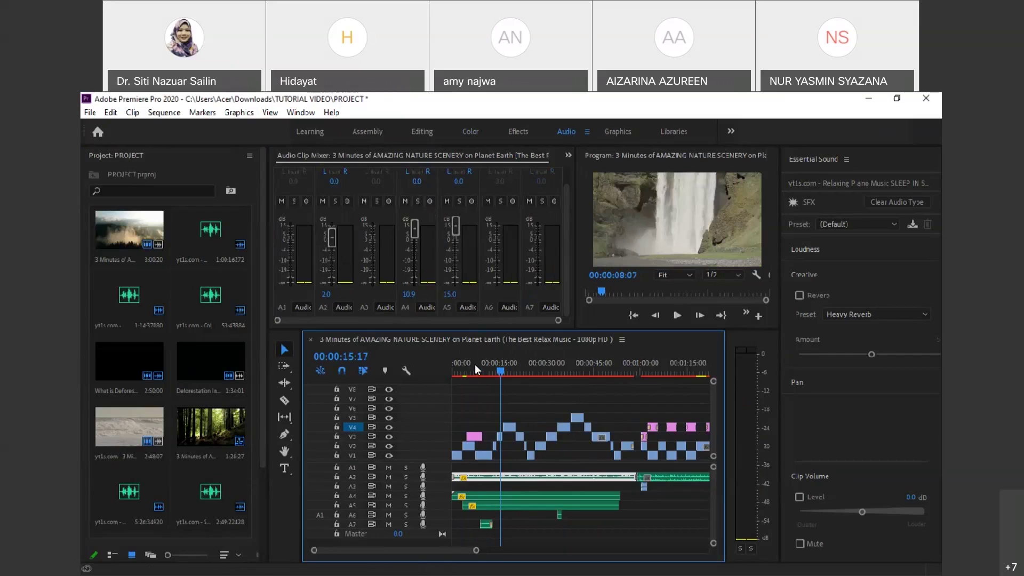
{"action": "left_click", "coordinate": [485, 497]}
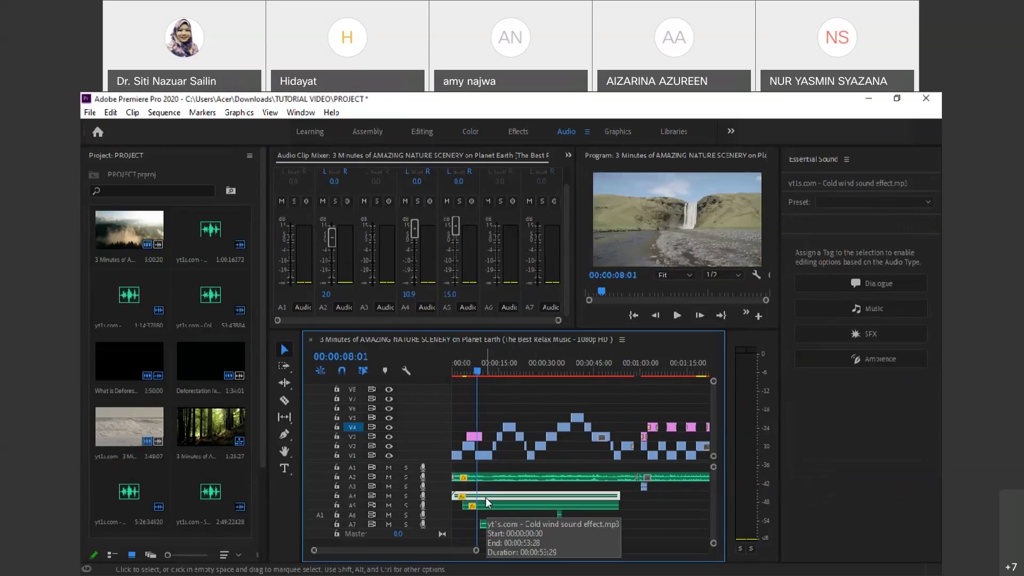
Switch to the Editing workspace and look through the Audio Effects categories in the Effects panel.
{"action": "left_click", "coordinate": [418, 130]}
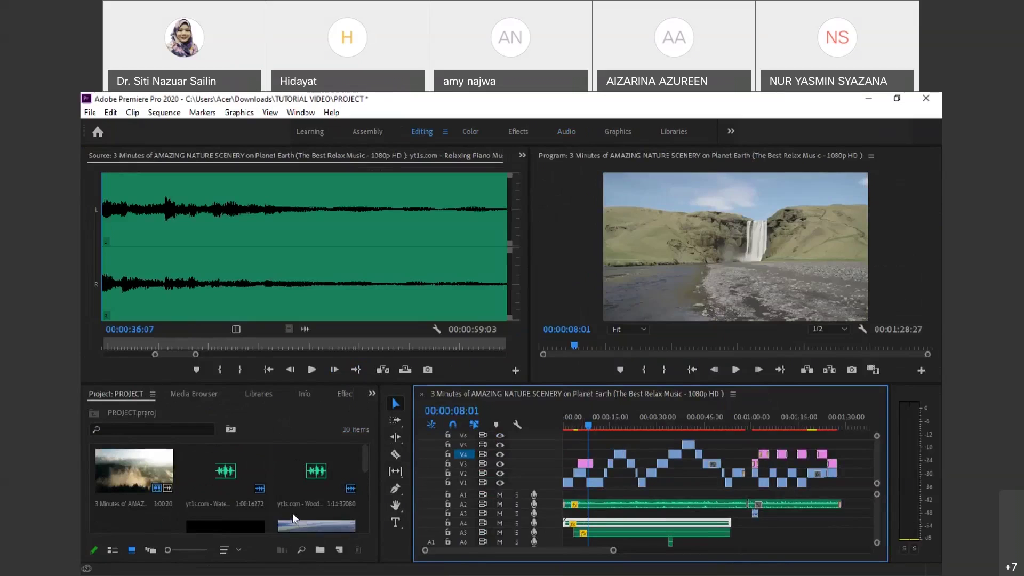
{"action": "left_click", "coordinate": [208, 391]}
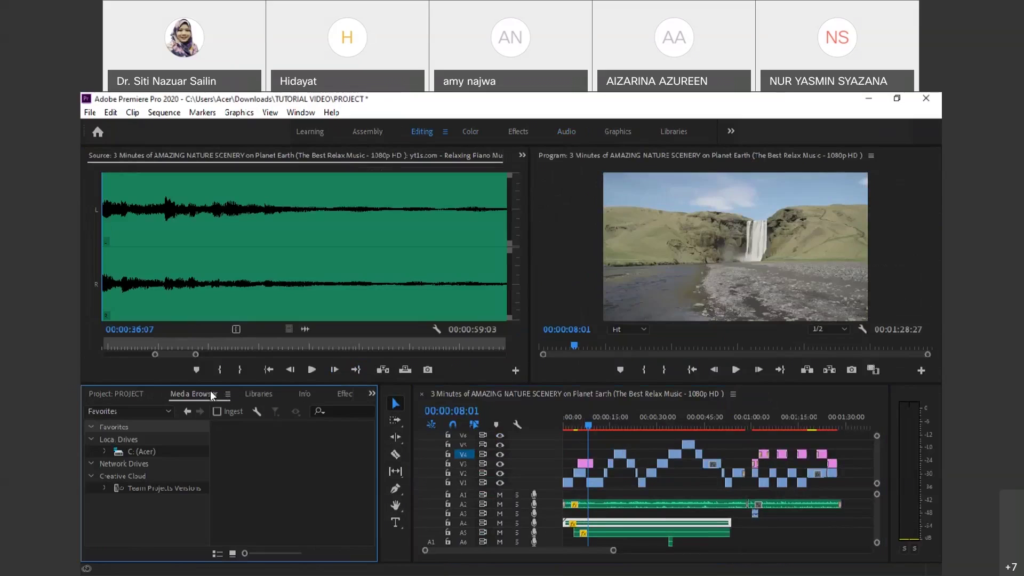
{"action": "left_click", "coordinate": [339, 394]}
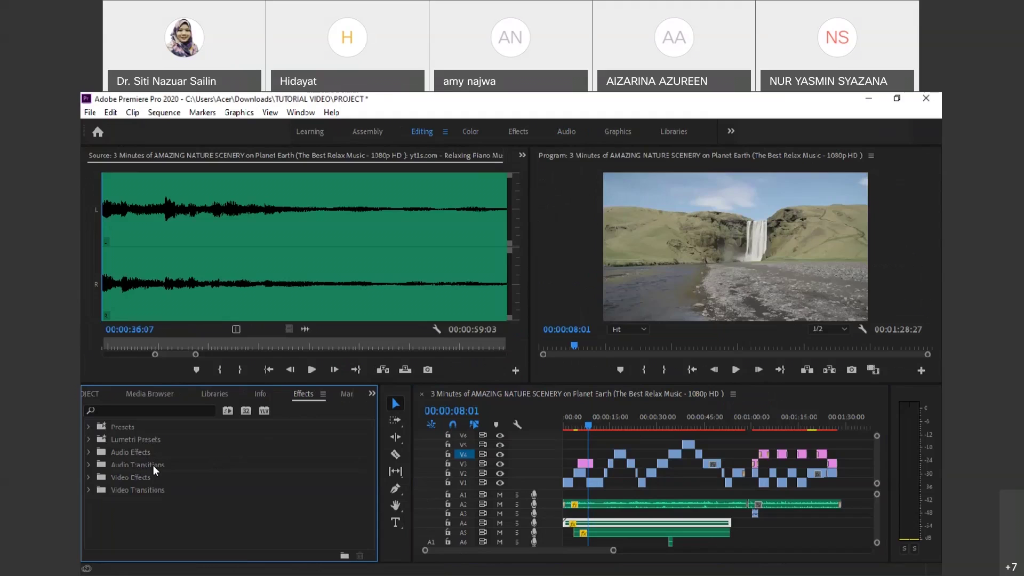
{"action": "left_click", "coordinate": [88, 452]}
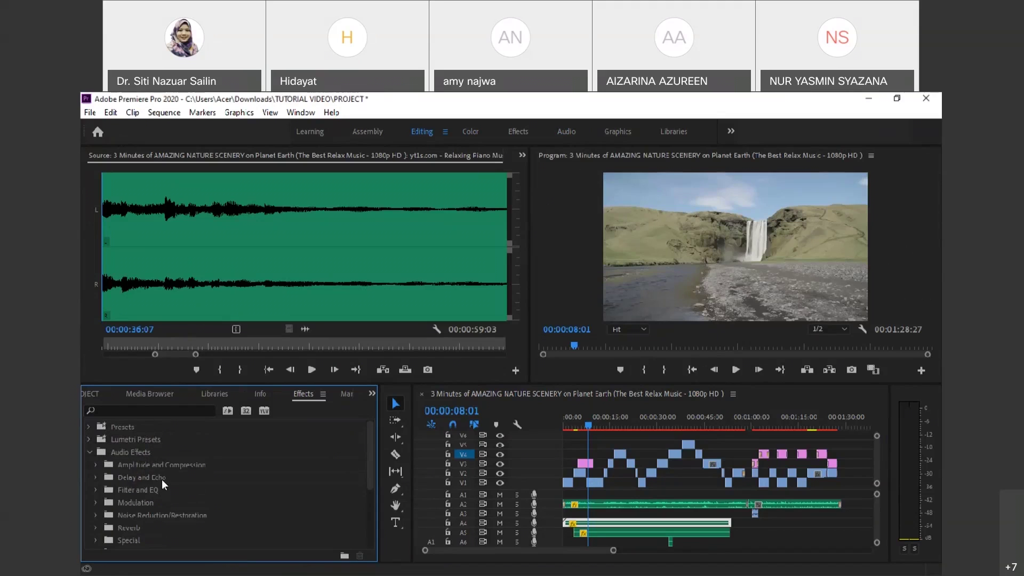
{"action": "scroll", "coordinate": [164, 490], "scroll_direction": "down", "scroll_amount": 2}
{"action": "scroll", "coordinate": [160, 501], "scroll_direction": "up", "scroll_amount": 1}
{"action": "scroll", "coordinate": [131, 483], "scroll_direction": "down", "scroll_amount": 5}
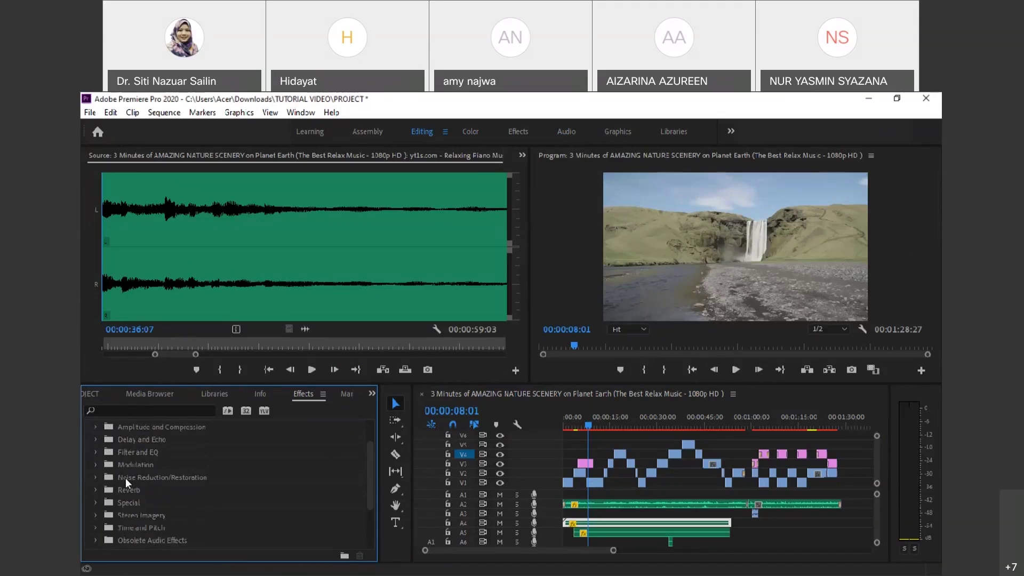
Show the Crossfade group of the audio transitions and select Exponential Fade.
{"action": "left_click", "coordinate": [89, 518]}
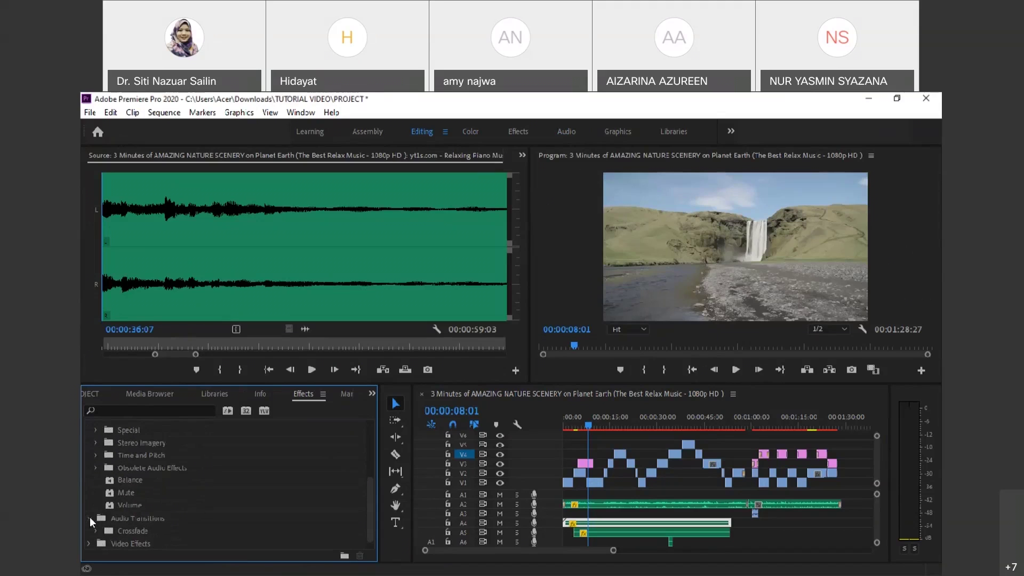
{"action": "scroll", "coordinate": [175, 480], "scroll_direction": "down", "scroll_amount": 1}
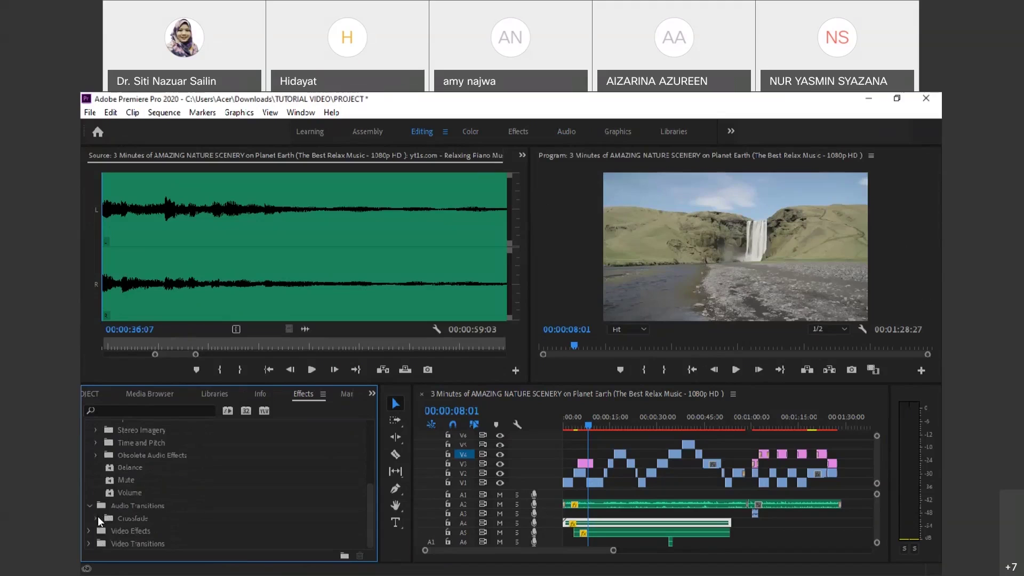
{"action": "left_click", "coordinate": [97, 517]}
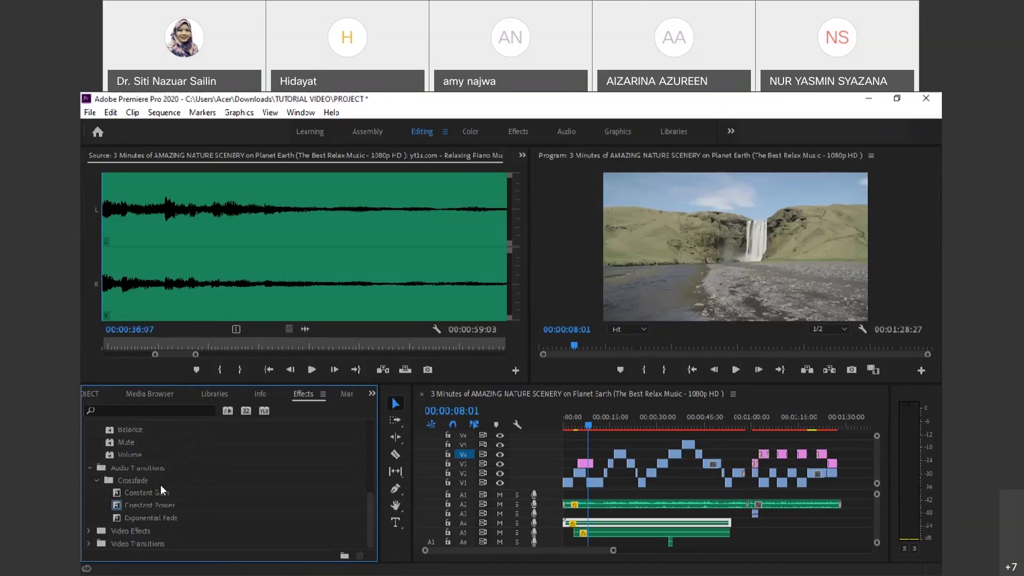
{"action": "left_click", "coordinate": [170, 519]}
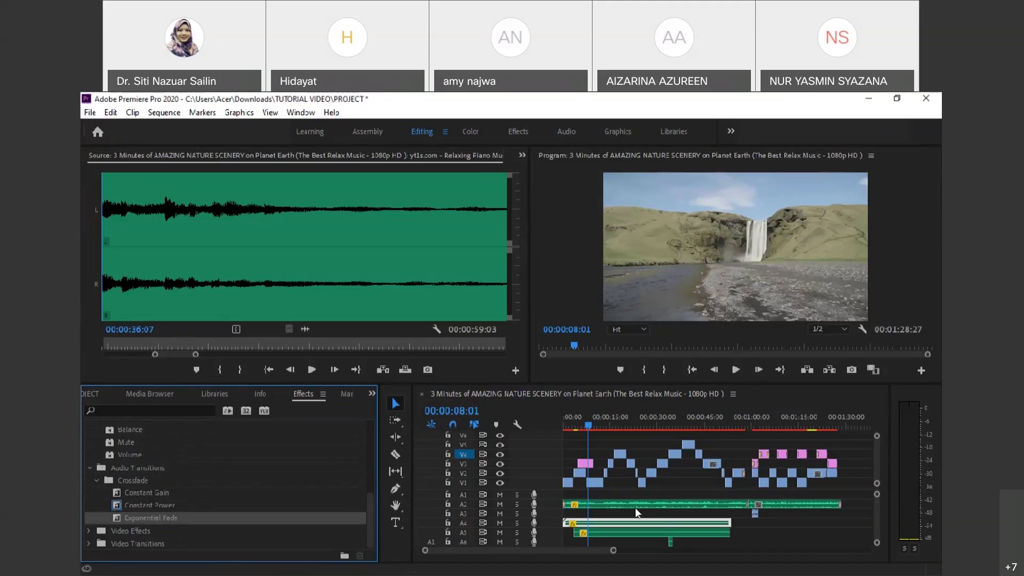
Apply the Exponential Fade transition at the junction of the two A2 music clips near 00:01:00:00.
{"action": "left_click_drag", "start_coordinate": [167, 516], "coordinate": [754, 512]}
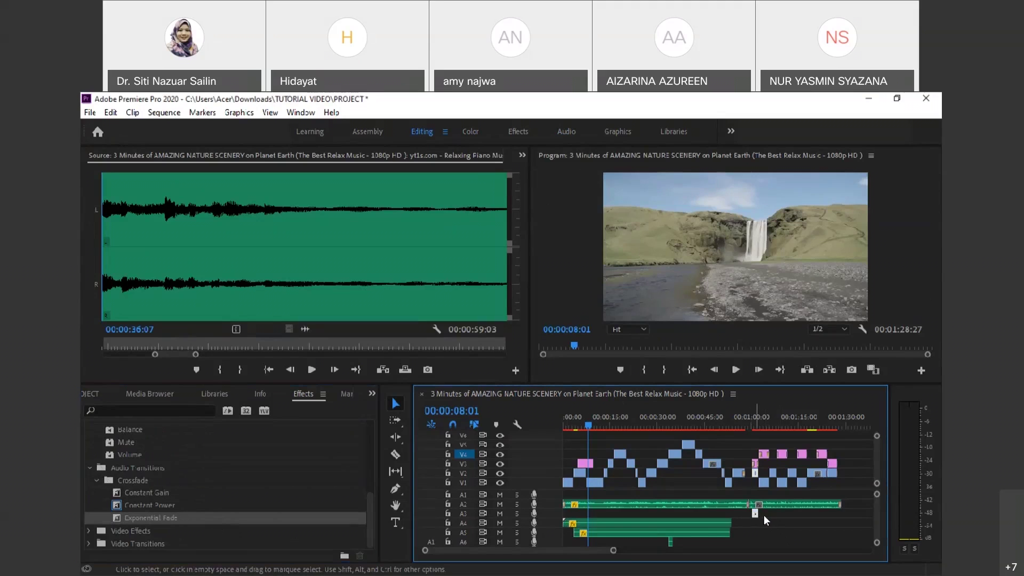
{"action": "scroll", "coordinate": [679, 551], "scroll_direction": "down", "scroll_amount": 2}
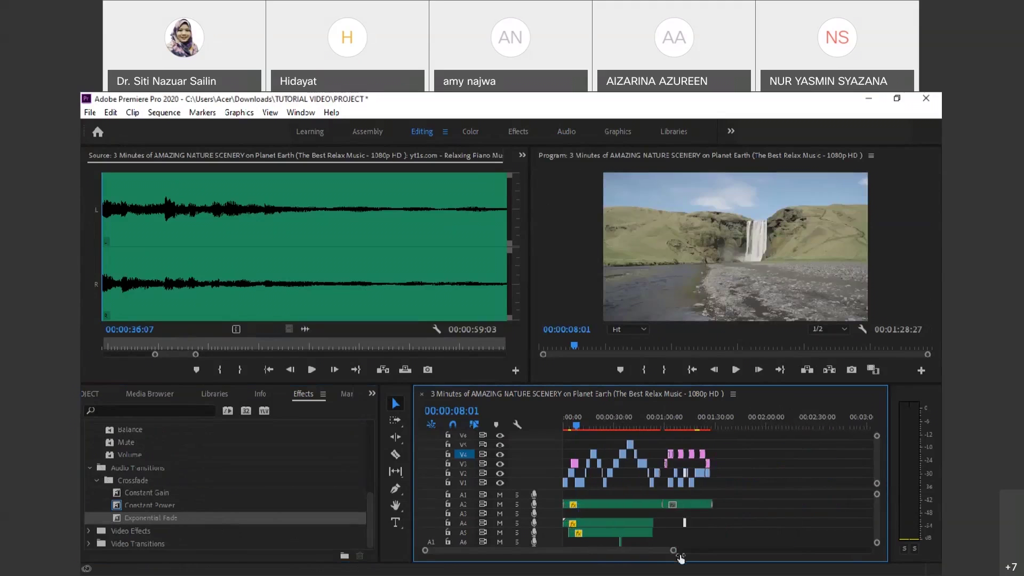
{"action": "scroll", "coordinate": [621, 557], "scroll_direction": "up", "scroll_amount": 5}
{"action": "scroll", "coordinate": [621, 557], "scroll_direction": "down", "scroll_amount": 2}
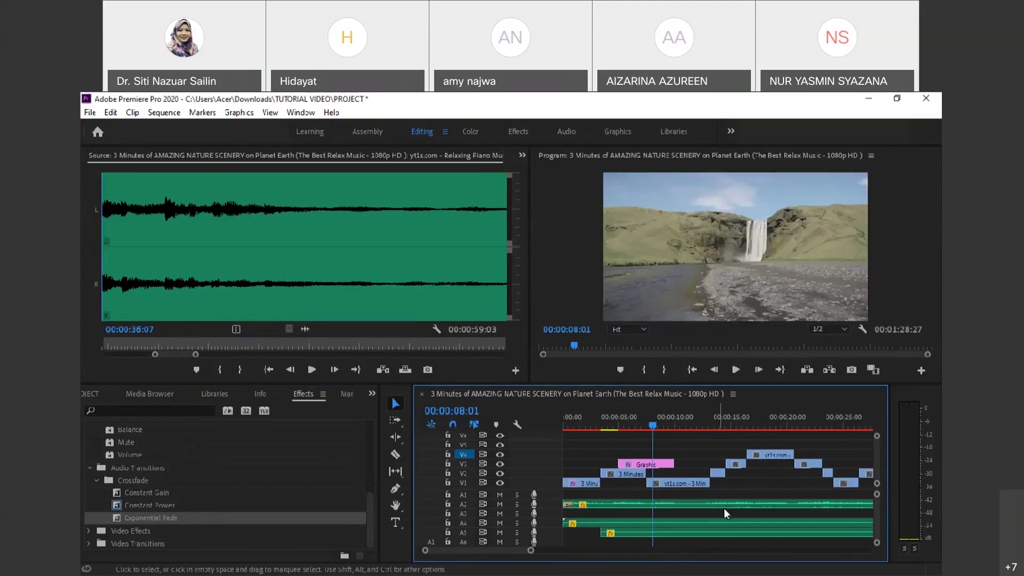
{"action": "scroll", "coordinate": [730, 500], "scroll_direction": "down", "scroll_amount": 6}
{"action": "scroll", "coordinate": [730, 500], "scroll_direction": "down", "scroll_amount": 5}
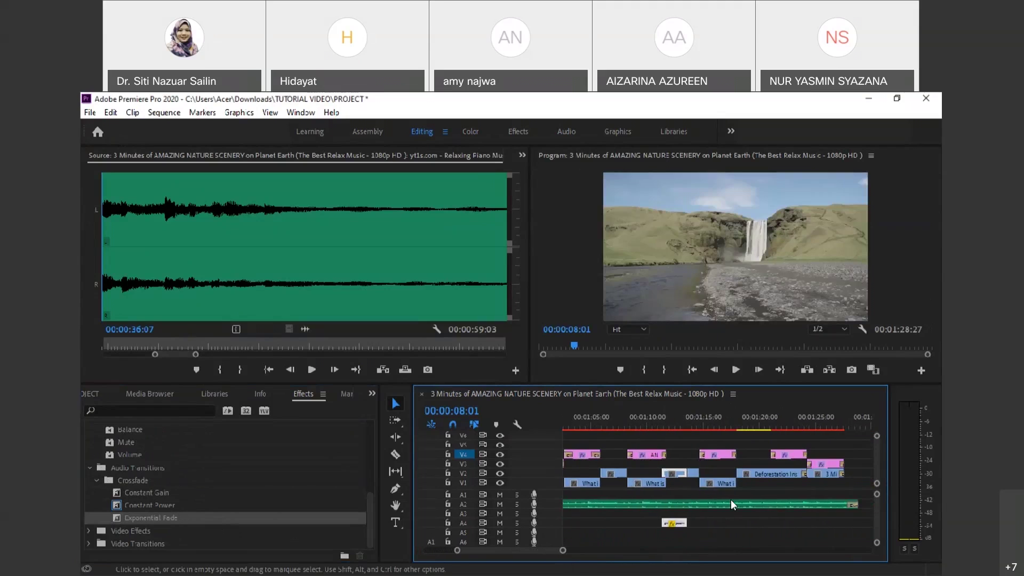
{"action": "scroll", "coordinate": [731, 499], "scroll_direction": "down", "scroll_amount": 1}
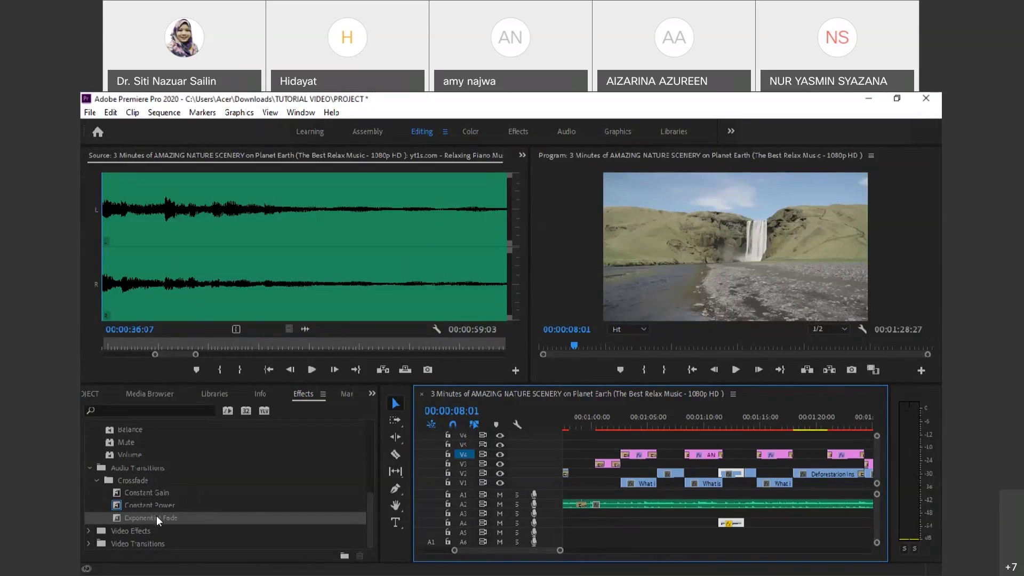
{"action": "left_click_drag", "start_coordinate": [160, 517], "coordinate": [591, 506]}
Play the sequence across the A2 transition near 00:01:00:00, select that transition, and replay it up to 00:01:01:28.
{"action": "left_click", "coordinate": [580, 415]}
{"action": "key", "text": "space"}
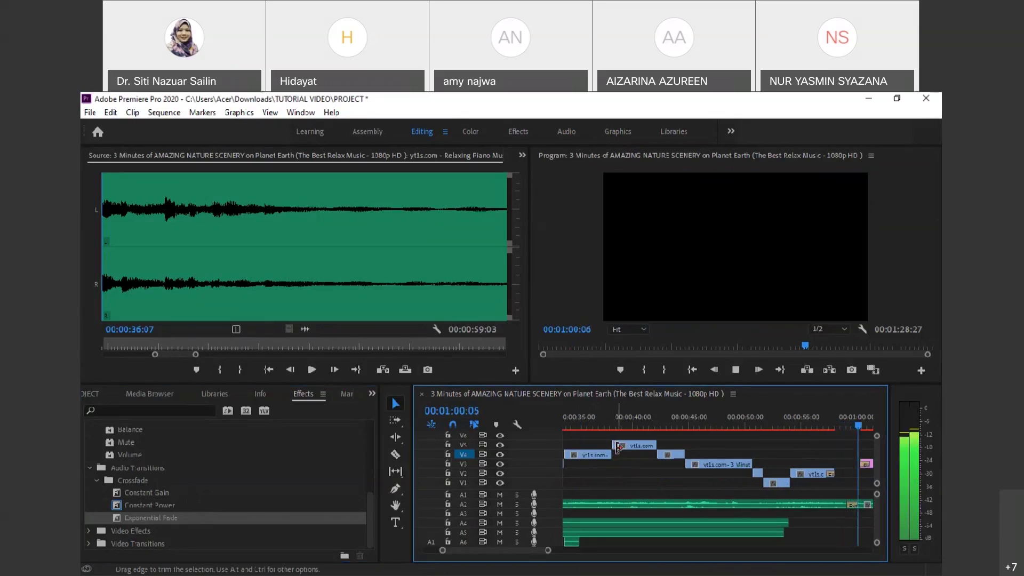
{"action": "key", "text": "space"}
{"action": "left_click", "coordinate": [572, 504]}
{"action": "left_click_drag", "start_coordinate": [587, 424], "coordinate": [567, 420]}
{"action": "key", "text": "space"}
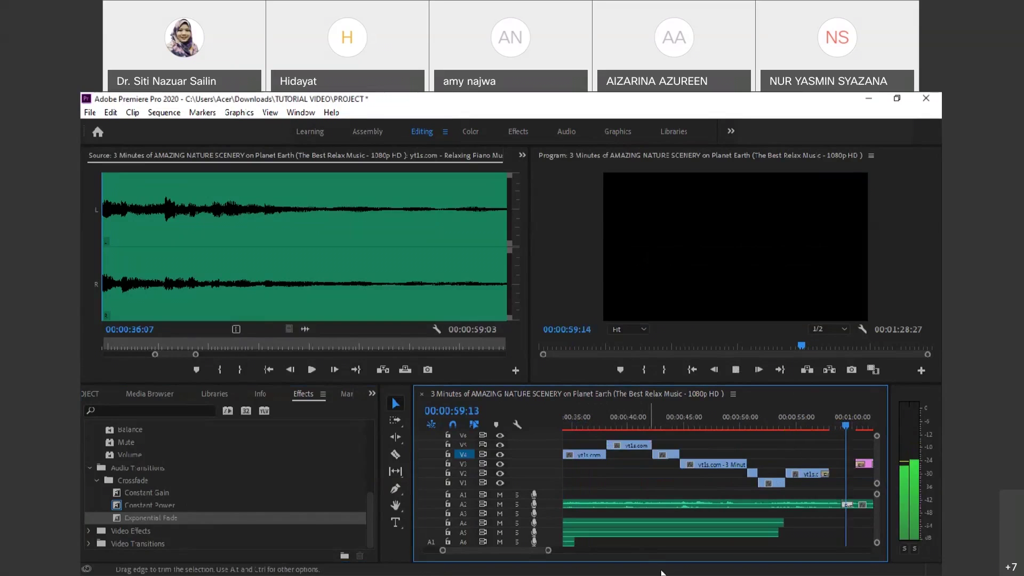
{"action": "key", "text": "space"}
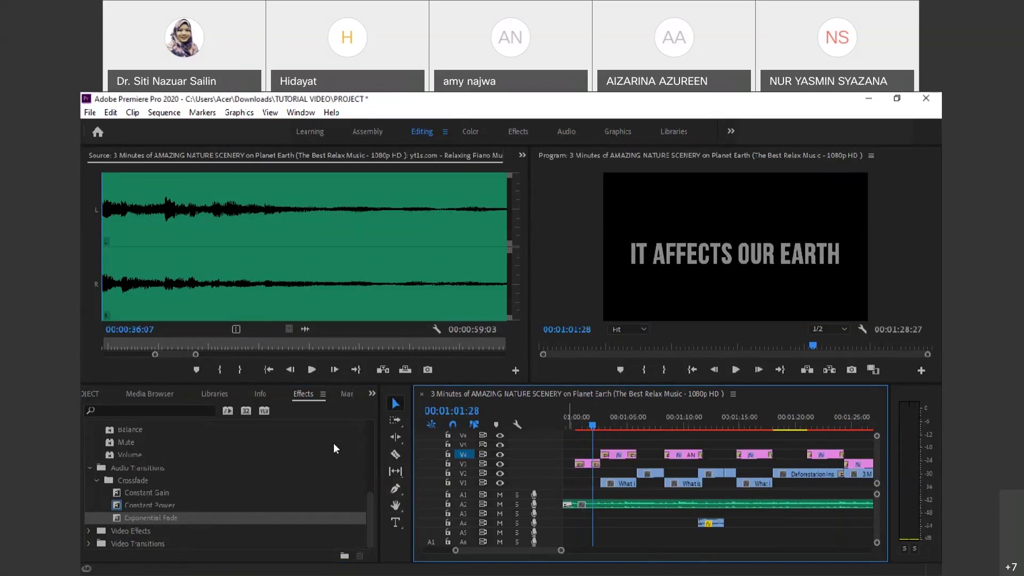
Return the timeline view and the playhead to the start of the sequence at 00:00:00:00.
{"action": "left_click_drag", "start_coordinate": [540, 545], "coordinate": [500, 542]}
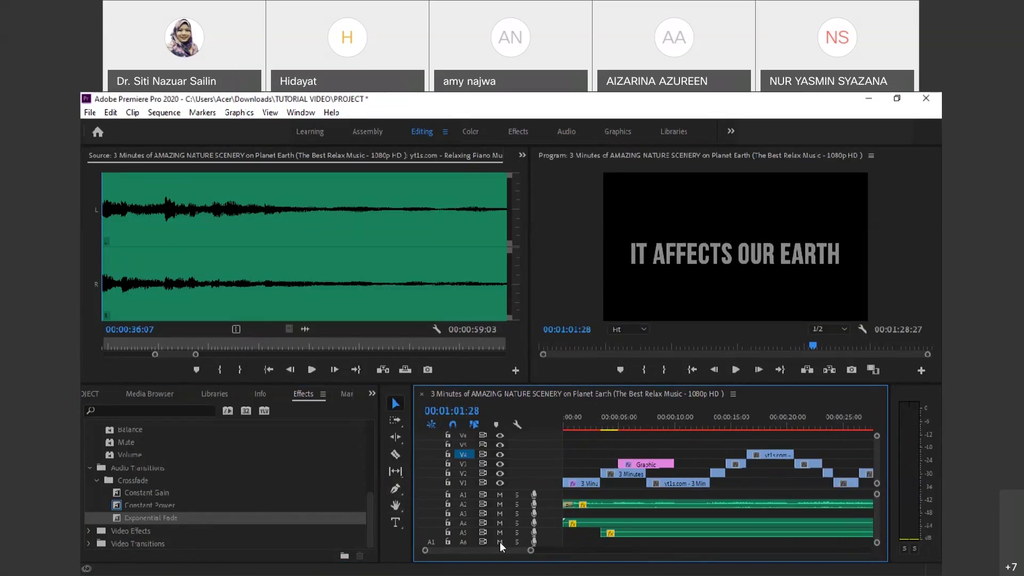
{"action": "left_click", "coordinate": [584, 422]}
{"action": "left_click", "coordinate": [561, 418]}
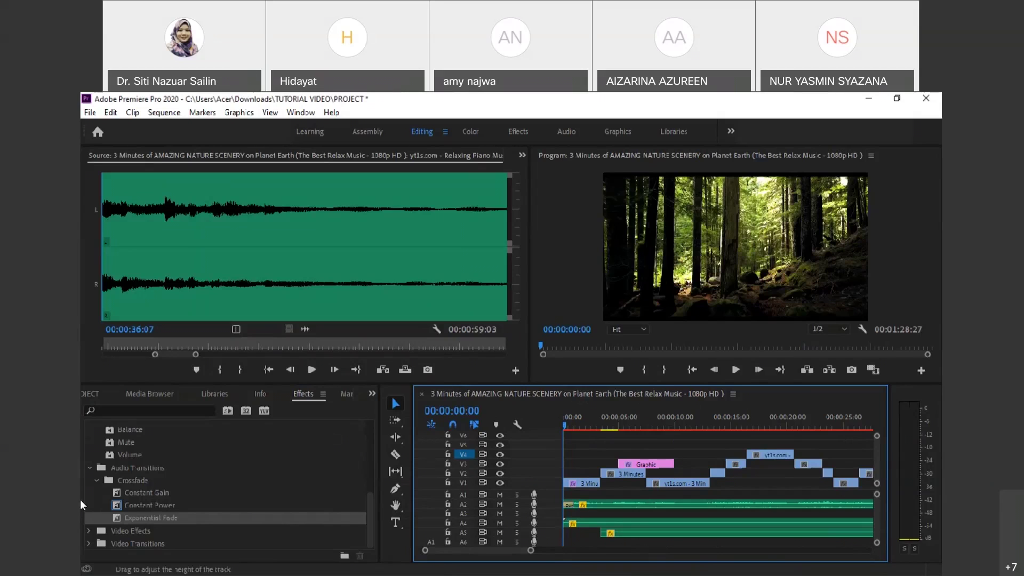
Apply the Film Dissolve video transition to the beginning of the first V1 clip.
{"action": "left_click", "coordinate": [89, 542]}
{"action": "scroll", "coordinate": [155, 488], "scroll_direction": "down", "scroll_amount": 3}
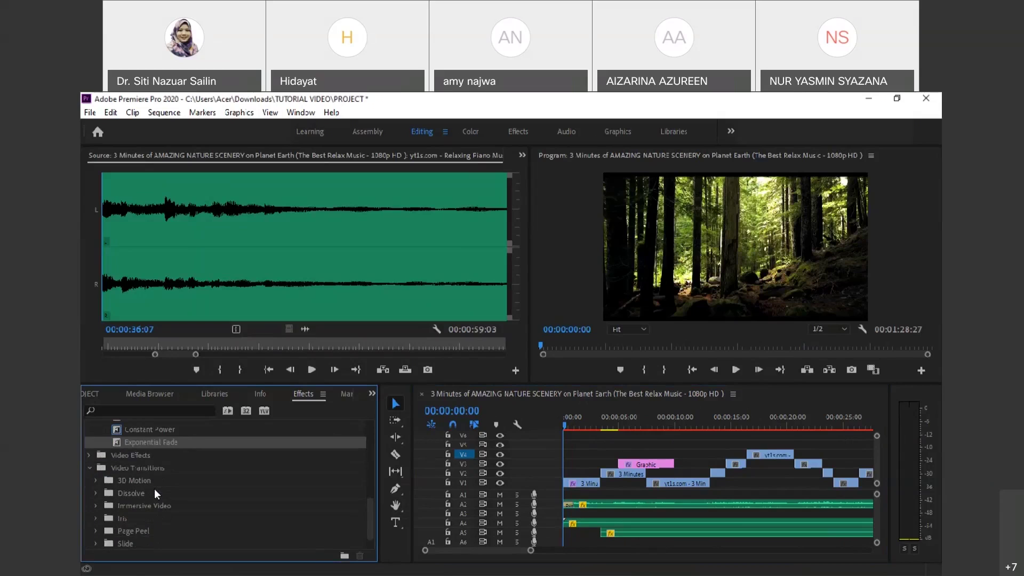
{"action": "scroll", "coordinate": [154, 489], "scroll_direction": "down", "scroll_amount": 1}
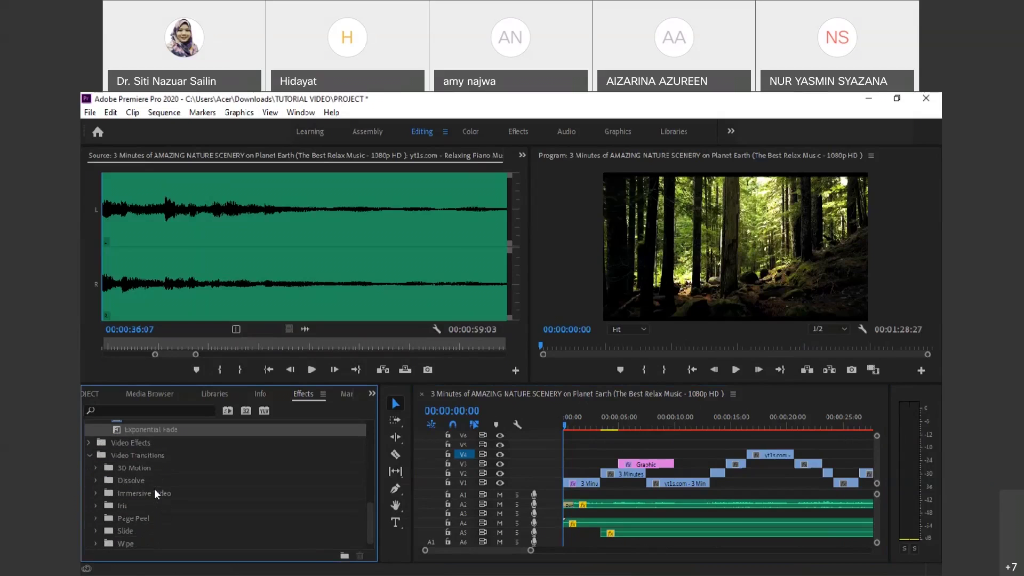
{"action": "left_click", "coordinate": [96, 479]}
{"action": "scroll", "coordinate": [164, 468], "scroll_direction": "down", "scroll_amount": 2}
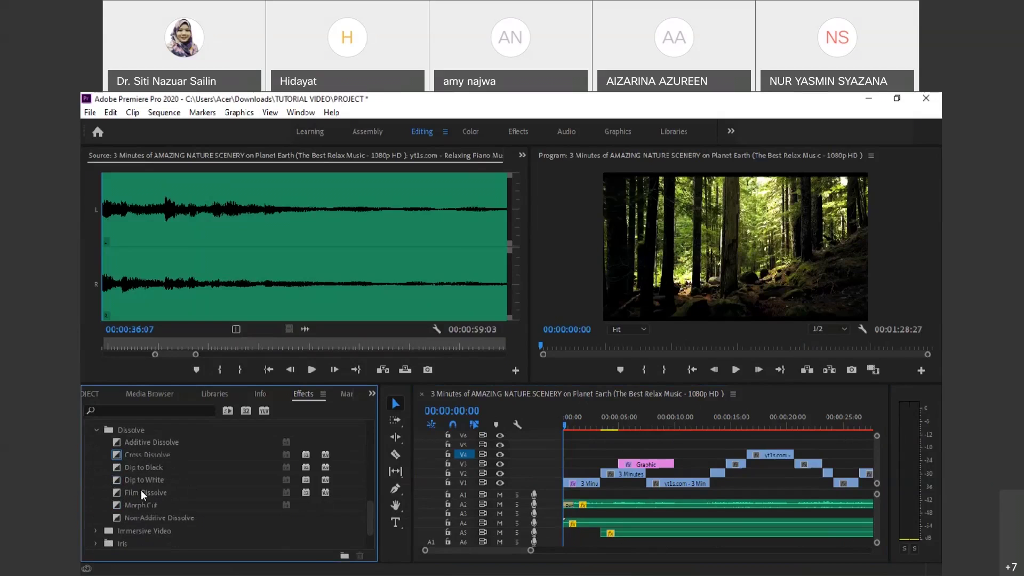
{"action": "left_click_drag", "start_coordinate": [141, 491], "coordinate": [565, 482]}
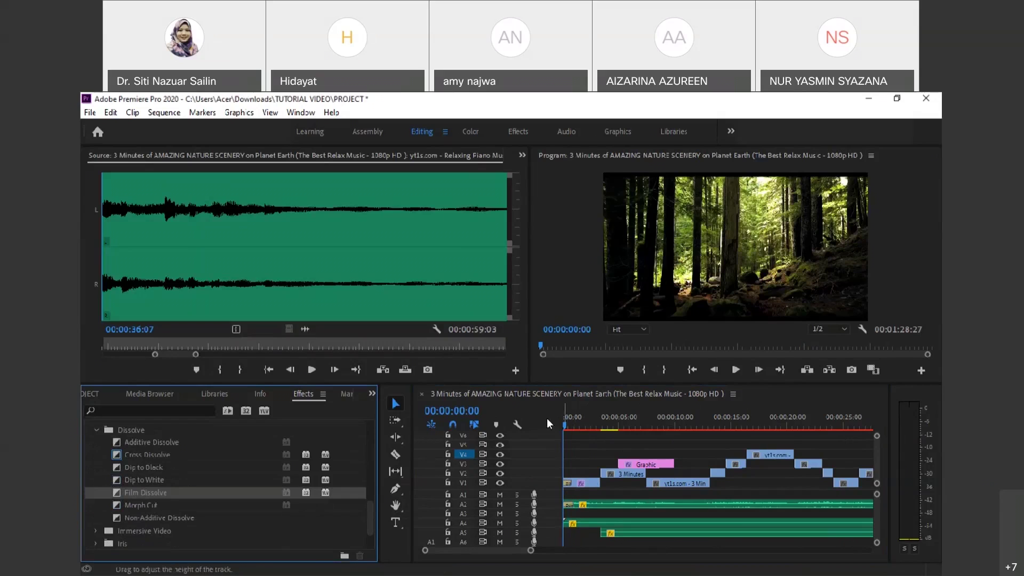
Play the sequence from its start to 00:00:06:25 to preview the opening Film Dissolve.
{"action": "left_click", "coordinate": [564, 422]}
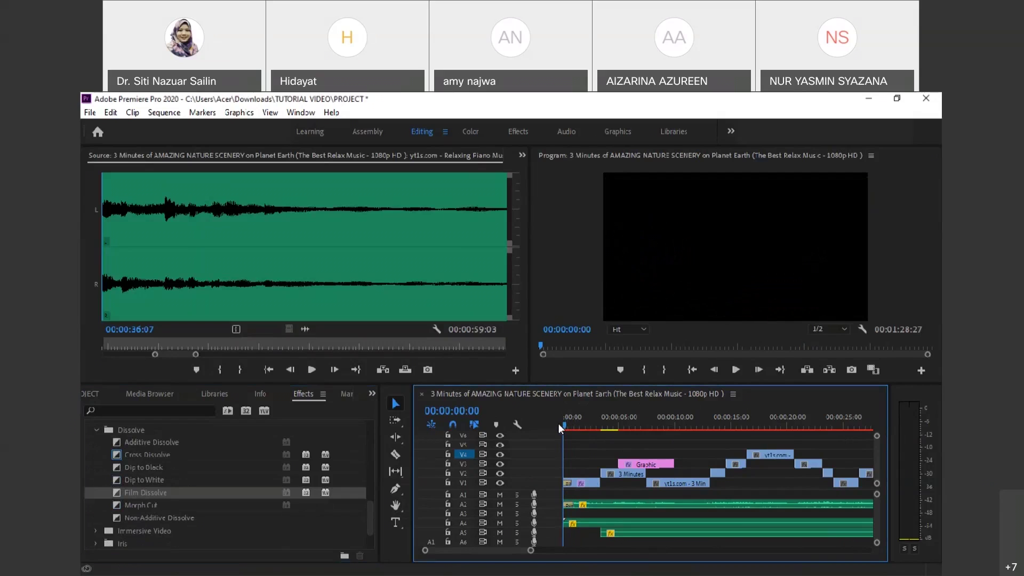
{"action": "key", "text": "space"}
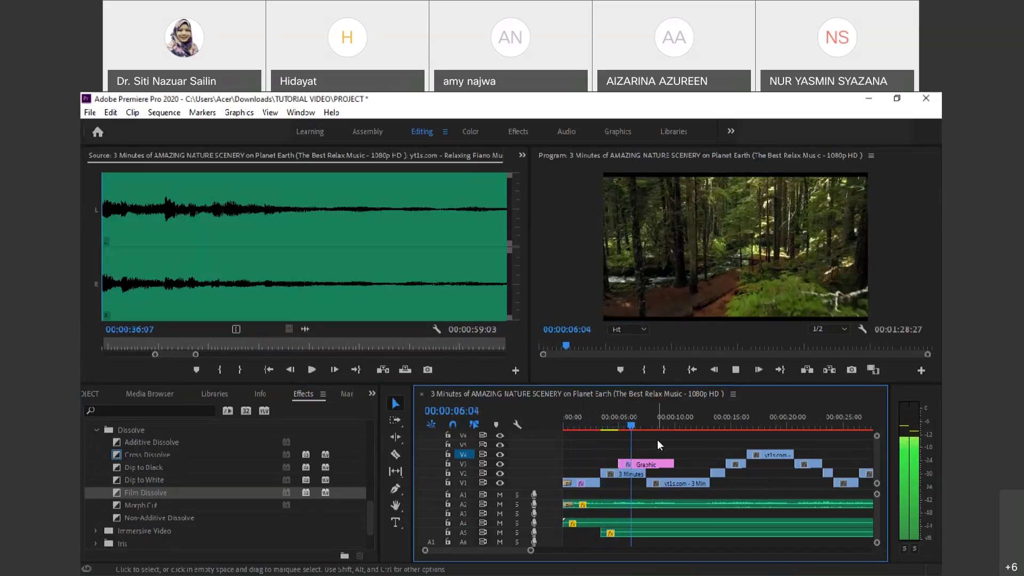
{"action": "key", "text": "space"}
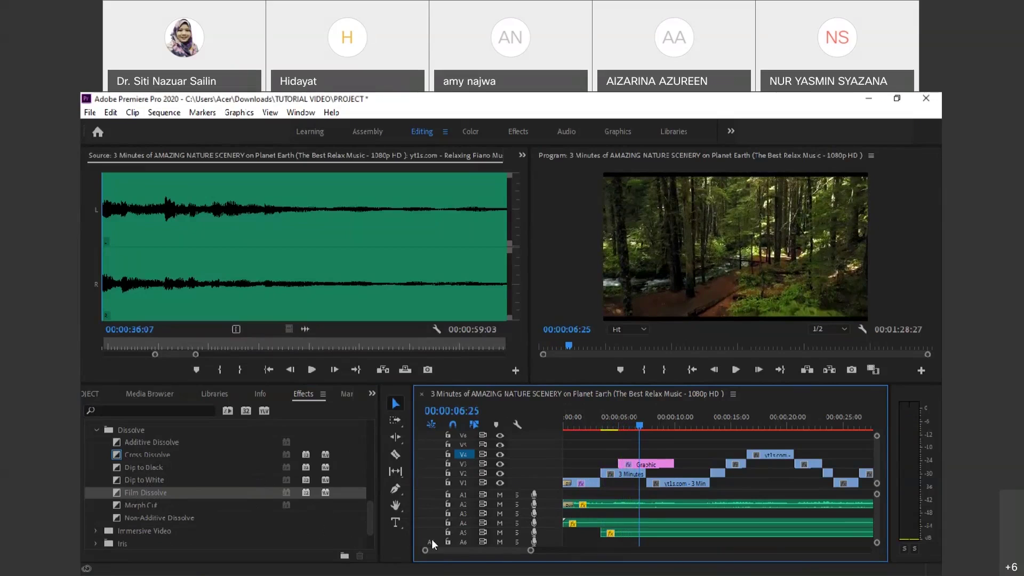
{"action": "left_click_drag", "start_coordinate": [441, 547], "coordinate": [419, 545]}
Collapse the Dissolve, Audio Transitions and Video Transitions groups in the Effects panel.
{"action": "scroll", "coordinate": [102, 444], "scroll_direction": "up", "scroll_amount": 1}
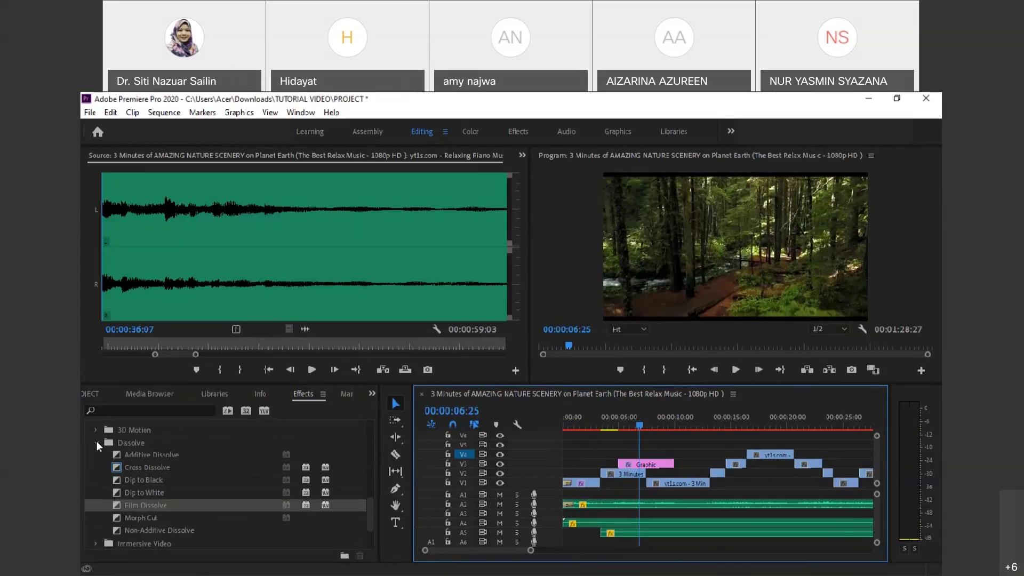
{"action": "left_click", "coordinate": [97, 443]}
{"action": "scroll", "coordinate": [134, 450], "scroll_direction": "up", "scroll_amount": 4}
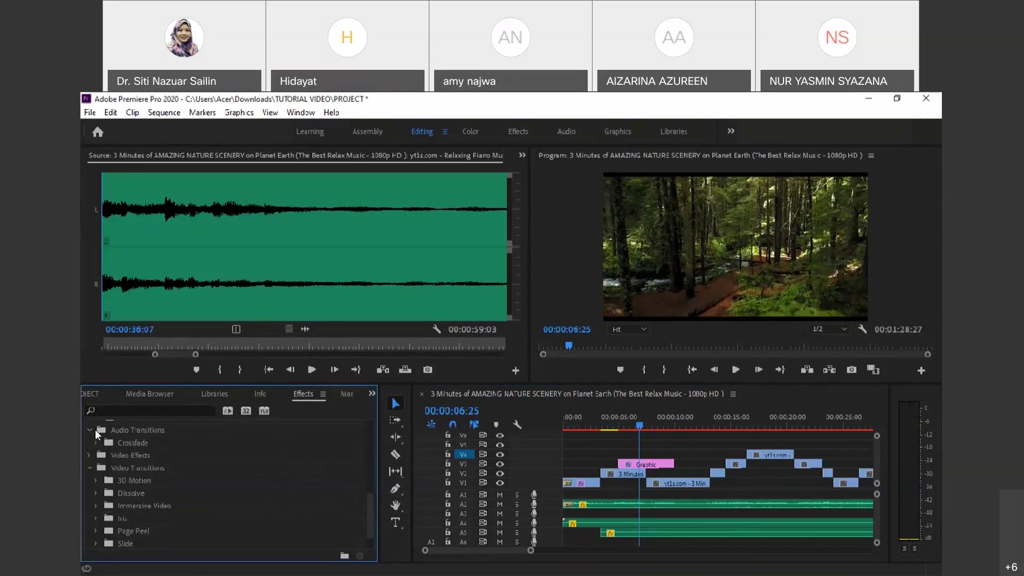
{"action": "left_click", "coordinate": [91, 429]}
{"action": "left_click", "coordinate": [89, 455]}
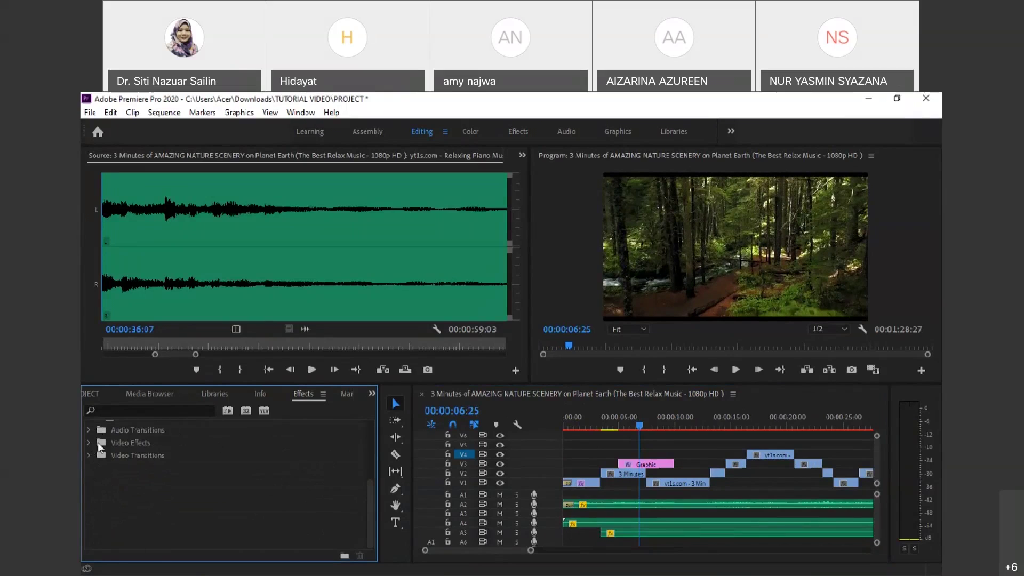
Show the Crossfade options under Audio Transitions again, and collapse both groups.
{"action": "left_click", "coordinate": [89, 430]}
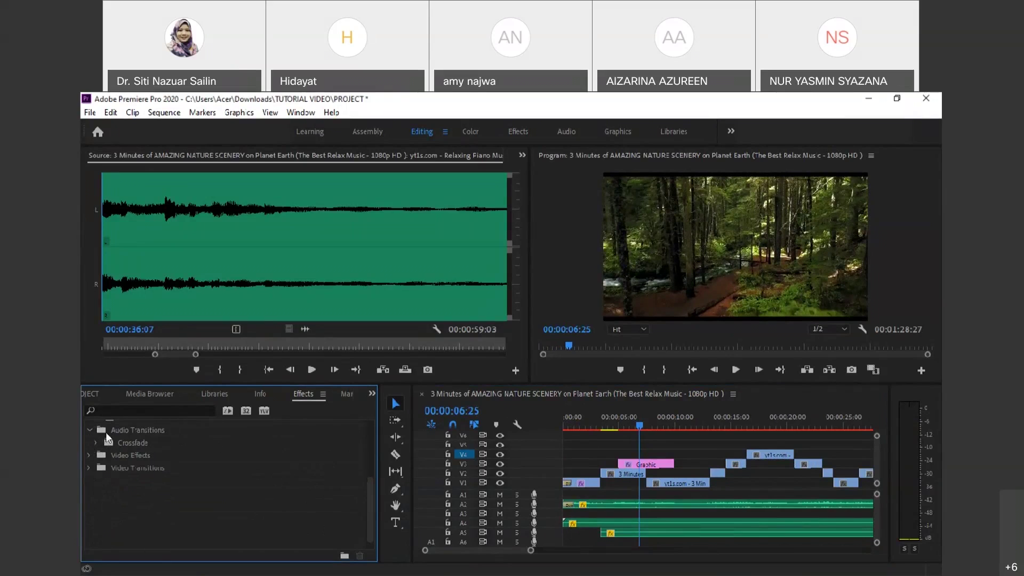
{"action": "left_click", "coordinate": [97, 441]}
{"action": "left_click", "coordinate": [97, 442]}
{"action": "left_click", "coordinate": [88, 430]}
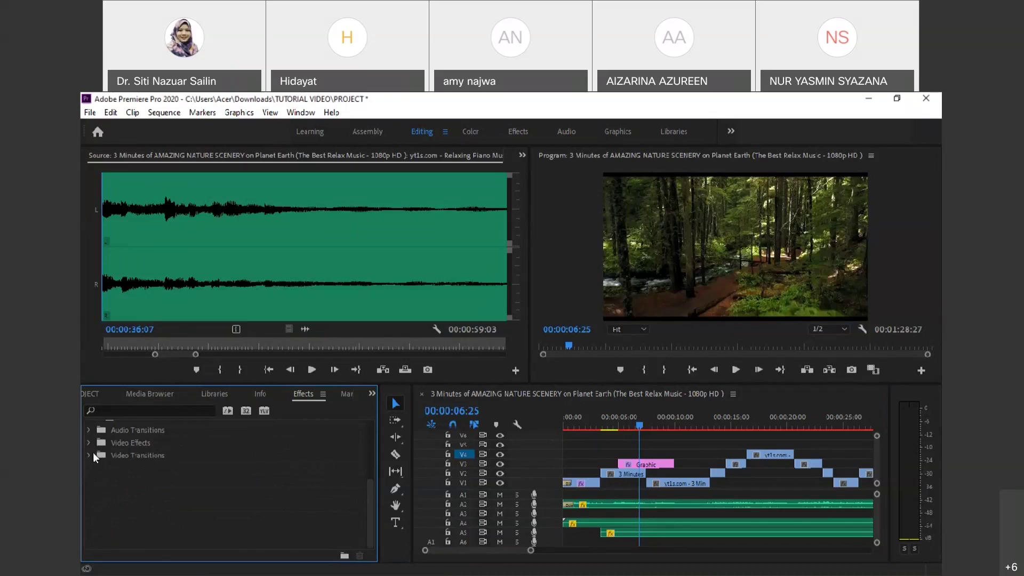
Apply the Cross Zoom video transition from the Zoom group to the beginning of the first V2 clip.
{"action": "left_click", "coordinate": [91, 455]}
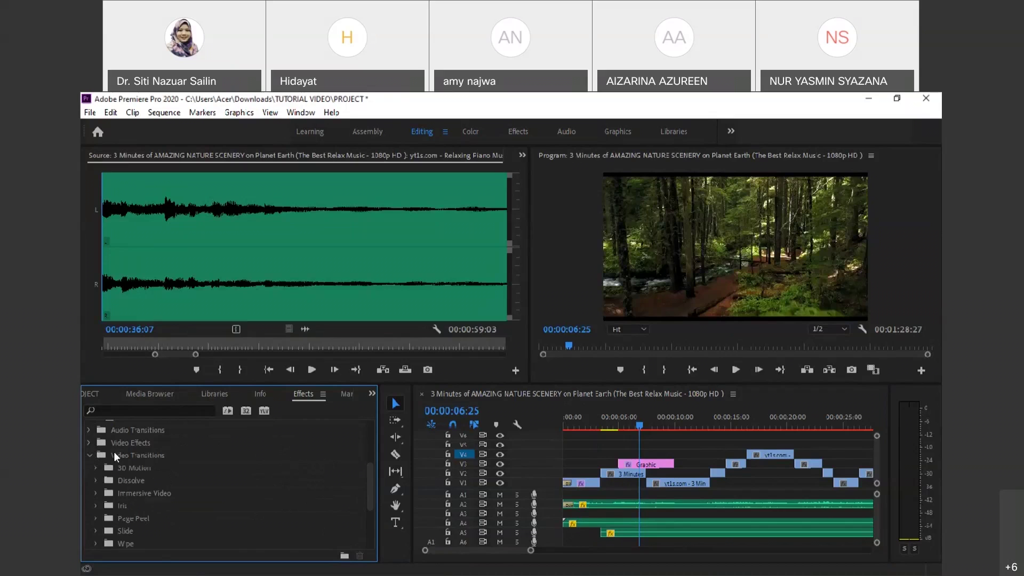
{"action": "scroll", "coordinate": [130, 462], "scroll_direction": "up", "scroll_amount": 1}
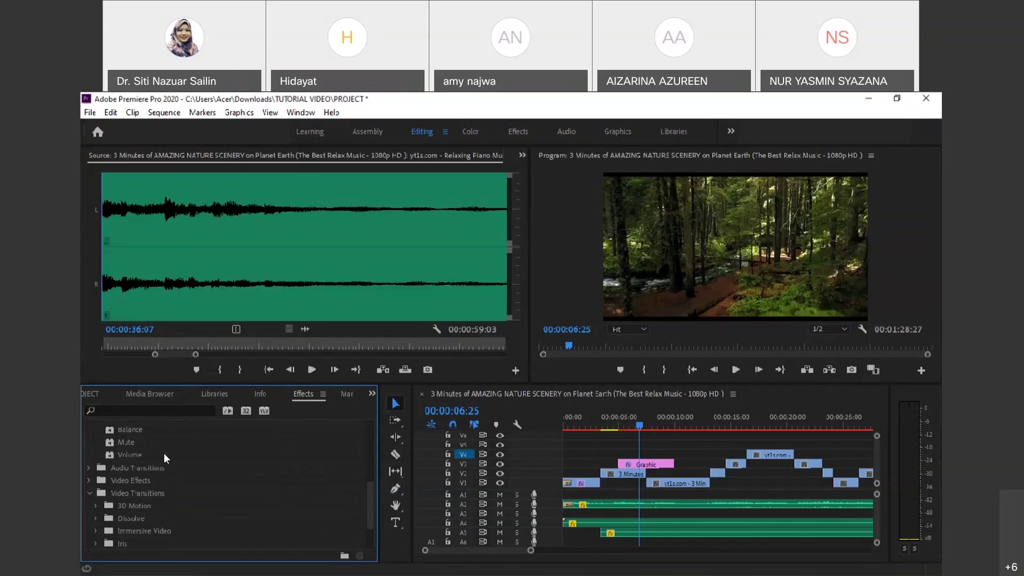
{"action": "scroll", "coordinate": [167, 480], "scroll_direction": "down", "scroll_amount": 1}
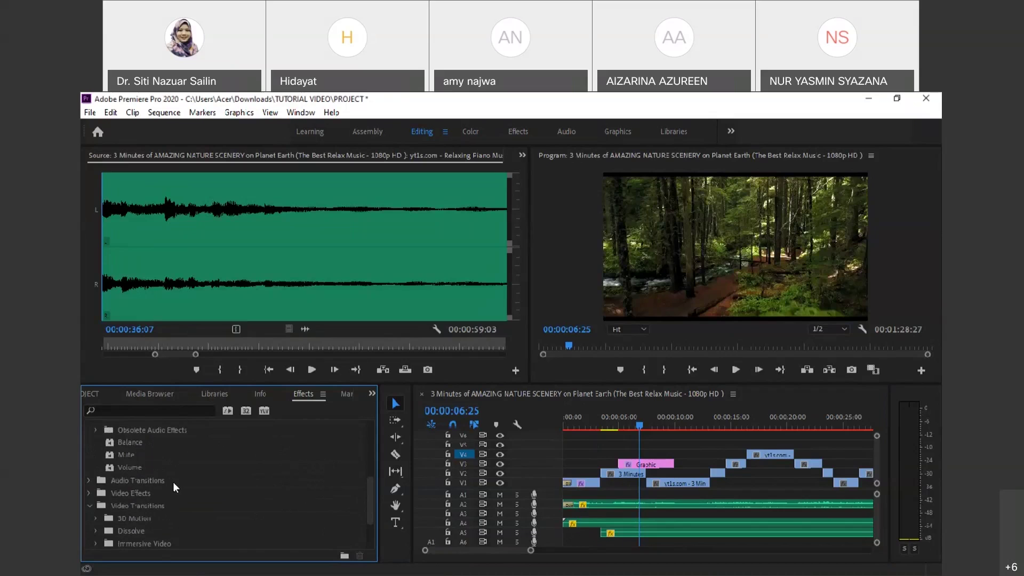
{"action": "scroll", "coordinate": [160, 515], "scroll_direction": "up", "scroll_amount": 1}
{"action": "scroll", "coordinate": [118, 501], "scroll_direction": "down", "scroll_amount": 2}
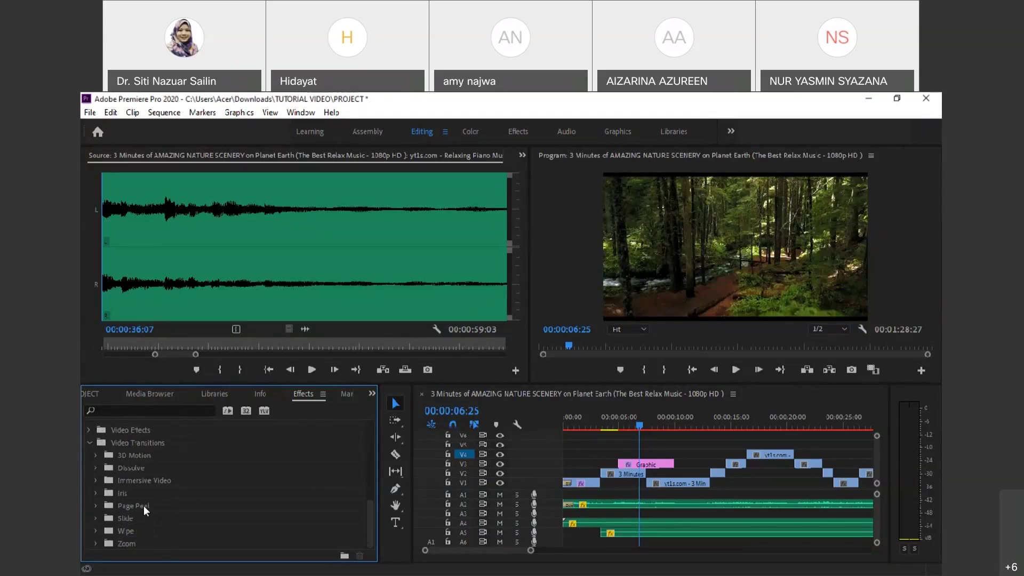
{"action": "left_click", "coordinate": [96, 543]}
{"action": "left_click_drag", "start_coordinate": [135, 541], "coordinate": [606, 473]}
Play the sequence from just before the first V2 clip to 00:00:10:03 to preview the Cross Zoom.
{"action": "left_click", "coordinate": [590, 421]}
{"action": "key", "text": "space"}
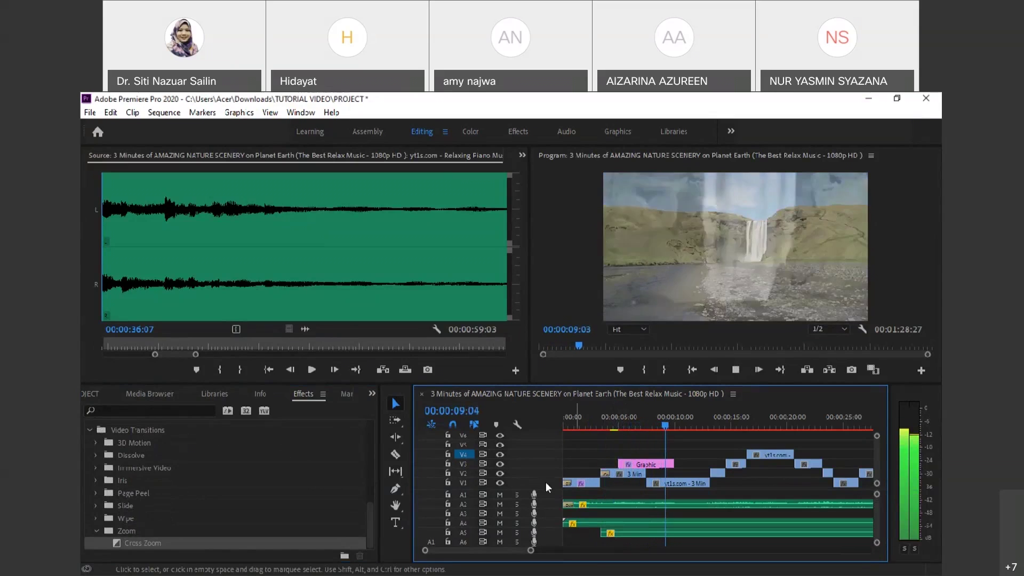
{"action": "key", "text": "space"}
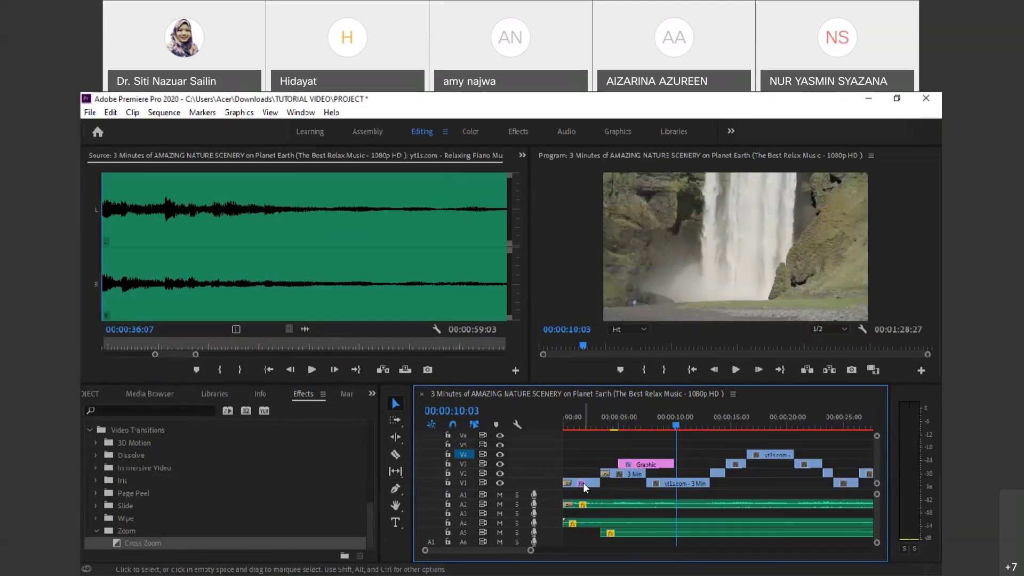
Inspect the opening V1, V2 and graphic clips, and play the sequence from 00:00:04:18 to 00:00:08:00.
{"action": "left_click", "coordinate": [584, 419]}
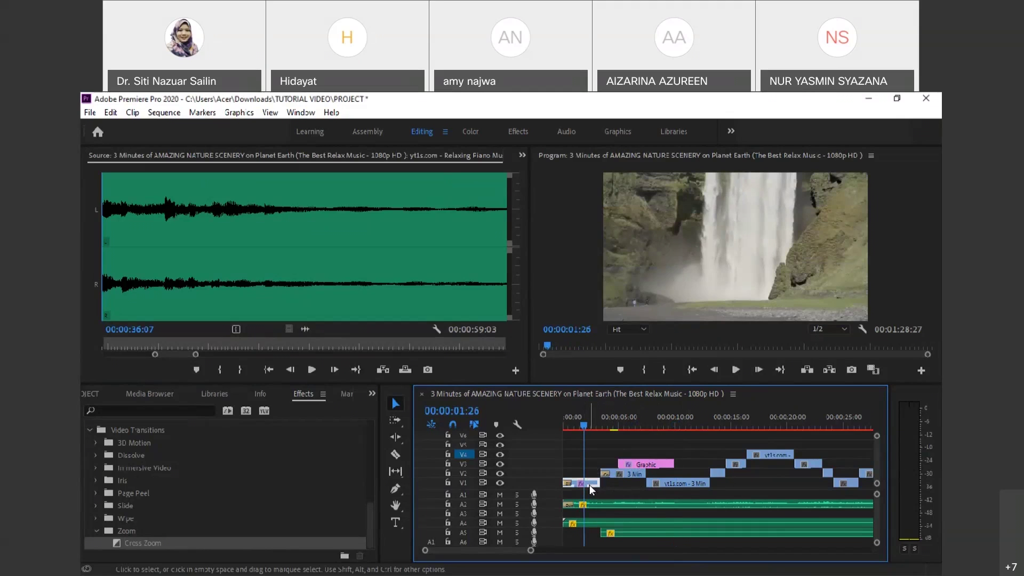
{"action": "left_click", "coordinate": [611, 420]}
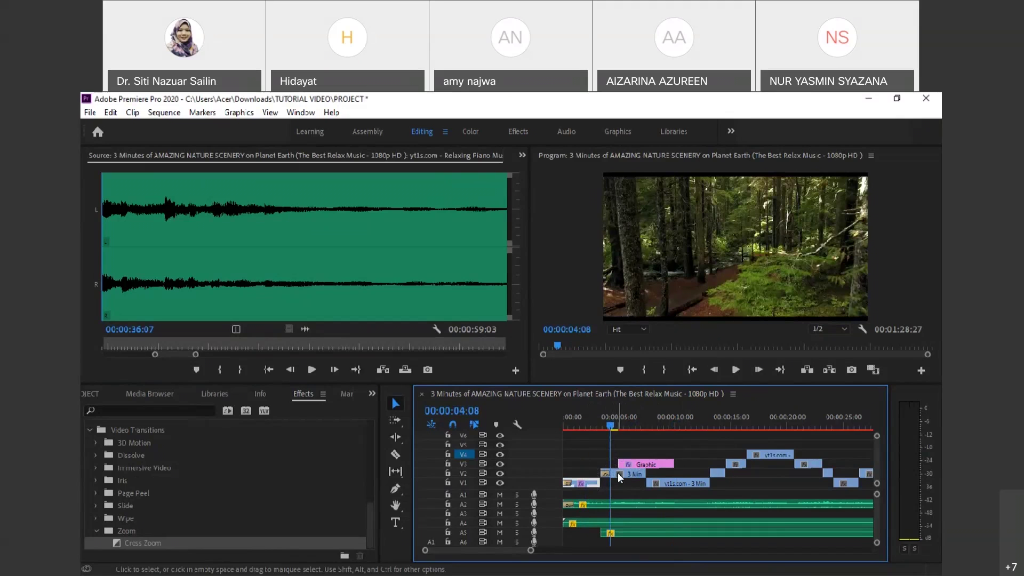
{"action": "mouse_move", "coordinate": [617, 472]}
{"action": "left_mouse_down"}
{"action": "mouse_move", "coordinate": [619, 483]}
{"action": "mouse_move", "coordinate": [620, 472]}
{"action": "left_mouse_up"}
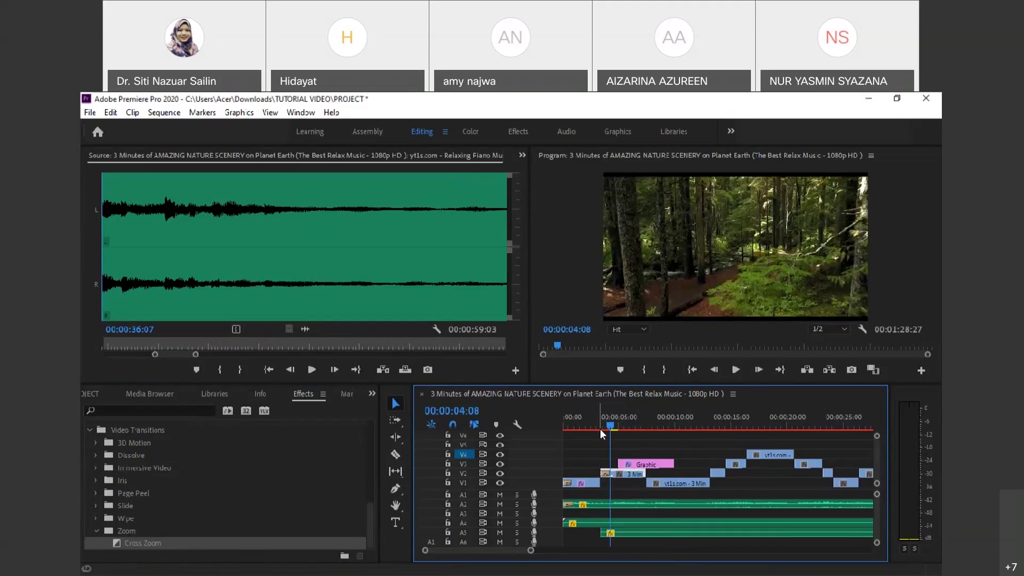
{"action": "left_click", "coordinate": [638, 414]}
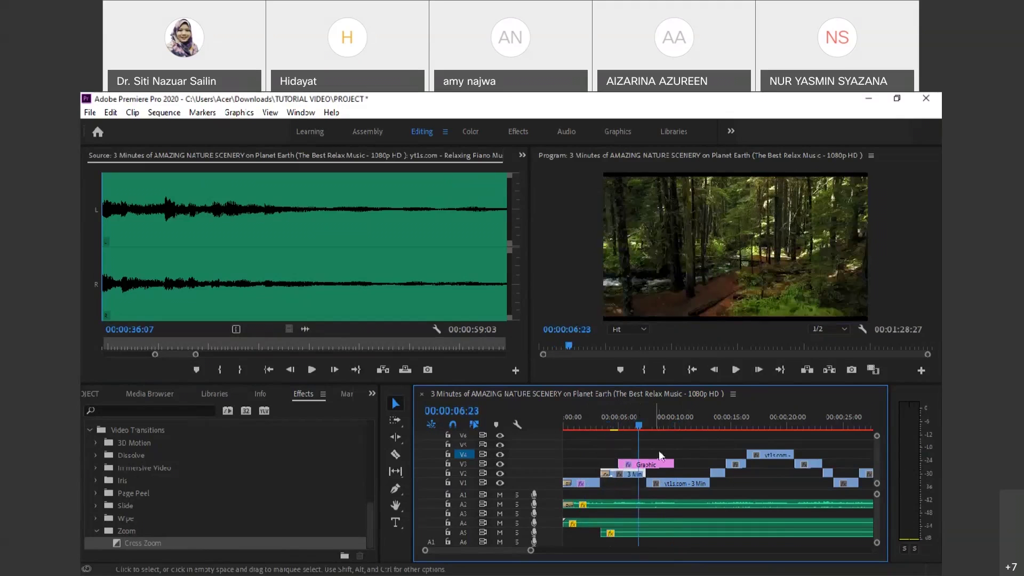
{"action": "left_click", "coordinate": [651, 462]}
{"action": "left_click_drag", "start_coordinate": [639, 424], "coordinate": [616, 421]}
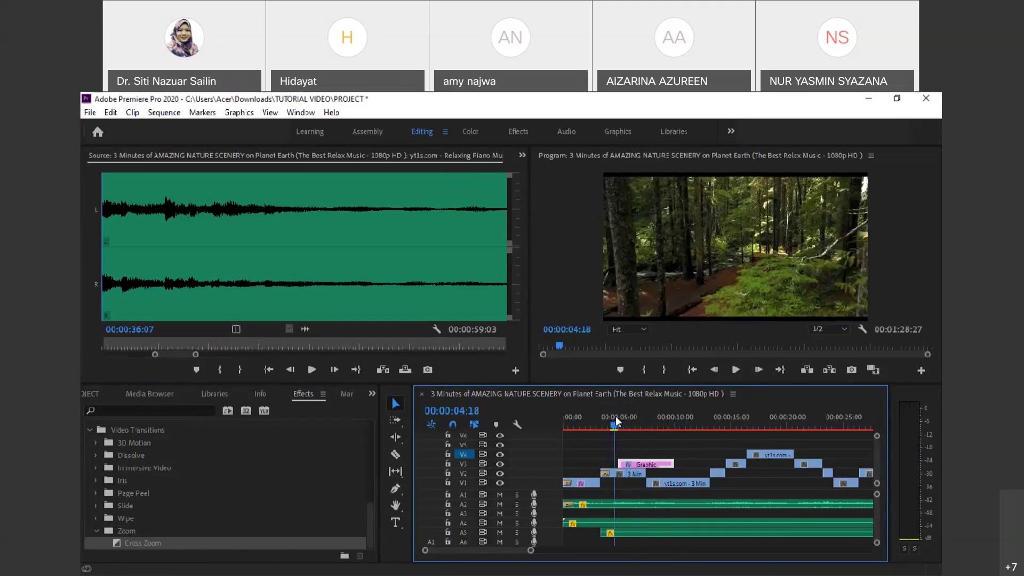
{"action": "key", "text": "space"}
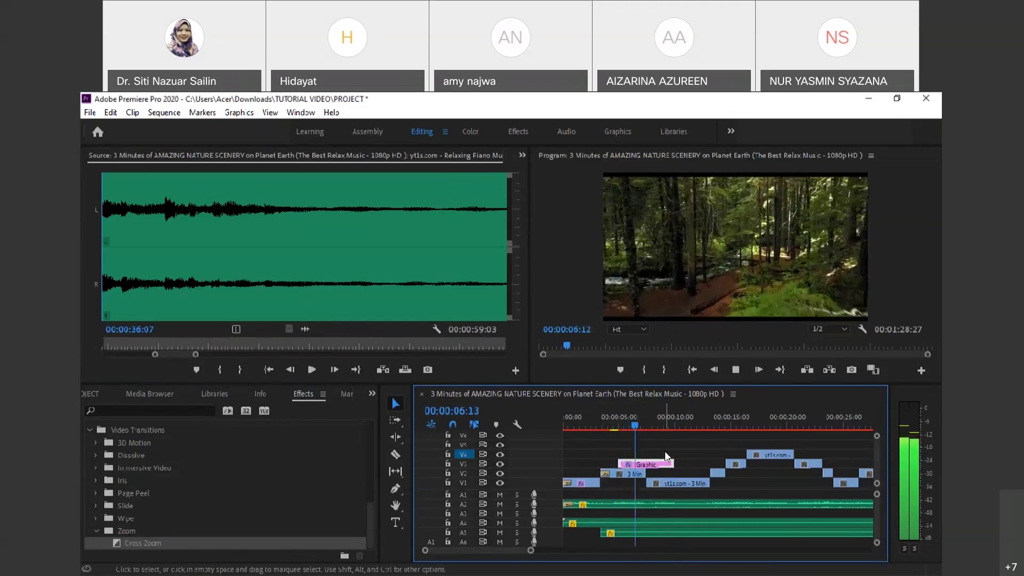
{"action": "key", "text": "space"}
Play the black title section from about 00:00:59 to 00:01:01:09 and look over the sequence's closing clips.
{"action": "left_click_drag", "start_coordinate": [533, 549], "coordinate": [593, 550]}
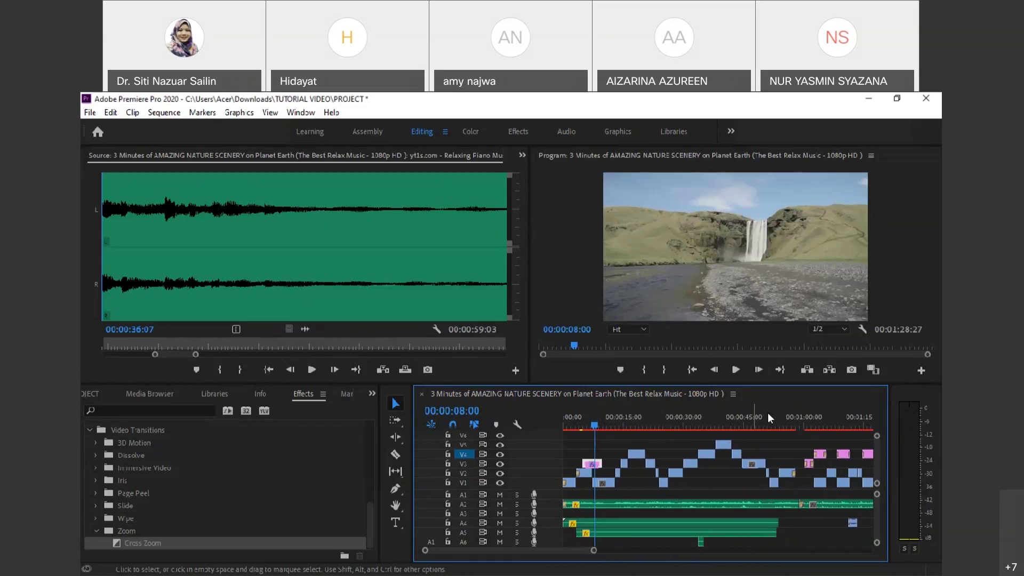
{"action": "left_click", "coordinate": [800, 419]}
{"action": "key", "text": "space"}
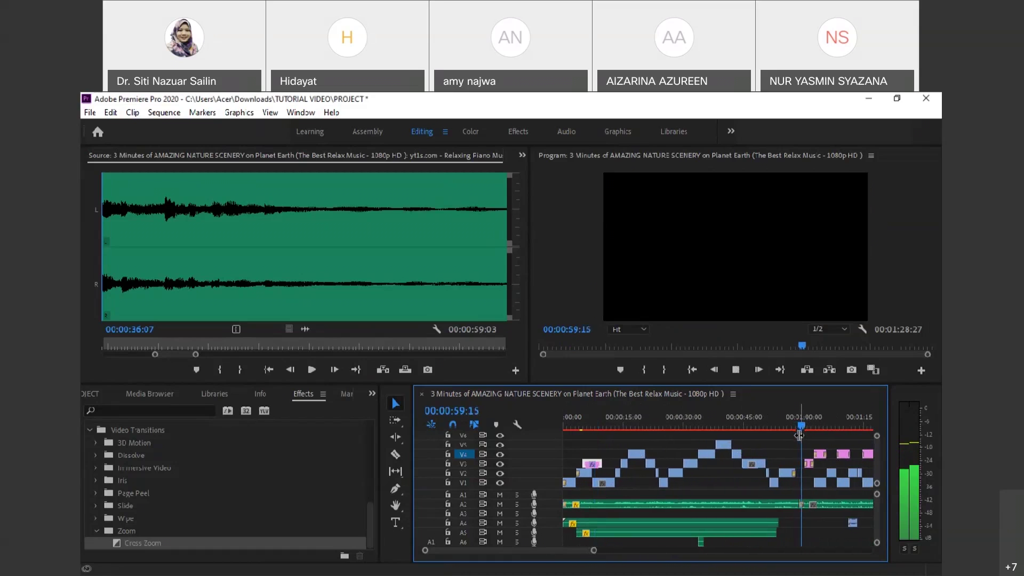
{"action": "key", "text": "space"}
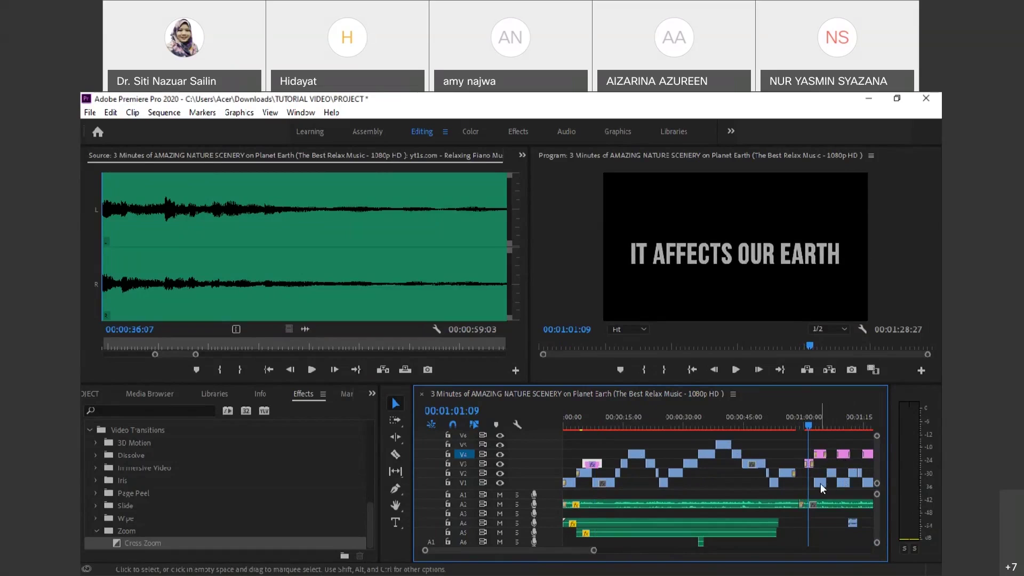
{"action": "left_click", "coordinate": [847, 503]}
{"action": "scroll", "coordinate": [826, 516], "scroll_direction": "down", "scroll_amount": 3}
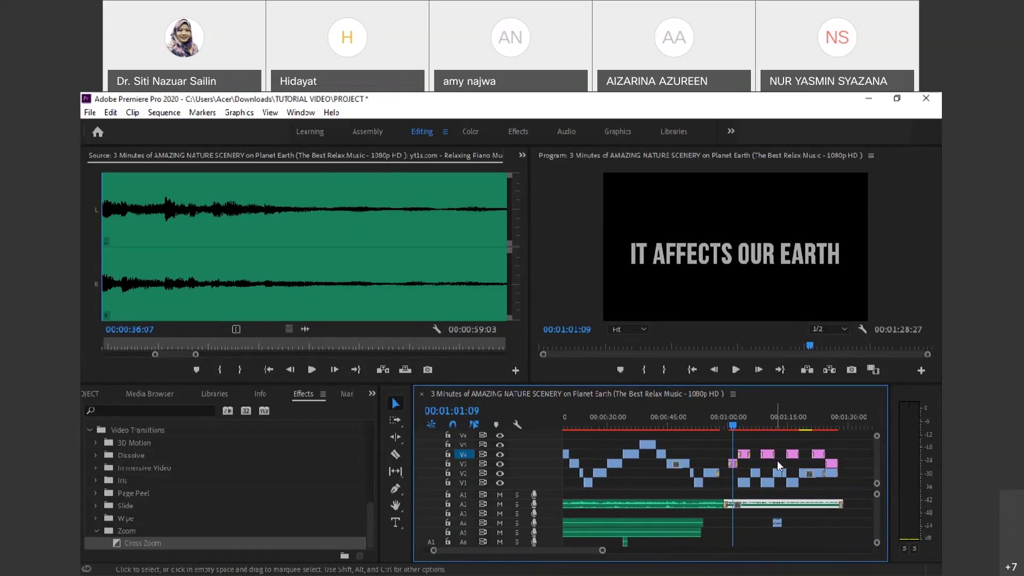
{"action": "scroll", "coordinate": [778, 463], "scroll_direction": "up", "scroll_amount": 3}
Place the playhead at 00:00:14:00, and show the Source monitor in the Graphics workspace.
{"action": "left_click", "coordinate": [619, 419]}
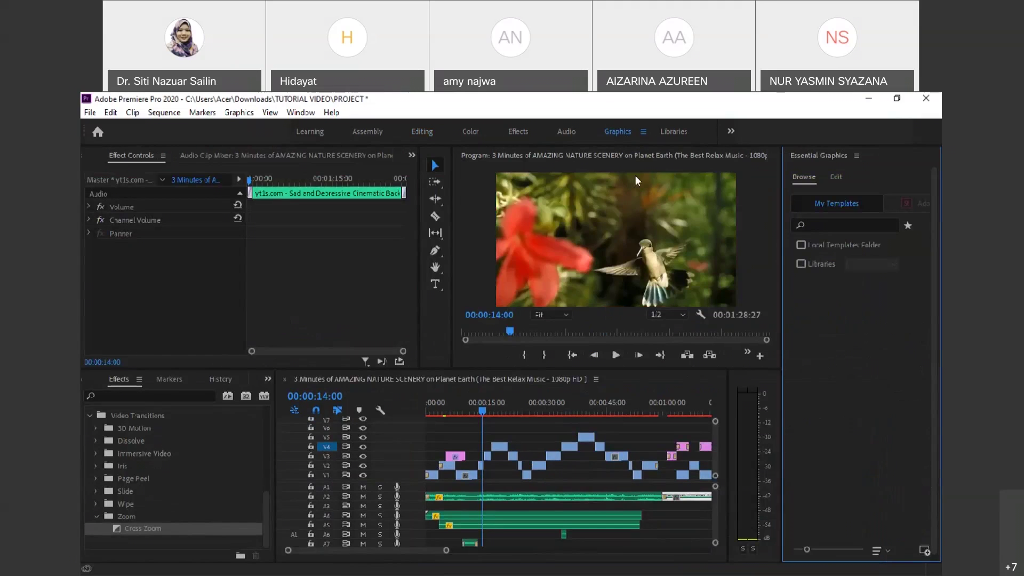
{"action": "left_click", "coordinate": [411, 155]}
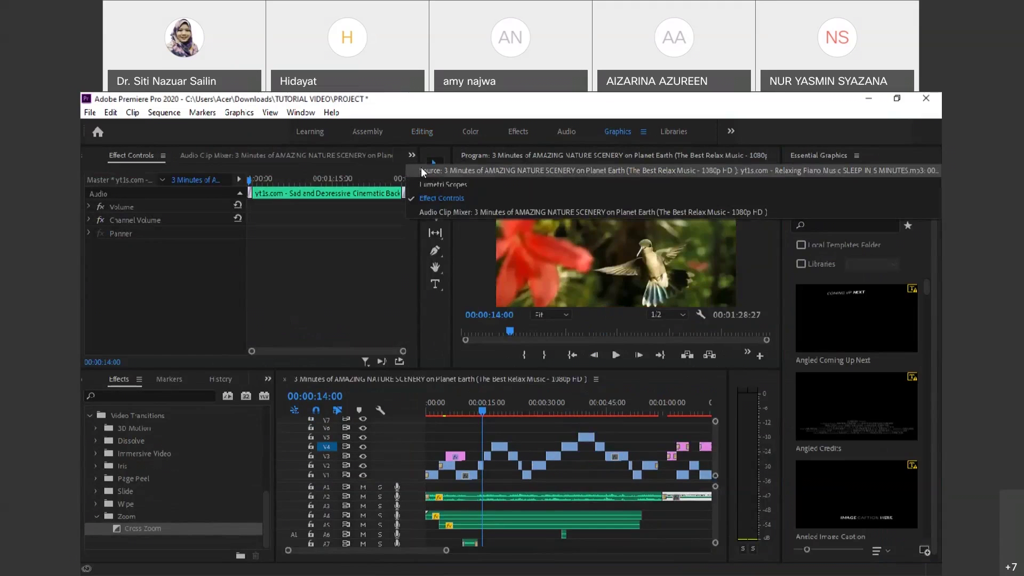
{"action": "left_click", "coordinate": [423, 171]}
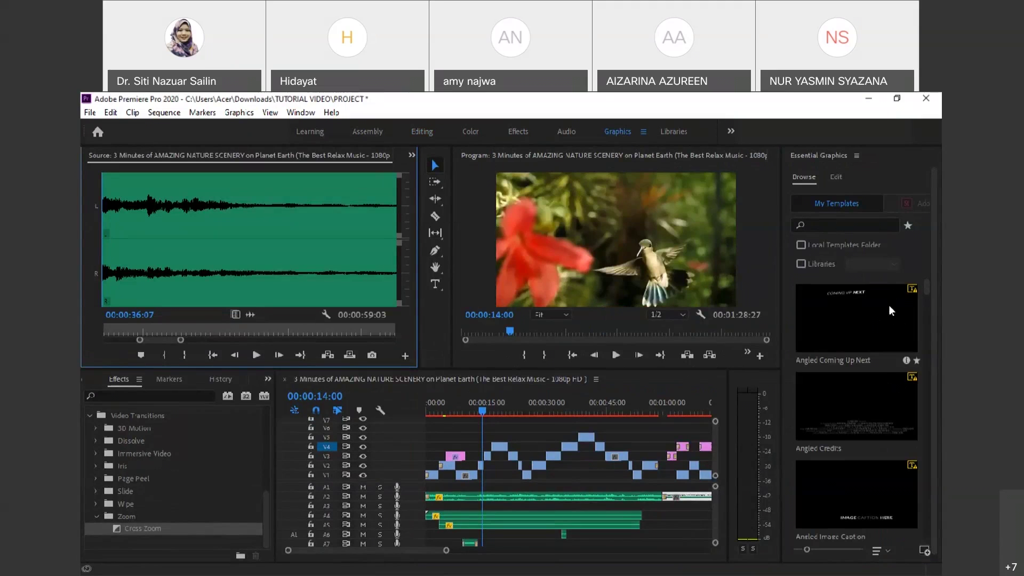
Browse the Essential Graphics templates and place the Basic Title on V5 above the V4 clip near 00:00:16.
{"action": "scroll", "coordinate": [888, 308], "scroll_direction": "down", "scroll_amount": 3}
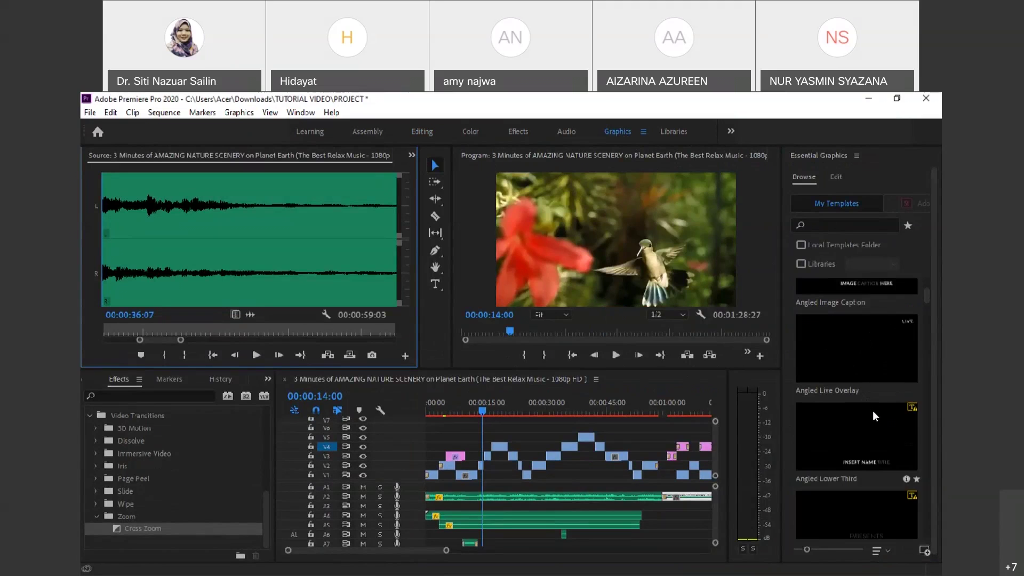
{"action": "scroll", "coordinate": [873, 410], "scroll_direction": "down", "scroll_amount": 3}
{"action": "scroll", "coordinate": [885, 420], "scroll_direction": "down", "scroll_amount": 3}
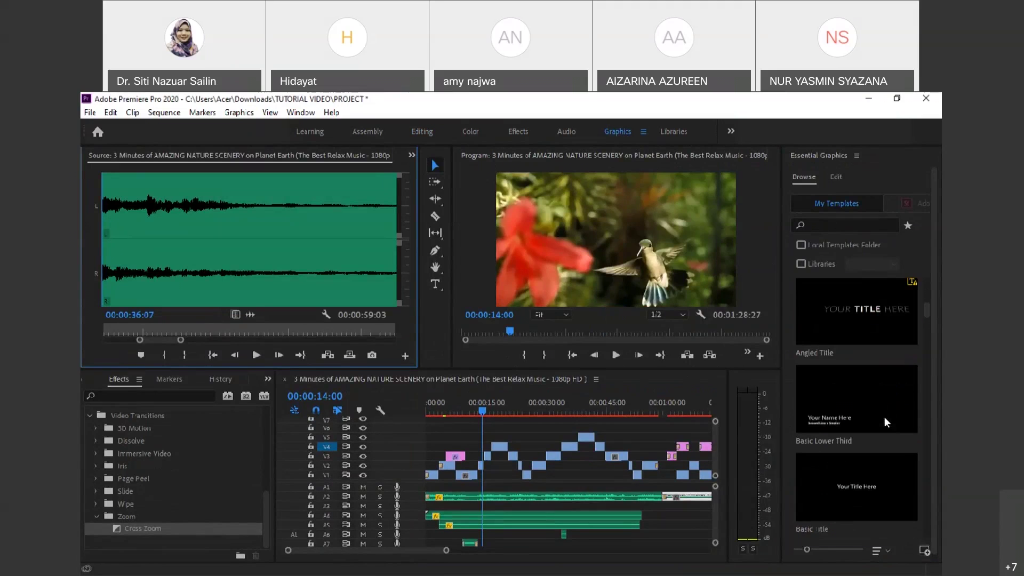
{"action": "scroll", "coordinate": [885, 417], "scroll_direction": "down", "scroll_amount": 4}
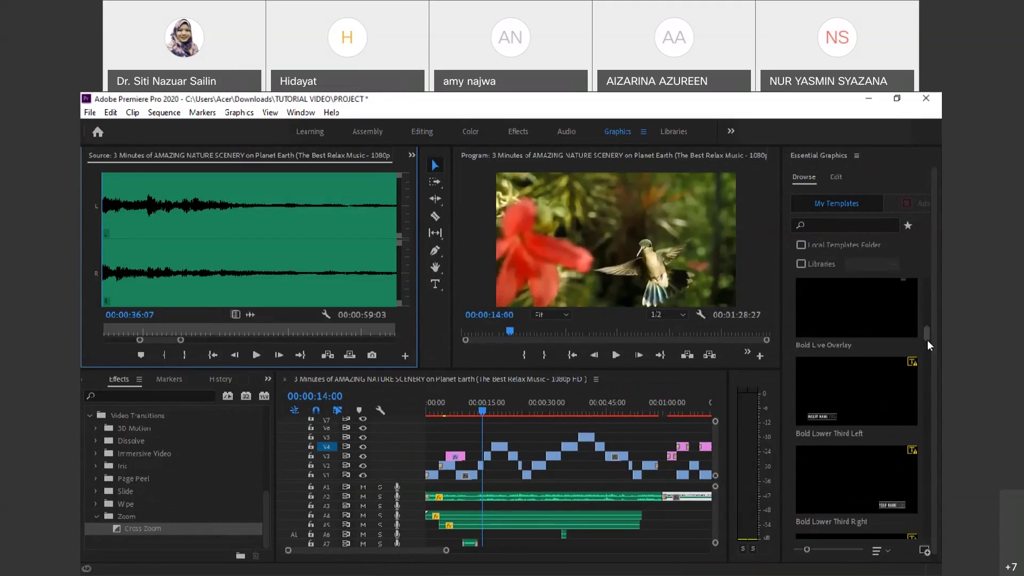
{"action": "left_click_drag", "start_coordinate": [927, 341], "coordinate": [923, 271]}
{"action": "scroll", "coordinate": [882, 391], "scroll_direction": "down", "scroll_amount": 2}
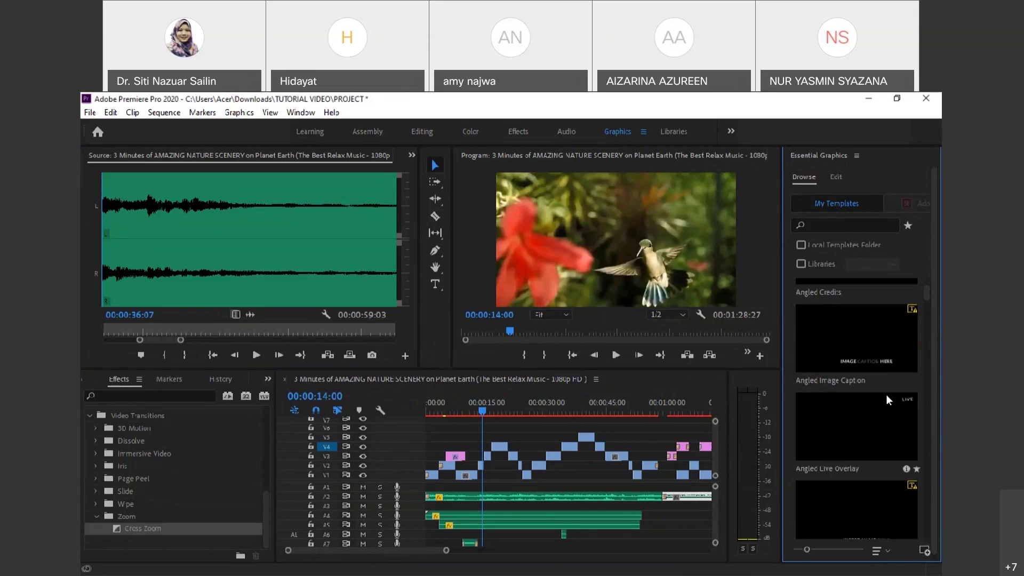
{"action": "scroll", "coordinate": [879, 411], "scroll_direction": "down", "scroll_amount": 5}
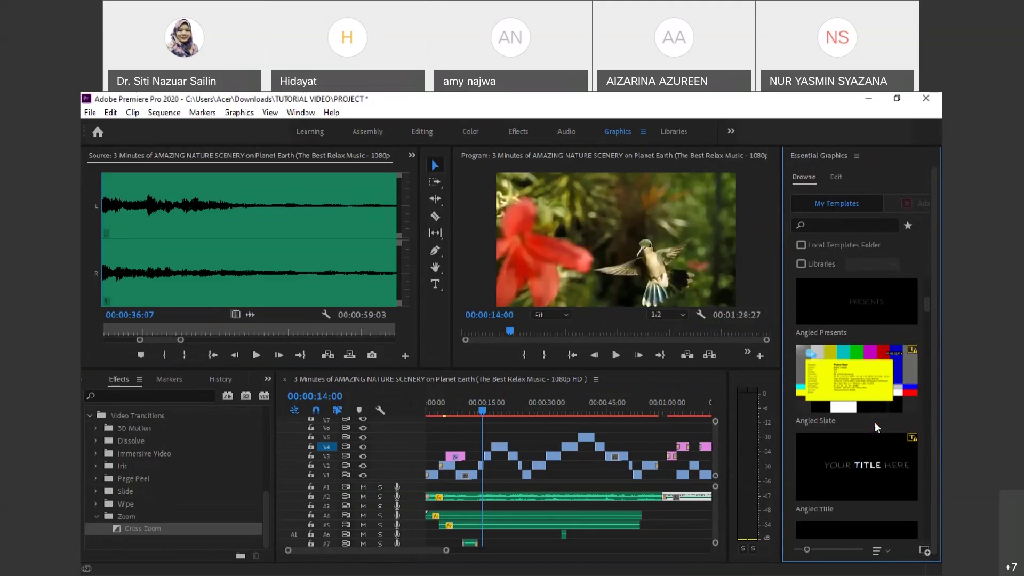
{"action": "scroll", "coordinate": [874, 422], "scroll_direction": "up", "scroll_amount": 1}
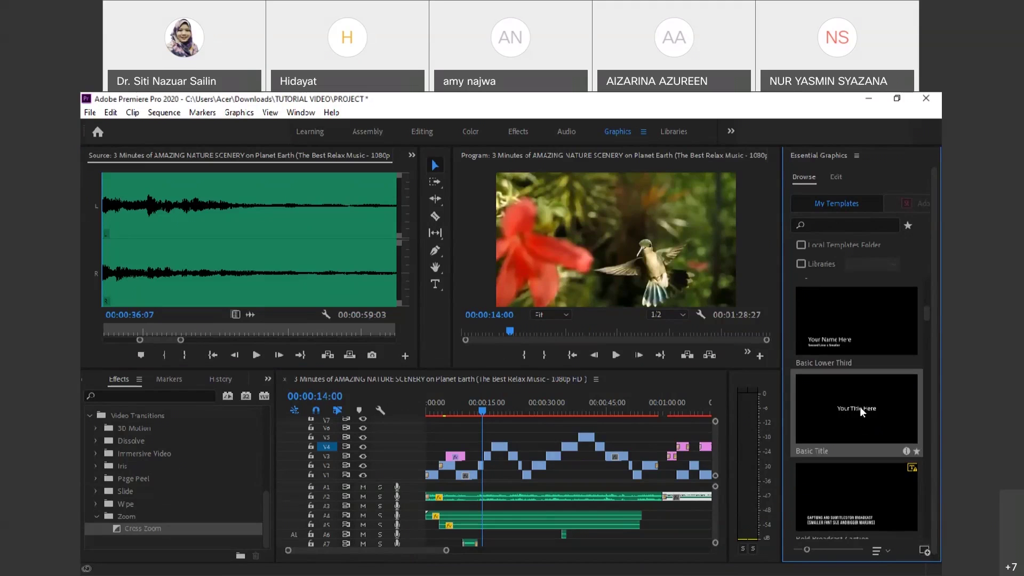
{"action": "left_click_drag", "start_coordinate": [842, 406], "coordinate": [494, 437]}
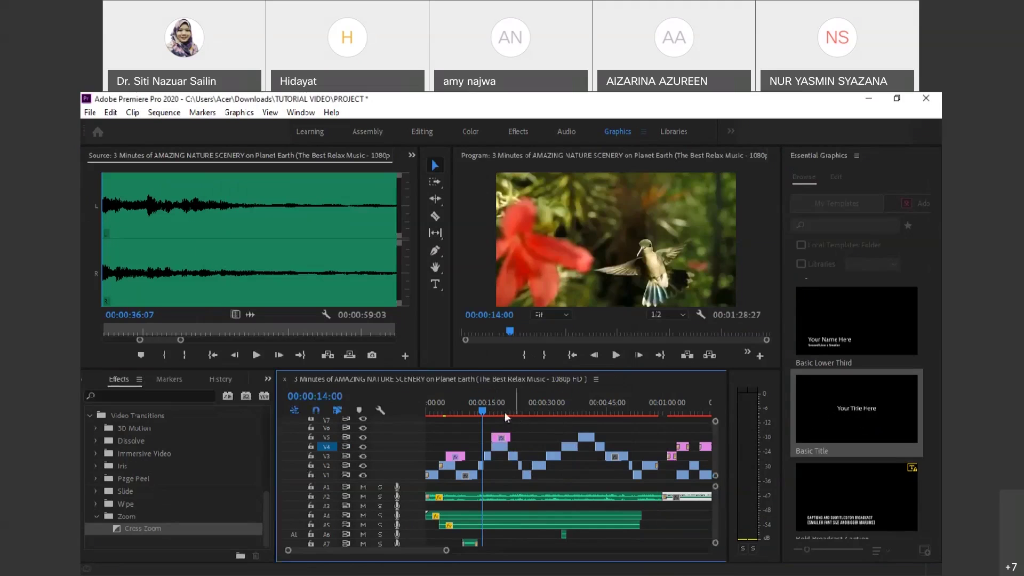
Play up to 00:00:17:29 over the new title and replace its placeholder text with TUTORIAL.
{"action": "left_click_drag", "start_coordinate": [446, 553], "coordinate": [416, 543]}
{"action": "scroll", "coordinate": [572, 484], "scroll_direction": "down", "scroll_amount": 3}
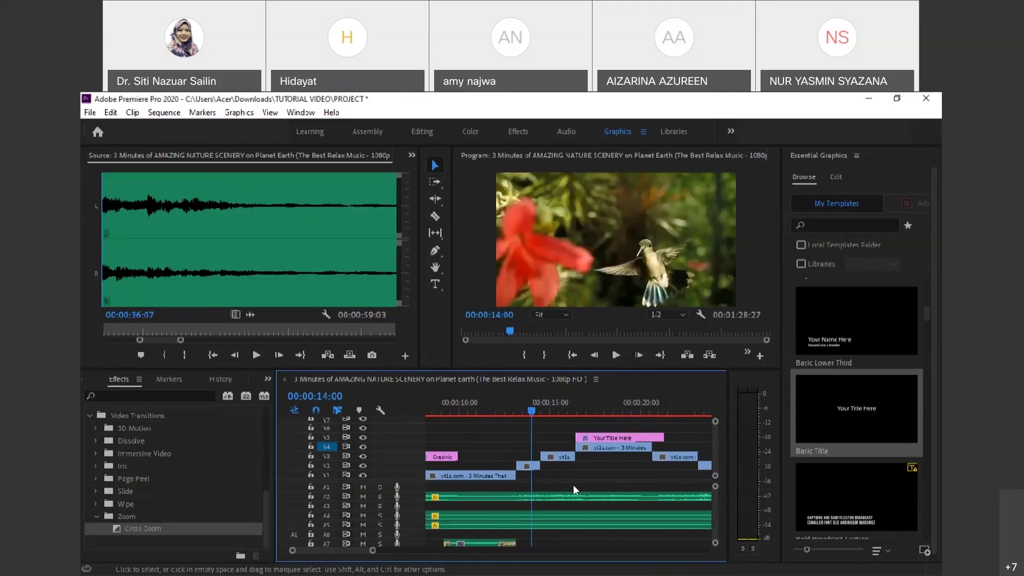
{"action": "left_click", "coordinate": [504, 399]}
{"action": "key", "text": "space"}
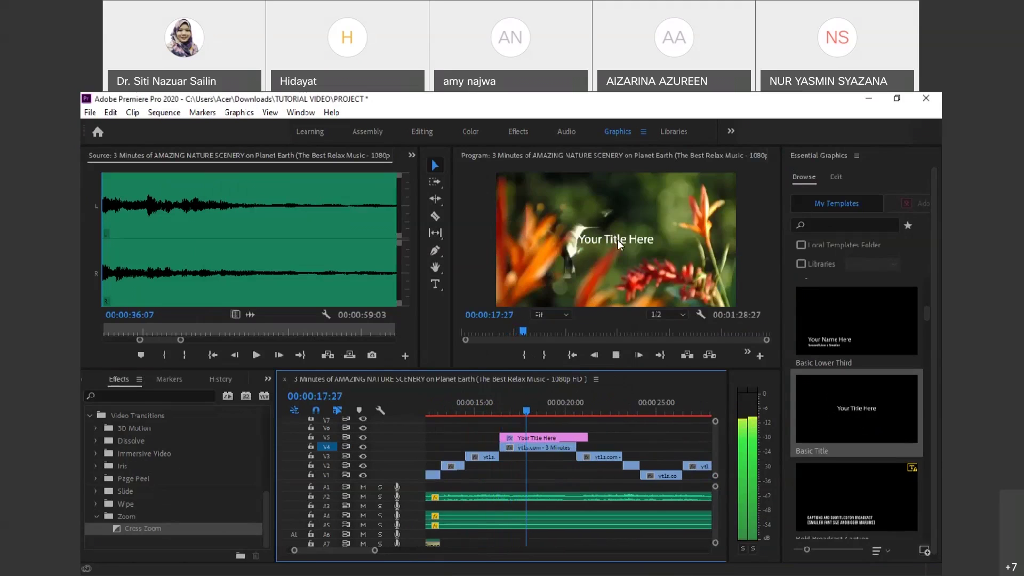
{"action": "key", "text": "space"}
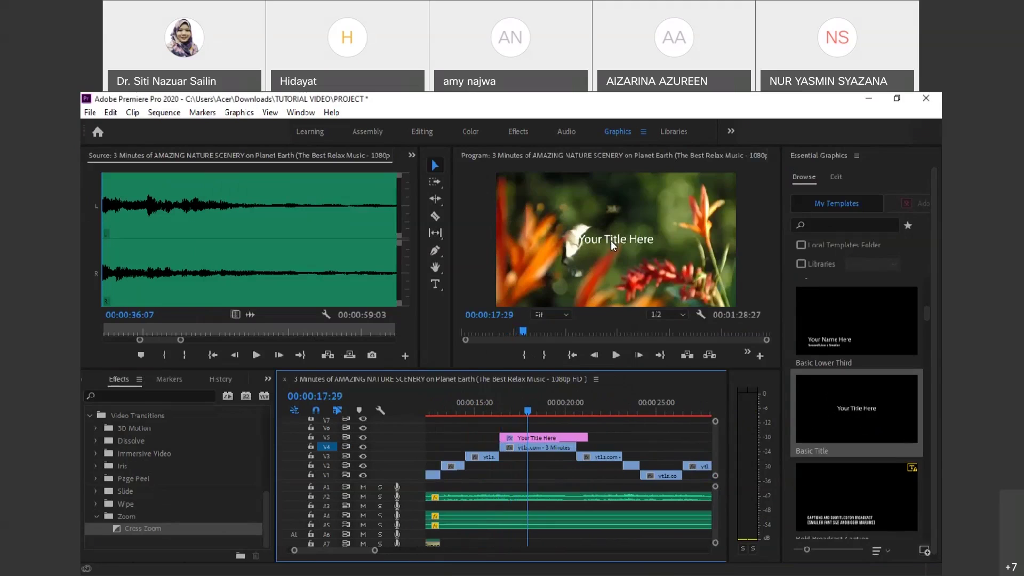
{"action": "double_click", "coordinate": [612, 241]}
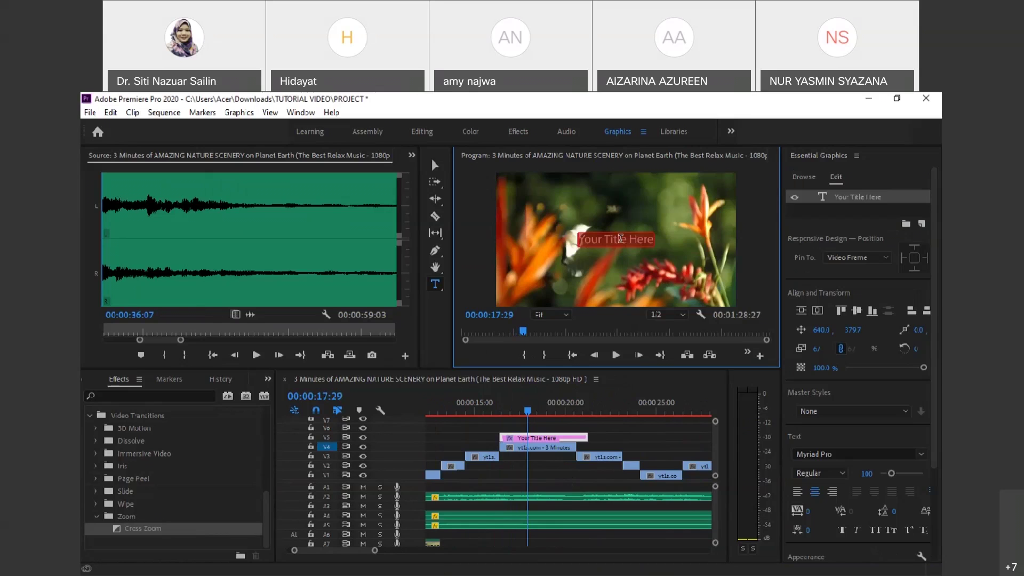
{"action": "type", "text": "TUTORIAL"}
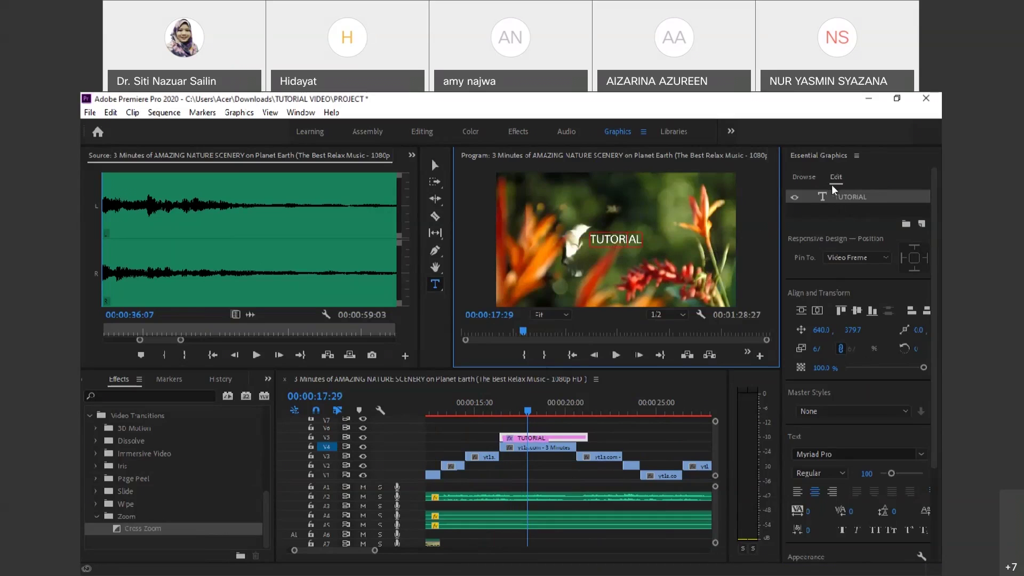
Apply Faux Bold to the TUTORIAL title text.
{"action": "scroll", "coordinate": [855, 363], "scroll_direction": "down", "scroll_amount": 4}
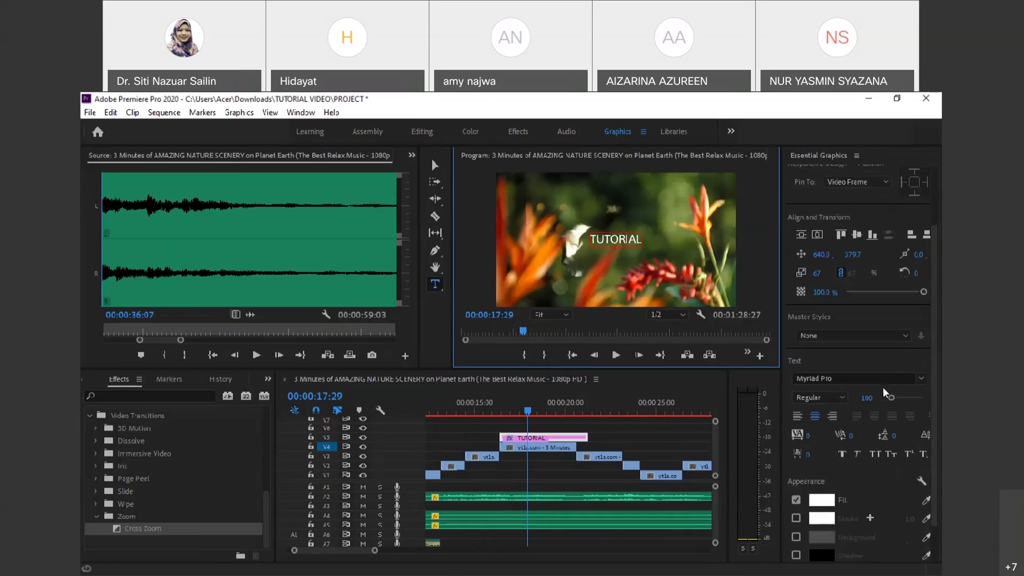
{"action": "scroll", "coordinate": [839, 401], "scroll_direction": "down", "scroll_amount": 1}
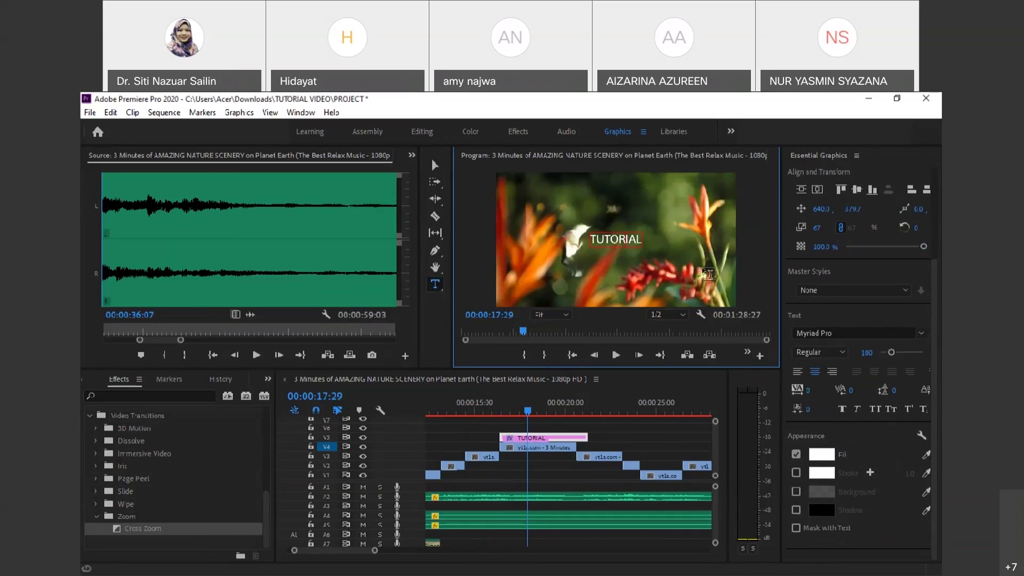
{"action": "double_click", "coordinate": [625, 240]}
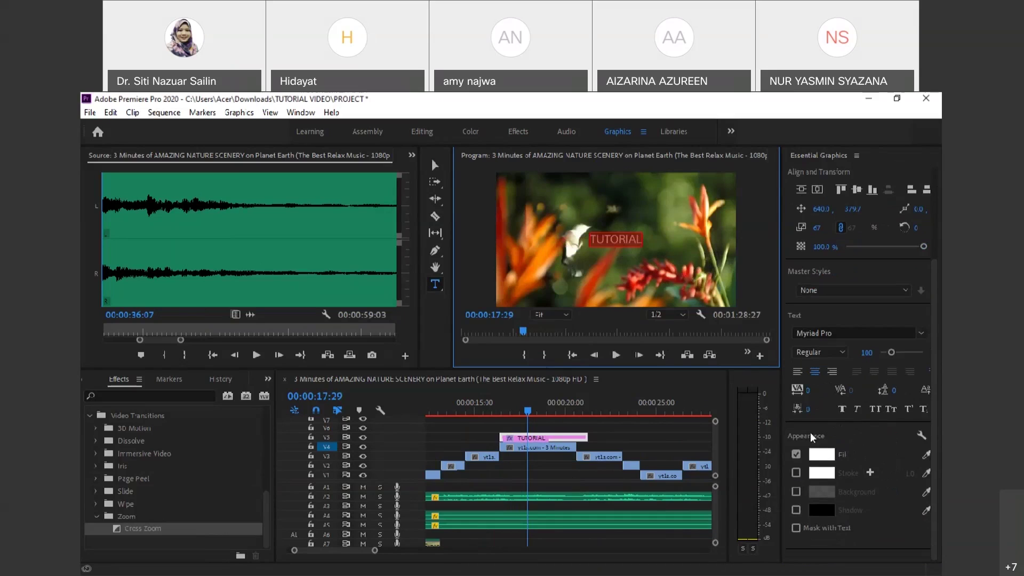
{"action": "left_click", "coordinate": [843, 410]}
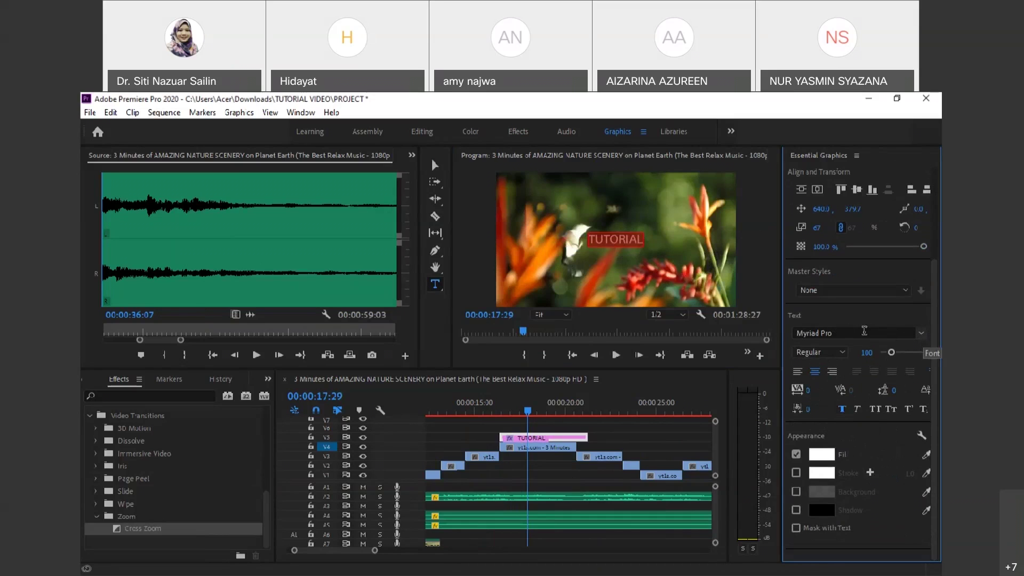
Set the font of the TUTORIAL title to Riffic Free.
{"action": "left_click", "coordinate": [922, 333]}
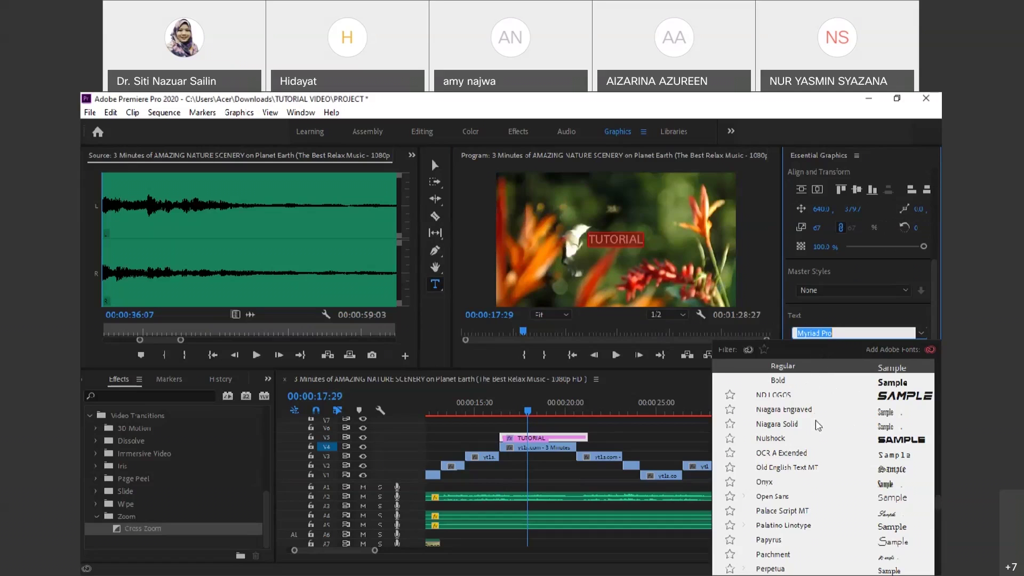
{"action": "scroll", "coordinate": [819, 426], "scroll_direction": "down", "scroll_amount": 3}
{"action": "scroll", "coordinate": [861, 475], "scroll_direction": "down", "scroll_amount": 3}
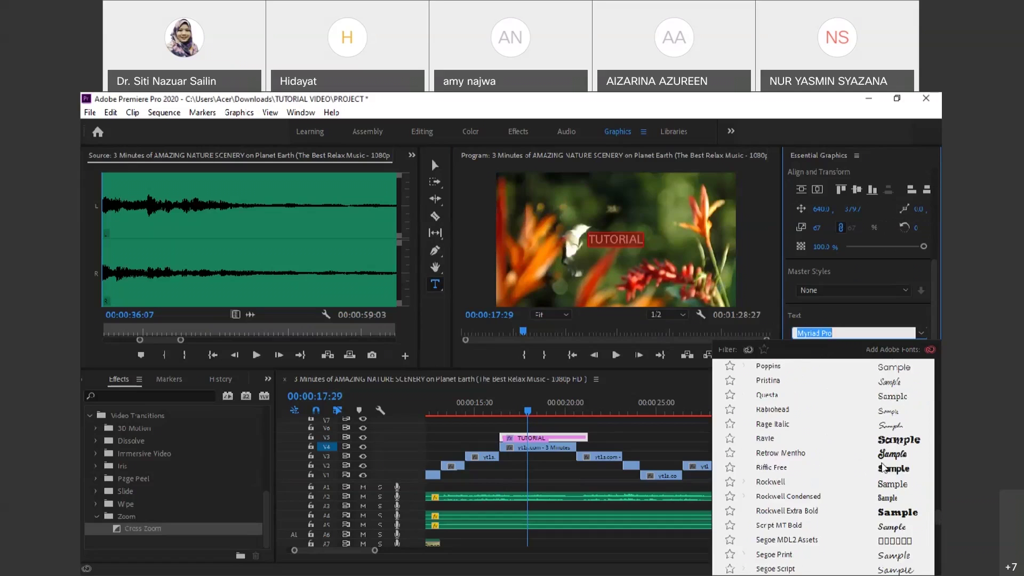
{"action": "left_click", "coordinate": [885, 468]}
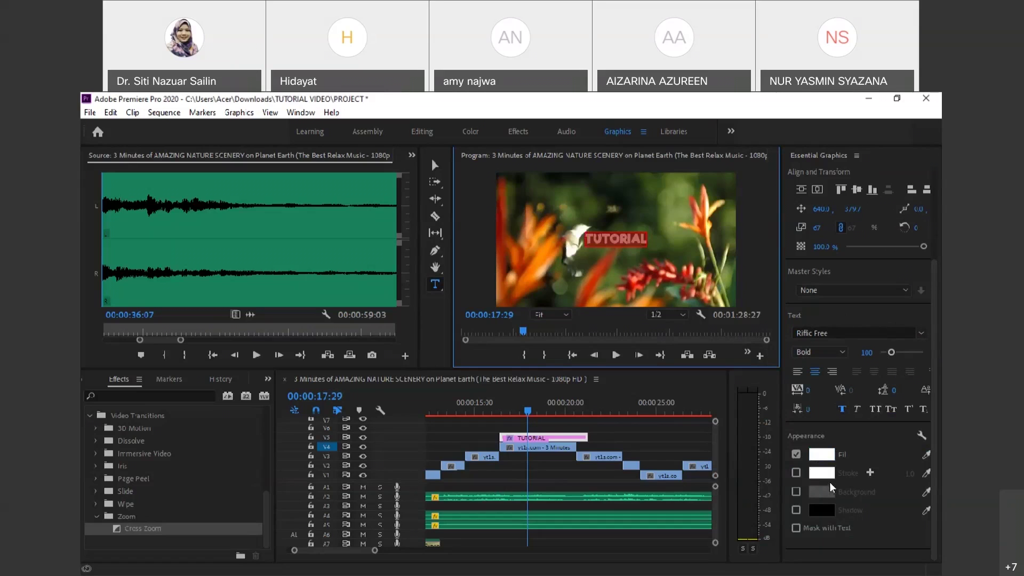
Sample the dark green background beside the TUTORIAL title as its fill colour.
{"action": "left_click", "coordinate": [820, 458]}
{"action": "left_click_drag", "start_coordinate": [484, 277], "coordinate": [353, 187]}
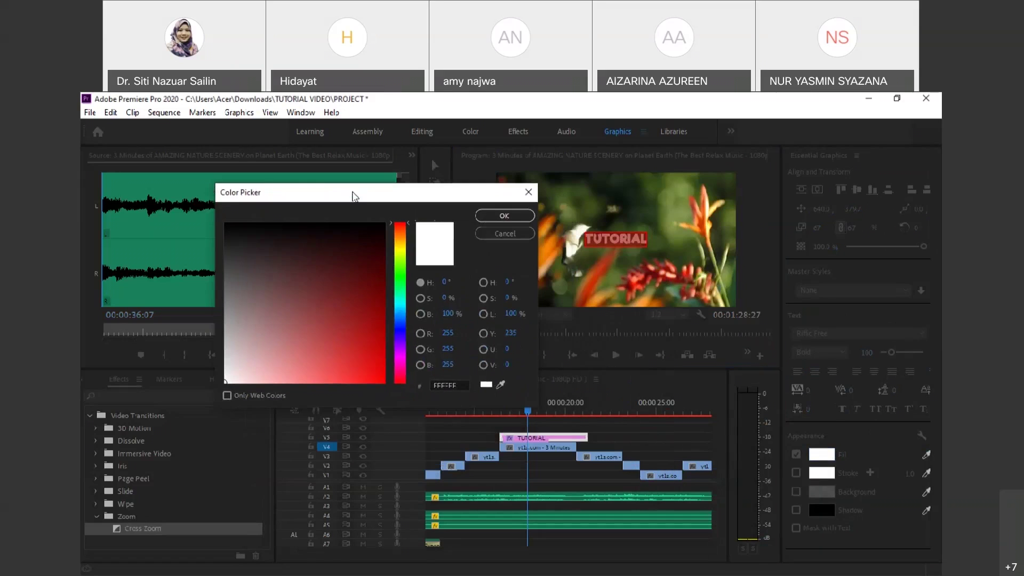
{"action": "left_click", "coordinate": [502, 385]}
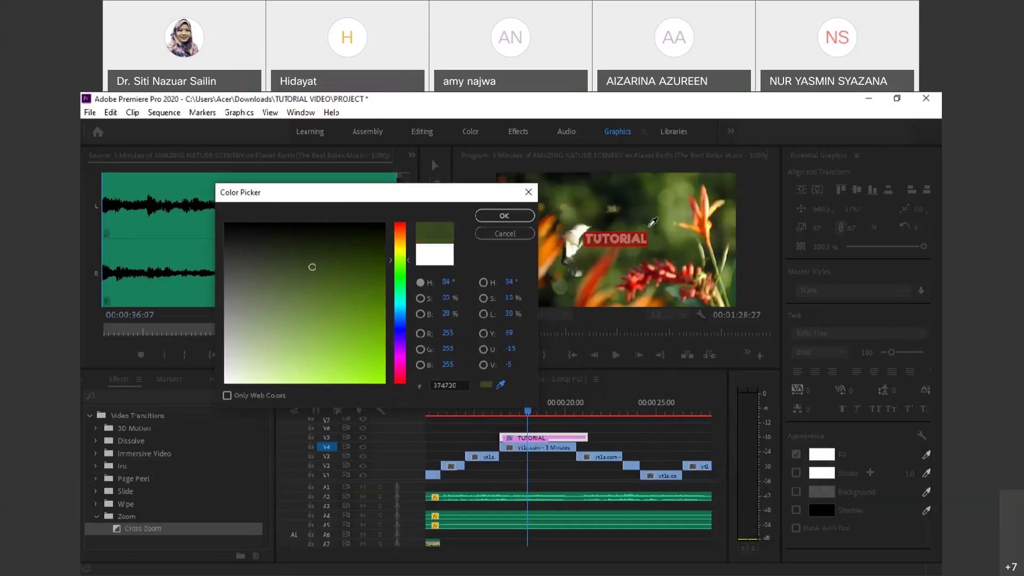
{"action": "left_click", "coordinate": [654, 244]}
{"action": "left_click", "coordinate": [501, 385]}
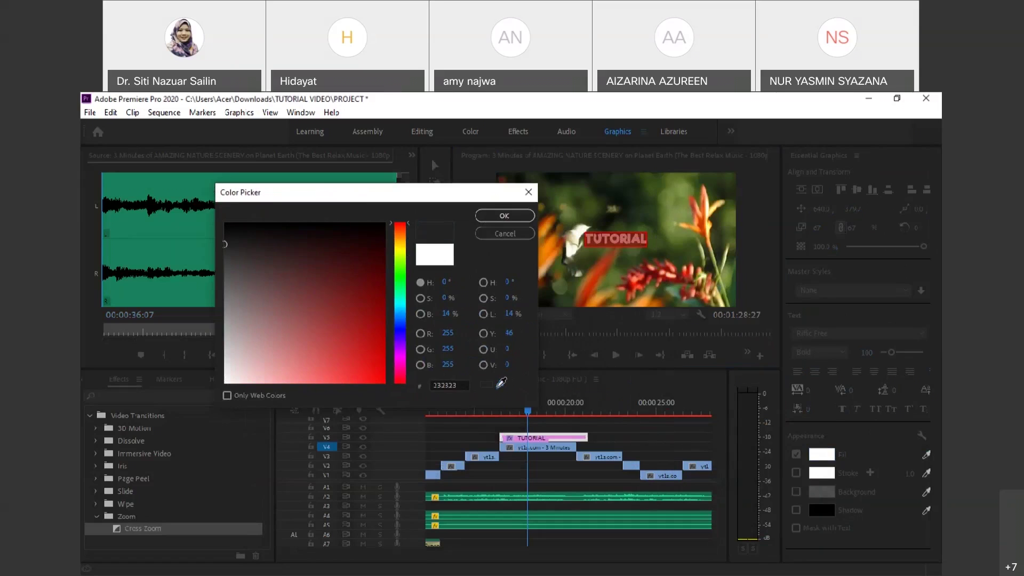
{"action": "left_click", "coordinate": [653, 237]}
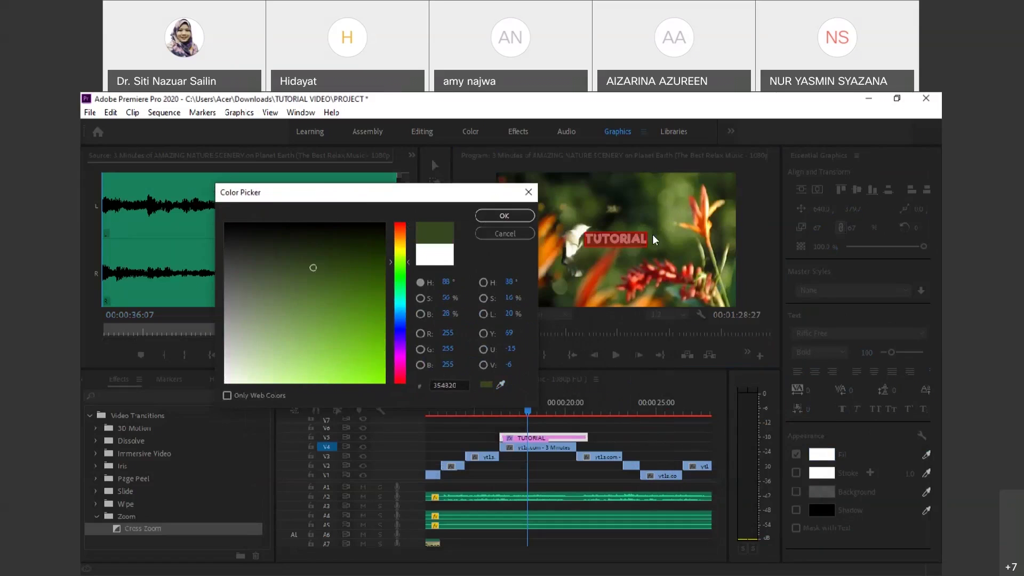
{"action": "left_click", "coordinate": [507, 216]}
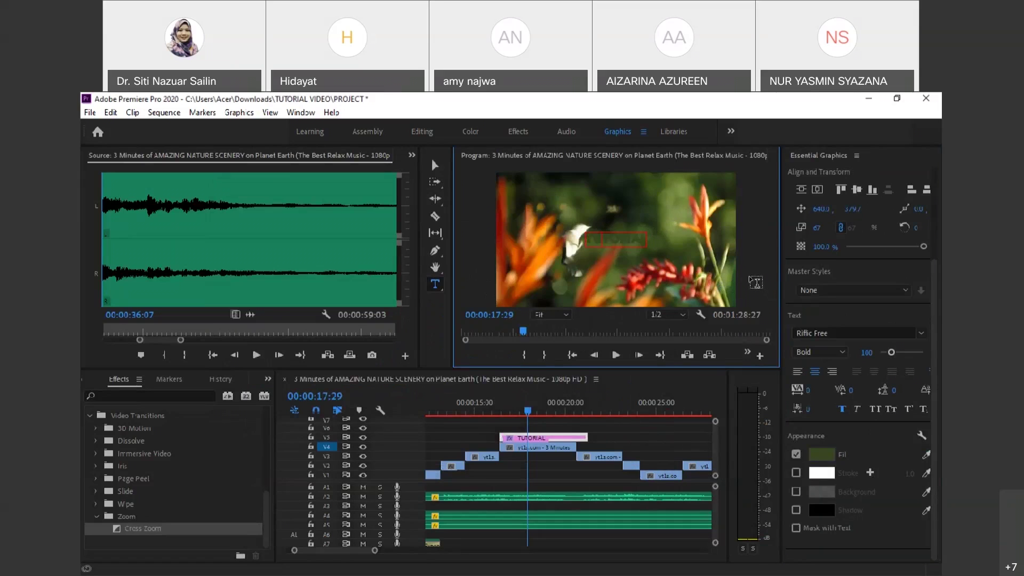
Select all of the TUTORIAL text and set its fill colour to white.
{"action": "key", "text": "ctrl+a"}
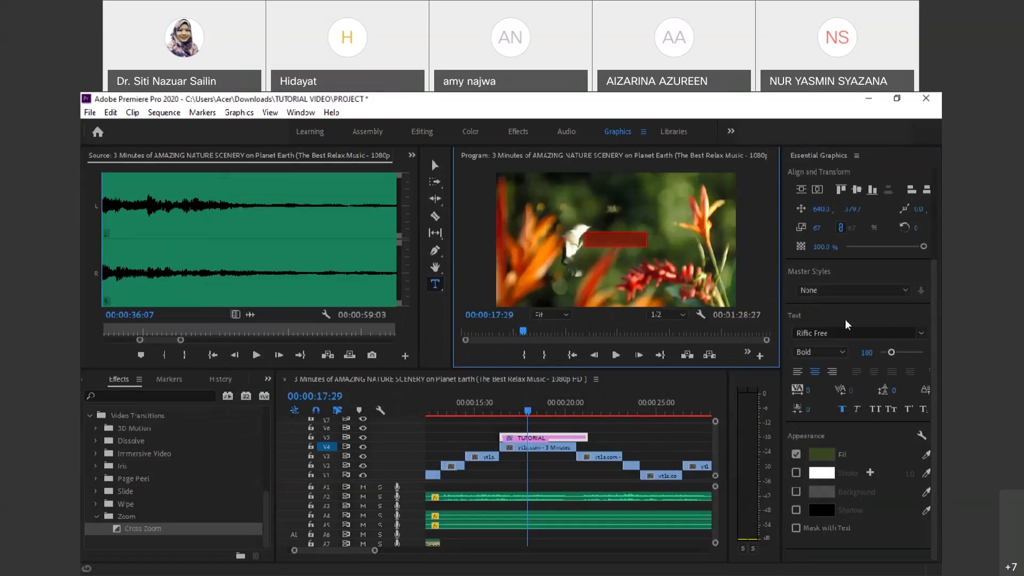
{"action": "left_click", "coordinate": [822, 455]}
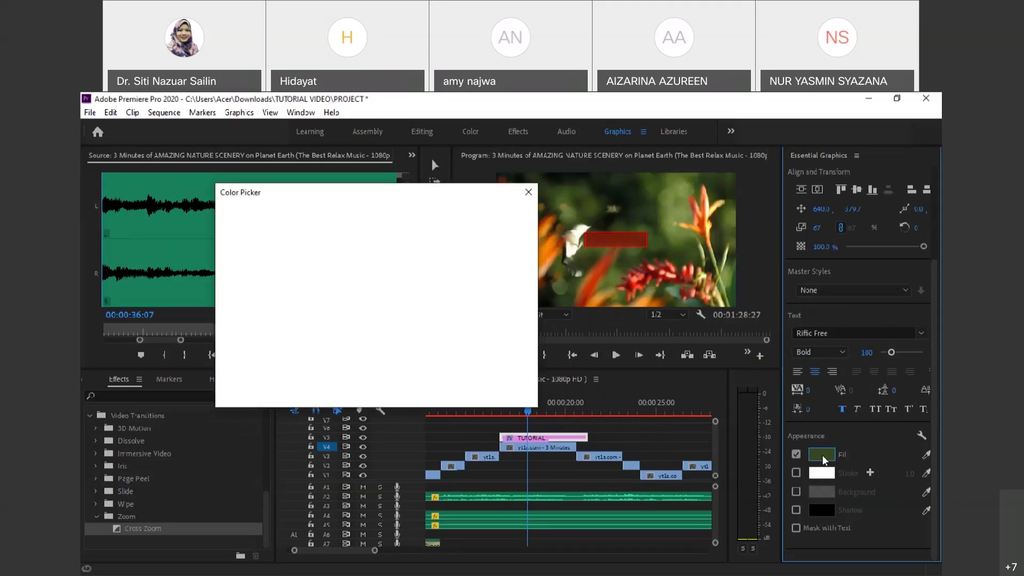
{"action": "left_click_drag", "start_coordinate": [348, 271], "coordinate": [217, 393]}
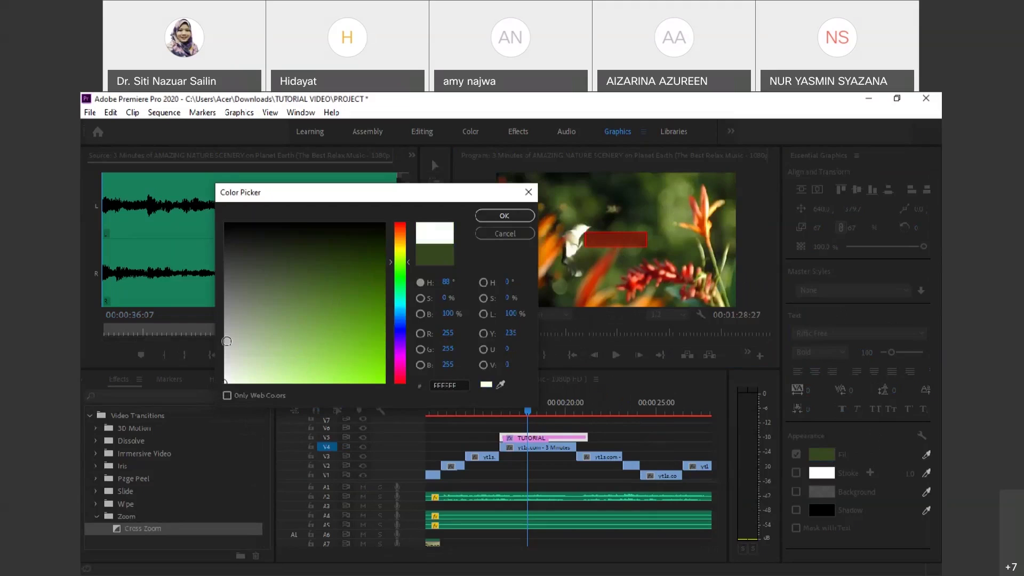
{"action": "left_click", "coordinate": [502, 218]}
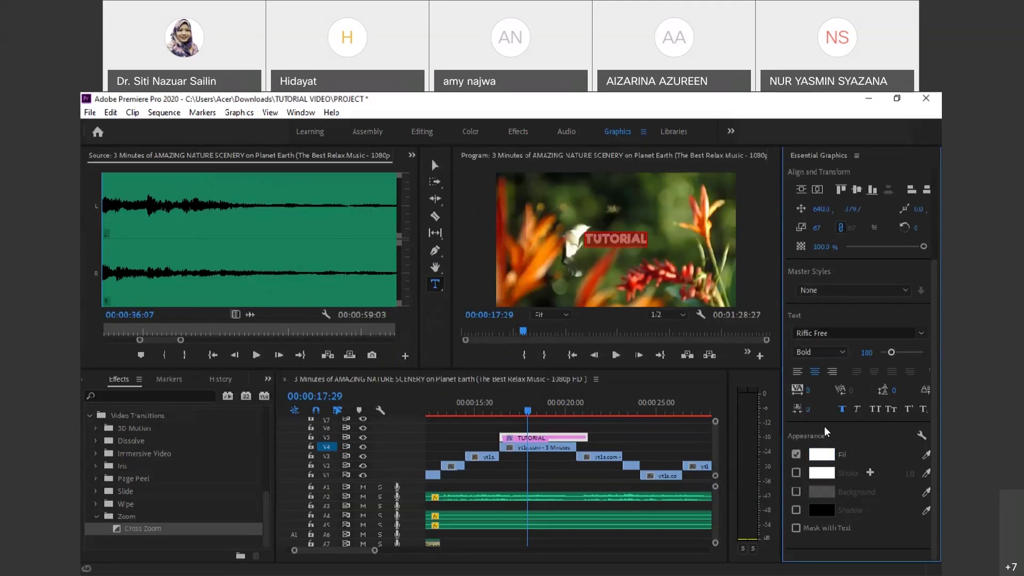
{"action": "left_click", "coordinate": [686, 283]}
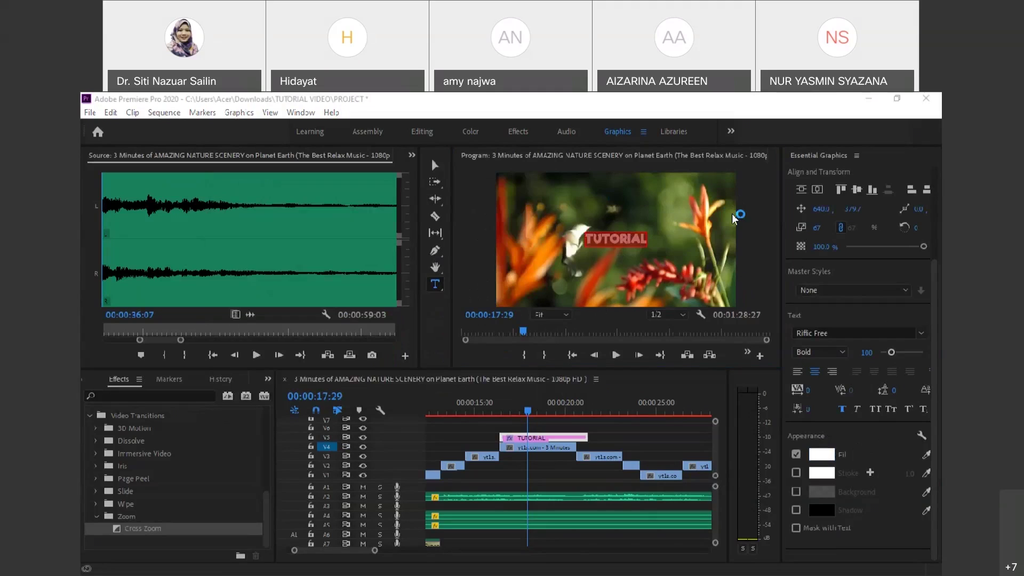
Try the TUTORIAL title at 62.1% opacity, and finish with its opacity at 99.2%.
{"action": "scroll", "coordinate": [884, 322], "scroll_direction": "up", "scroll_amount": 1}
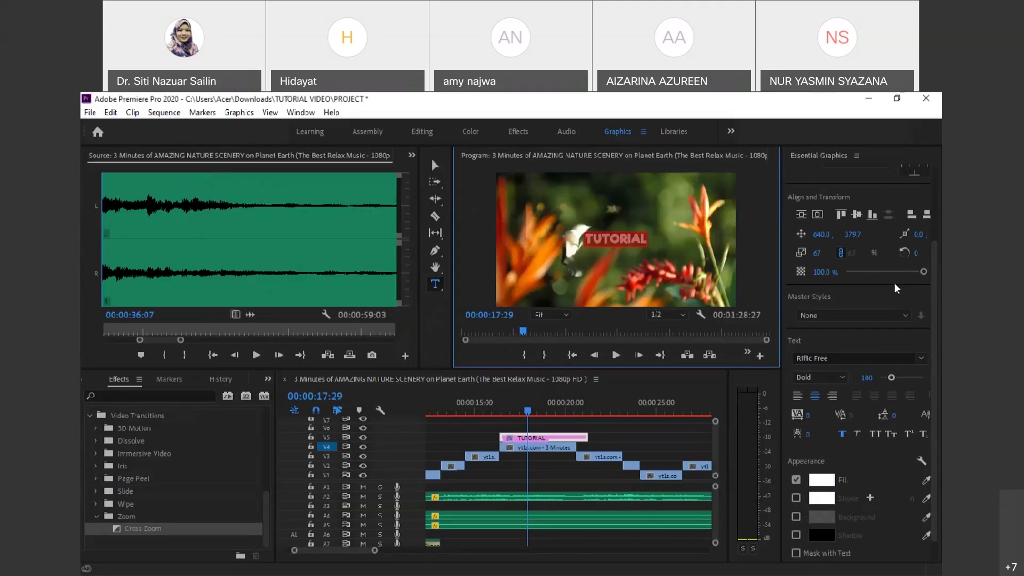
{"action": "left_click_drag", "start_coordinate": [924, 272], "coordinate": [896, 272]}
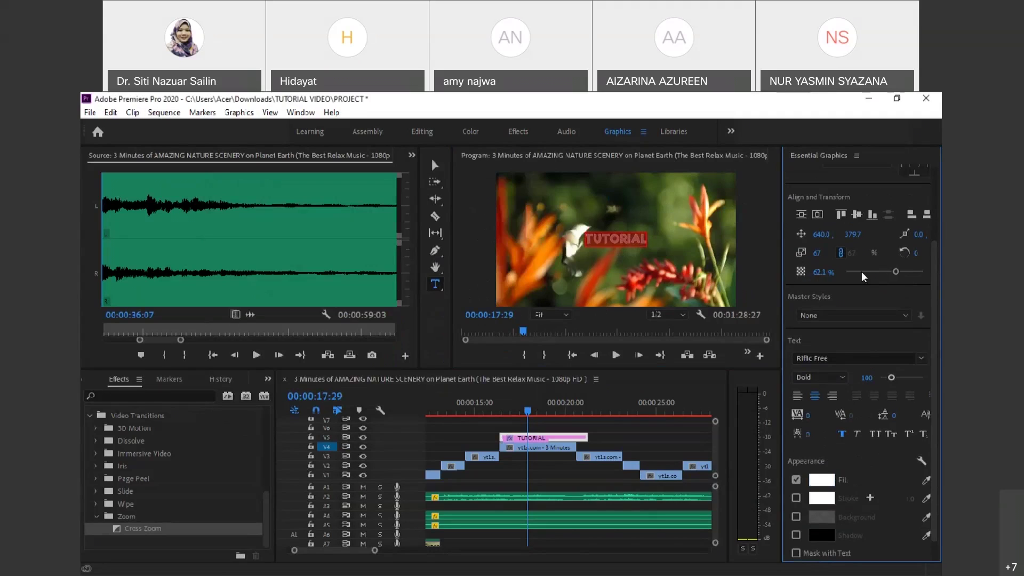
{"action": "left_click_drag", "start_coordinate": [896, 275], "coordinate": [923, 273]}
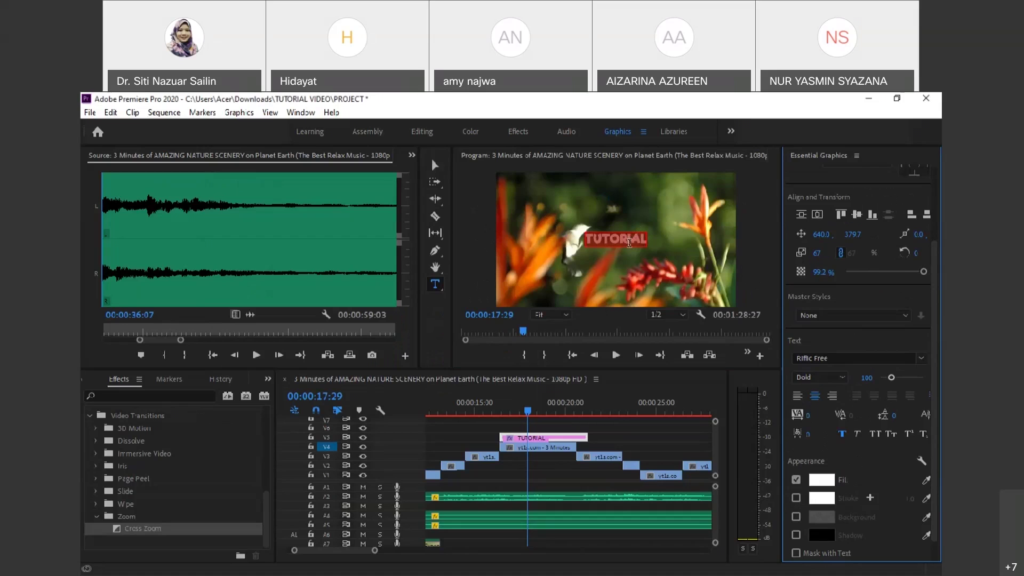
Enable Mask with Text on the TUTORIAL title, and turn it off again.
{"action": "scroll", "coordinate": [856, 337], "scroll_direction": "down", "scroll_amount": 1}
{"action": "scroll", "coordinate": [851, 373], "scroll_direction": "up", "scroll_amount": 4}
{"action": "scroll", "coordinate": [850, 454], "scroll_direction": "down", "scroll_amount": 4}
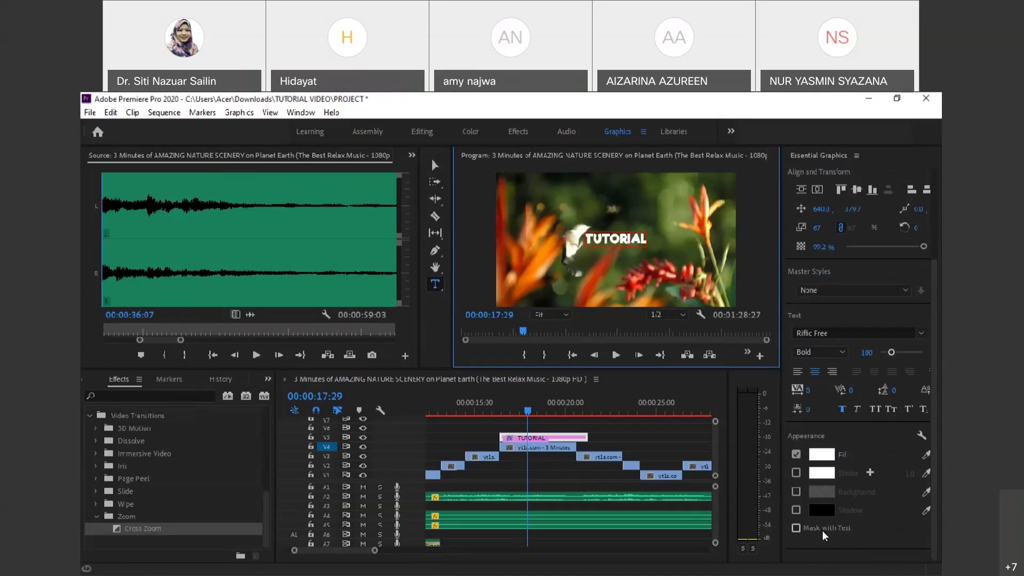
{"action": "left_click", "coordinate": [796, 528]}
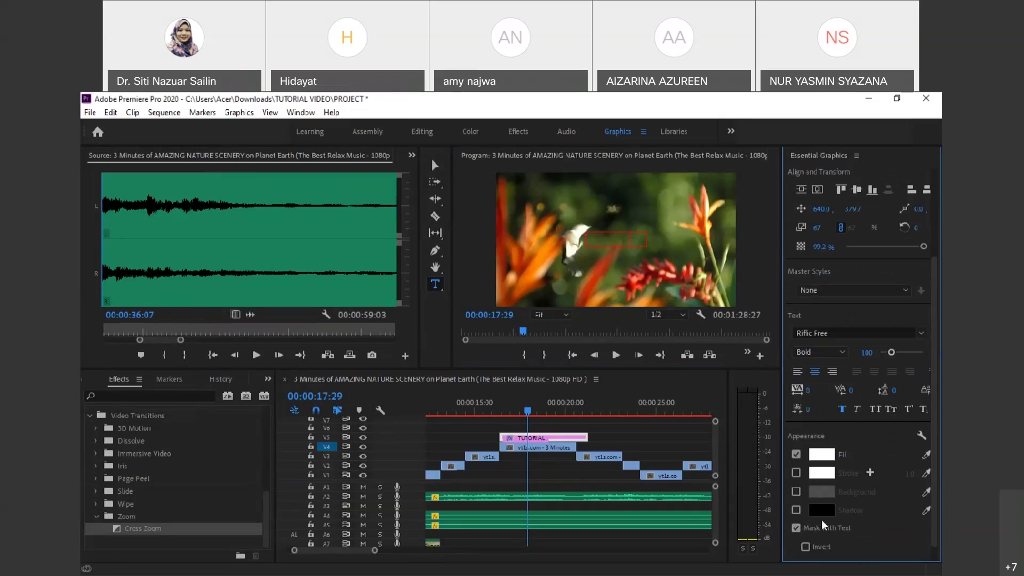
{"action": "left_click", "coordinate": [796, 528]}
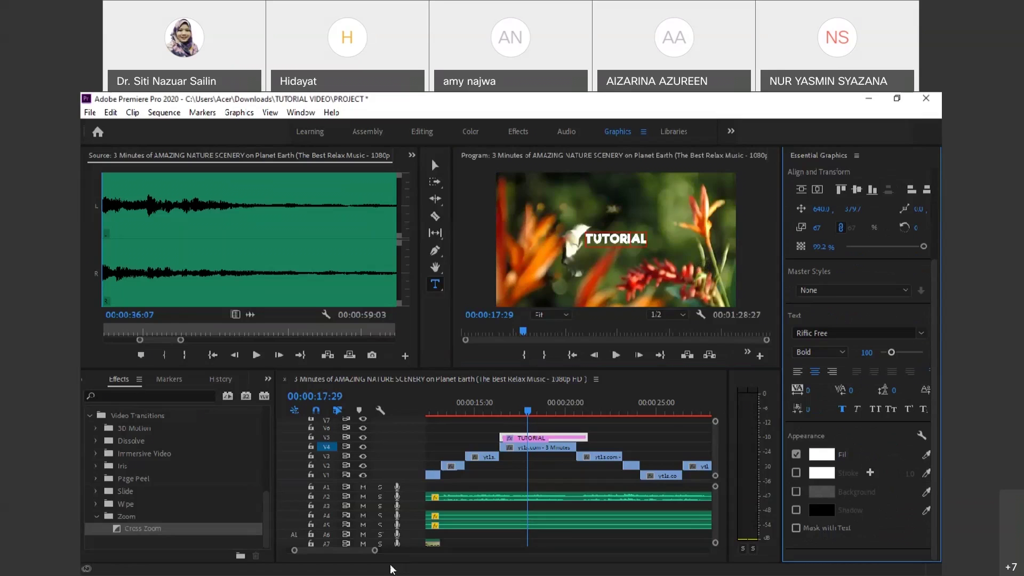
Move the timeline playhead to 00:00:17:28 over the title clip.
{"action": "left_click", "coordinate": [393, 573]}
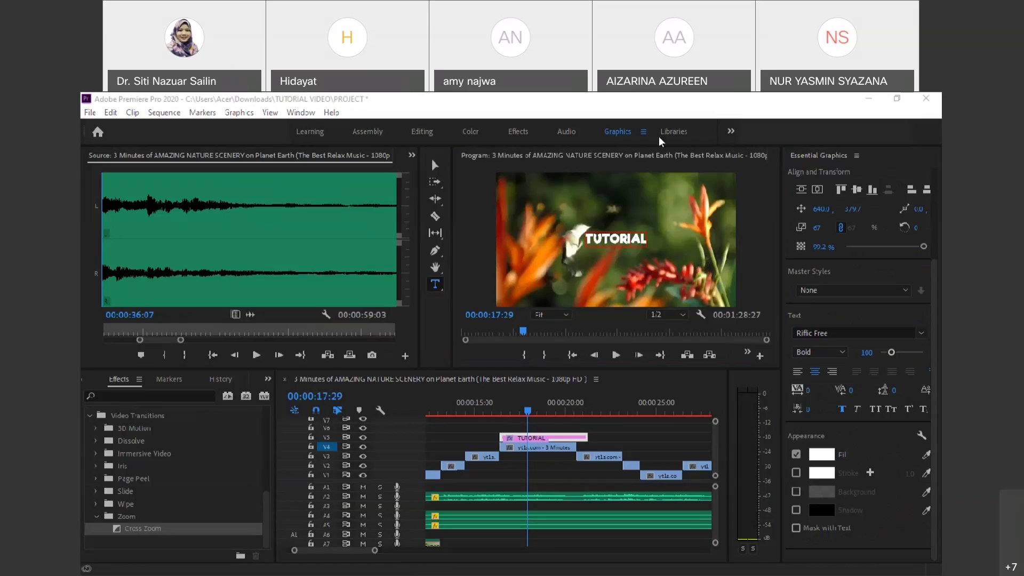
{"action": "left_click", "coordinate": [651, 266]}
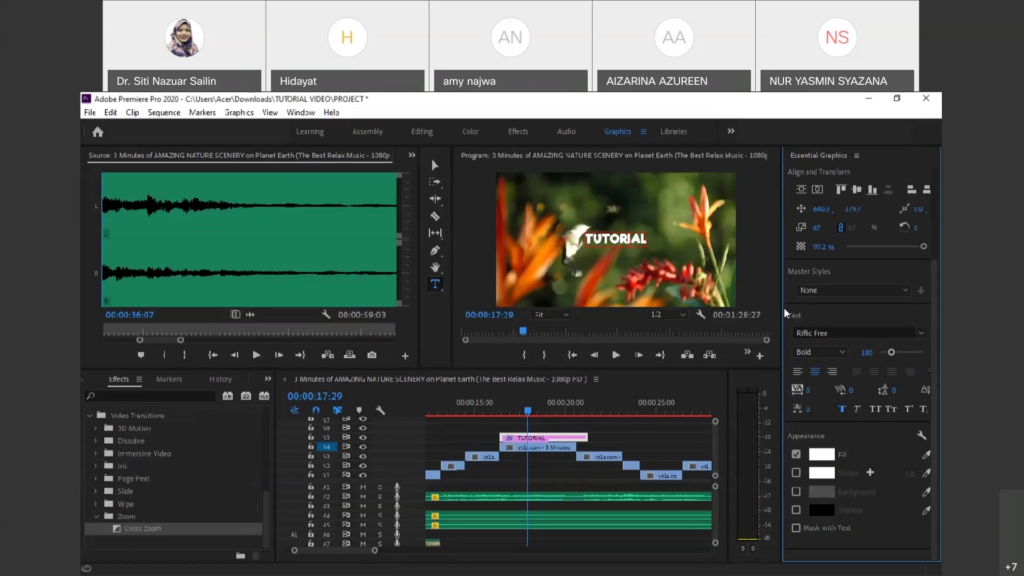
{"action": "left_click", "coordinate": [532, 408]}
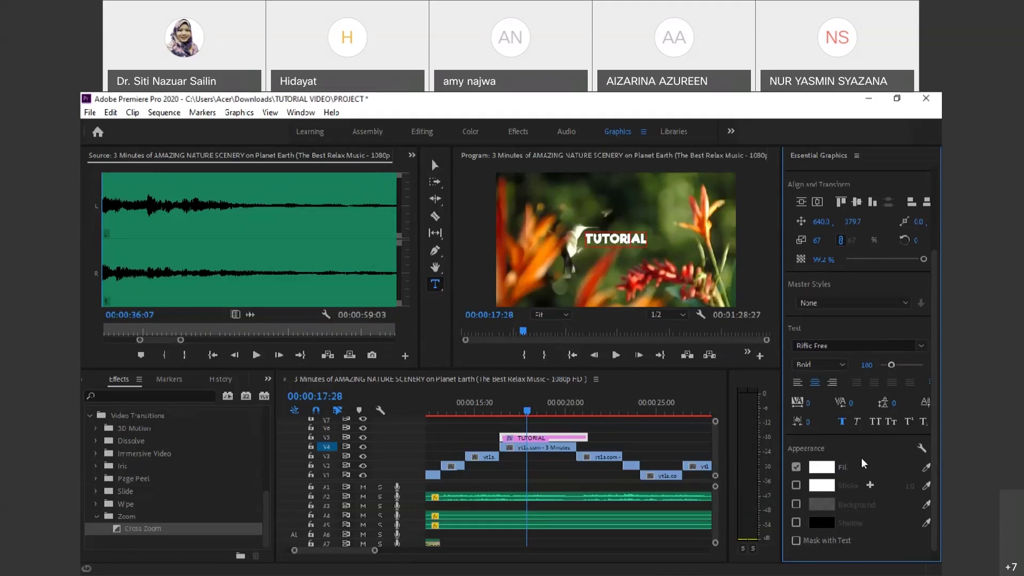
{"action": "scroll", "coordinate": [887, 433], "scroll_direction": "up", "scroll_amount": 5}
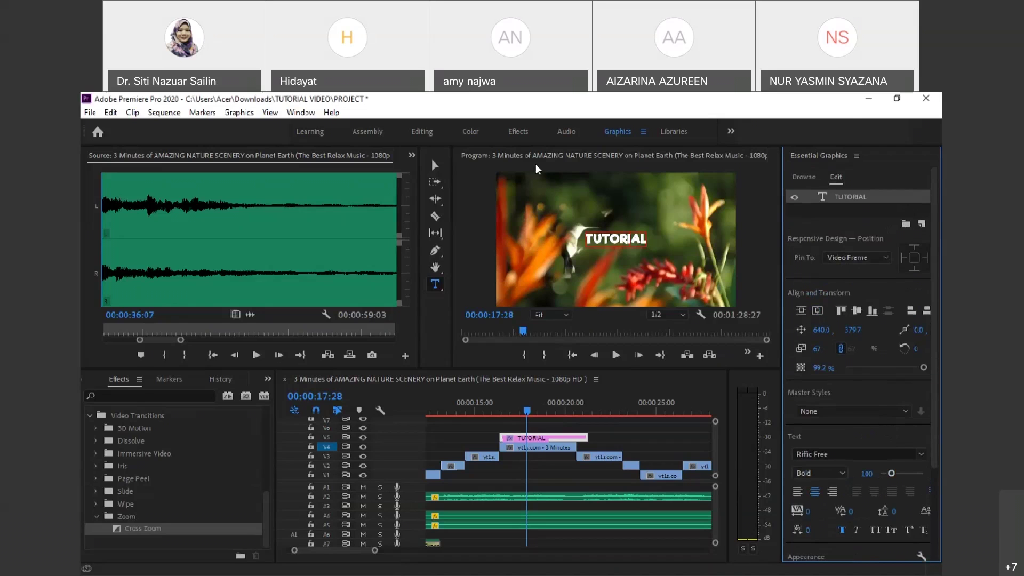
Show the Learning workspace and return to the Graphics workspace.
{"action": "left_click", "coordinate": [308, 133]}
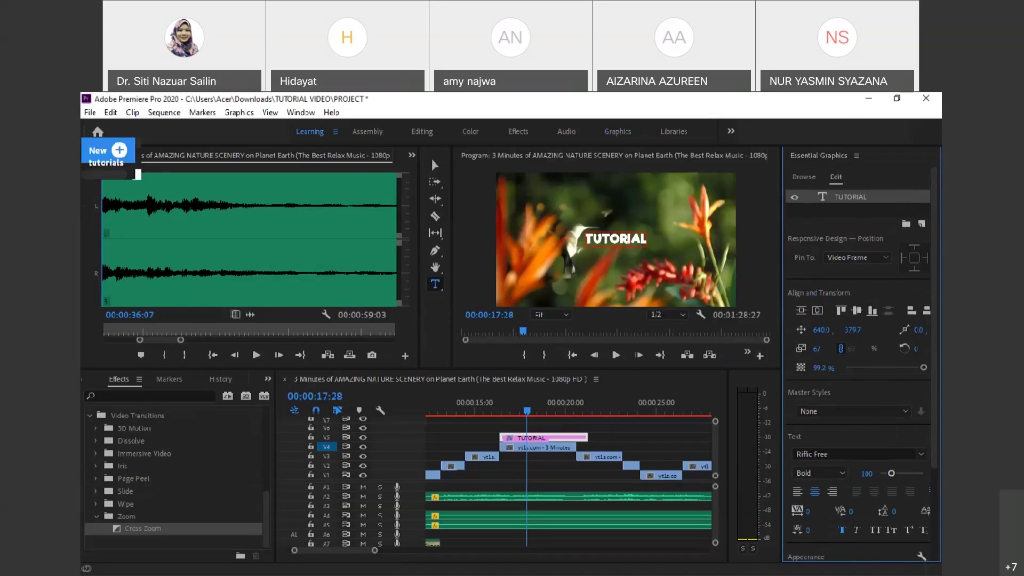
{"action": "left_click", "coordinate": [618, 131]}
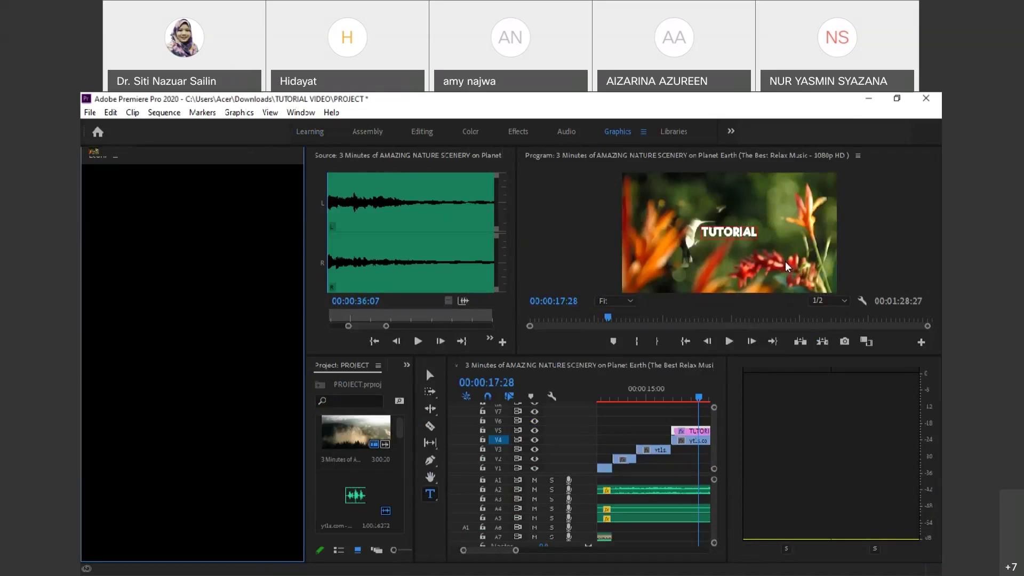
{"action": "left_click", "coordinate": [421, 132]}
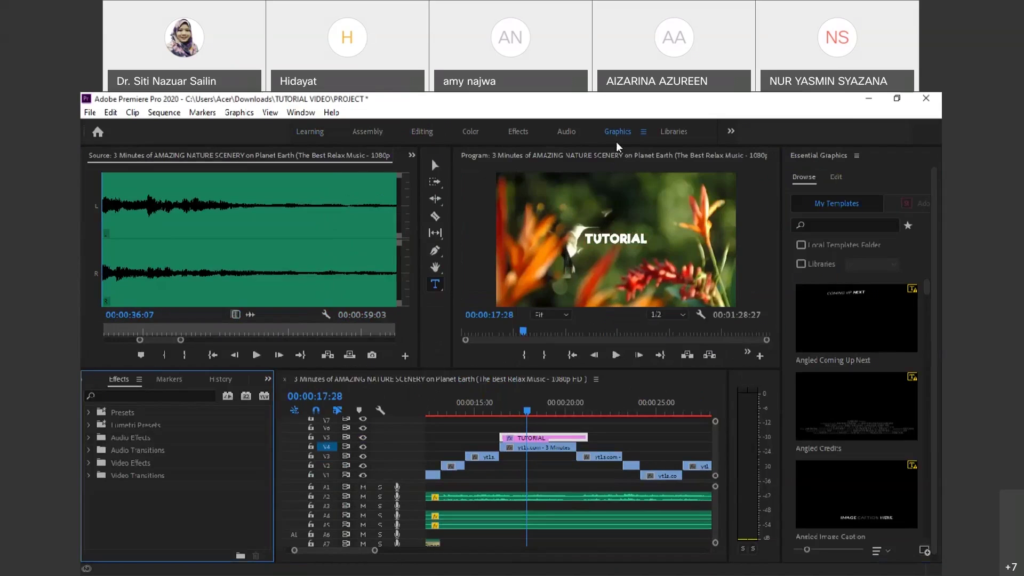
Open the TUTORIAL title for editing and add a black stroke with a width of 64.0.
{"action": "left_click", "coordinate": [840, 177]}
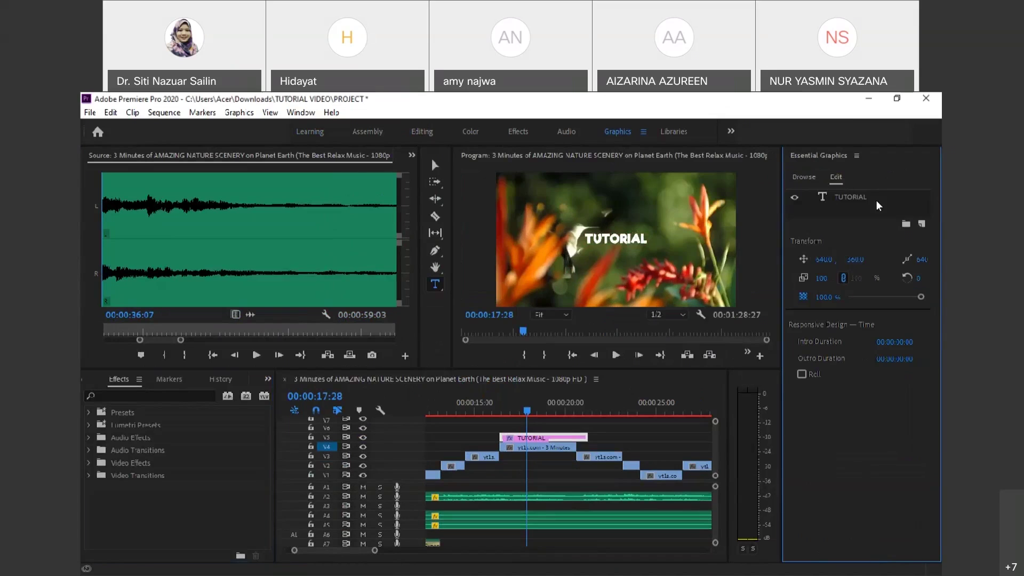
{"action": "left_click", "coordinate": [616, 246]}
{"action": "scroll", "coordinate": [889, 348], "scroll_direction": "down", "scroll_amount": 5}
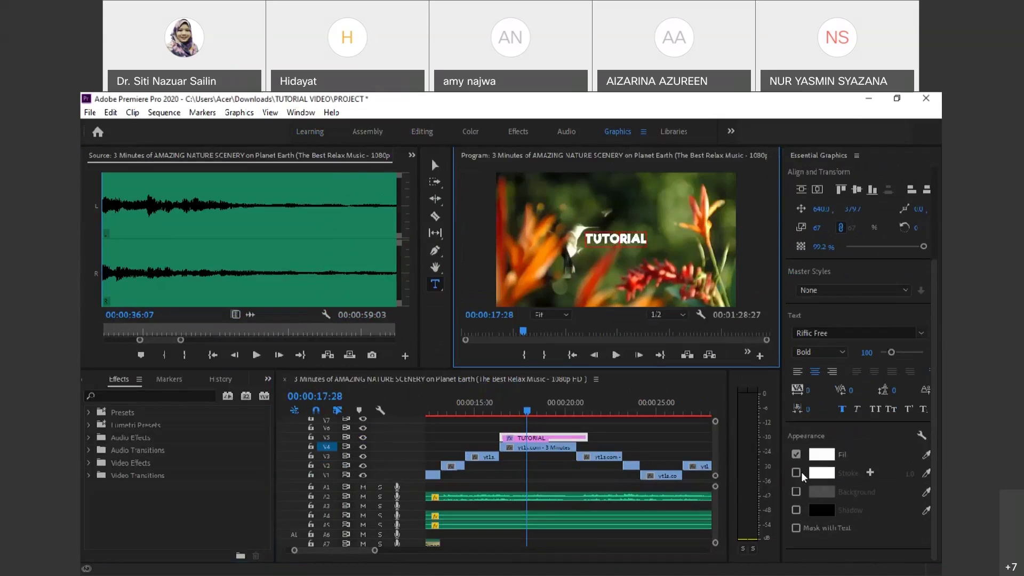
{"action": "left_click", "coordinate": [797, 473]}
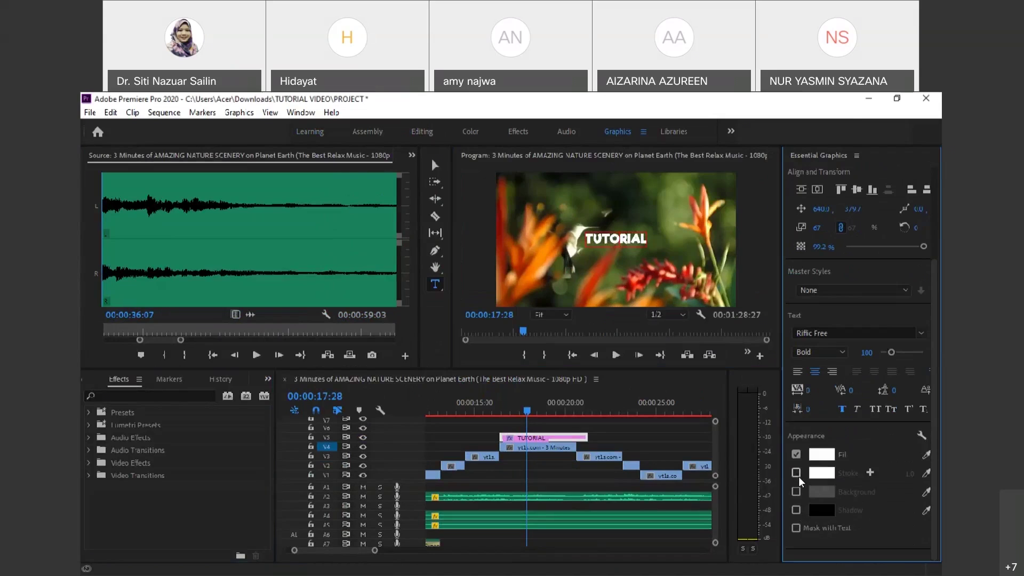
{"action": "left_click", "coordinate": [822, 472]}
{"action": "left_click_drag", "start_coordinate": [318, 244], "coordinate": [222, 221]}
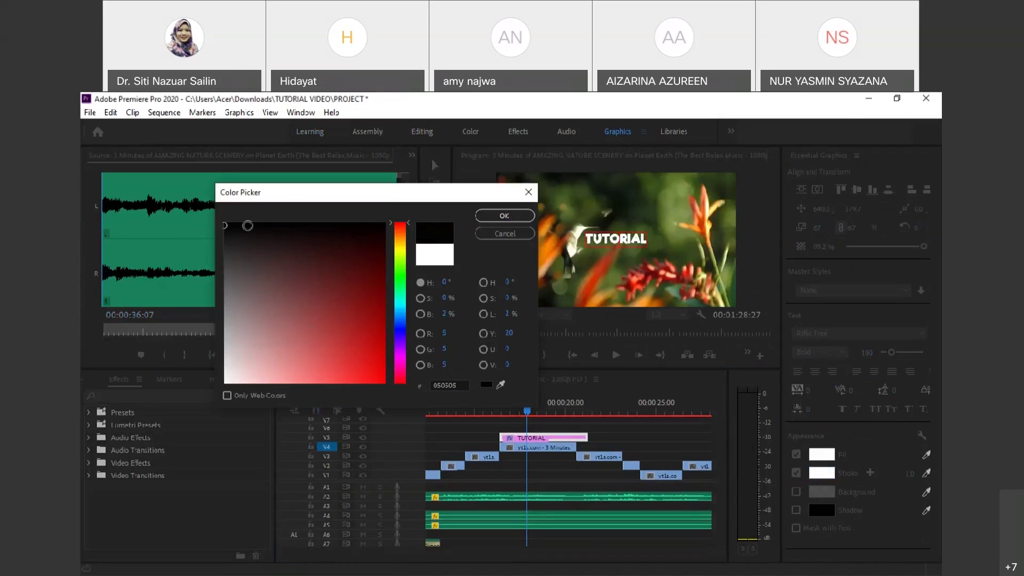
{"action": "left_click", "coordinate": [503, 215]}
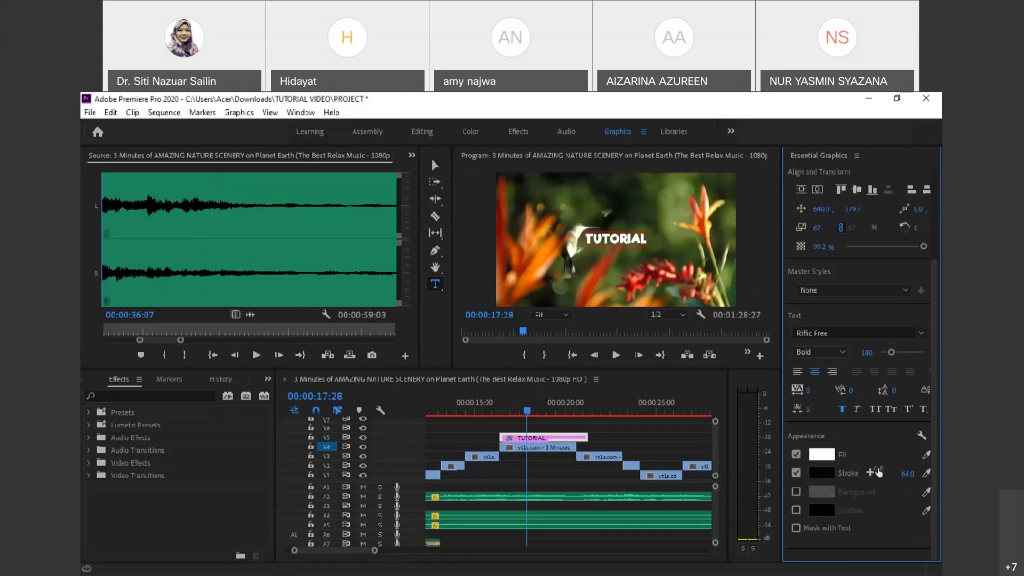
{"action": "mouse_move", "coordinate": [906, 475]}
{"action": "left_mouse_down"}
{"action": "mouse_move", "coordinate": [880, 477]}
{"action": "mouse_move", "coordinate": [907, 477]}
{"action": "left_mouse_up"}
Select the whole word TUTORIAL and set its font to Arial Rounded MT Bold.
{"action": "double_click", "coordinate": [619, 235]}
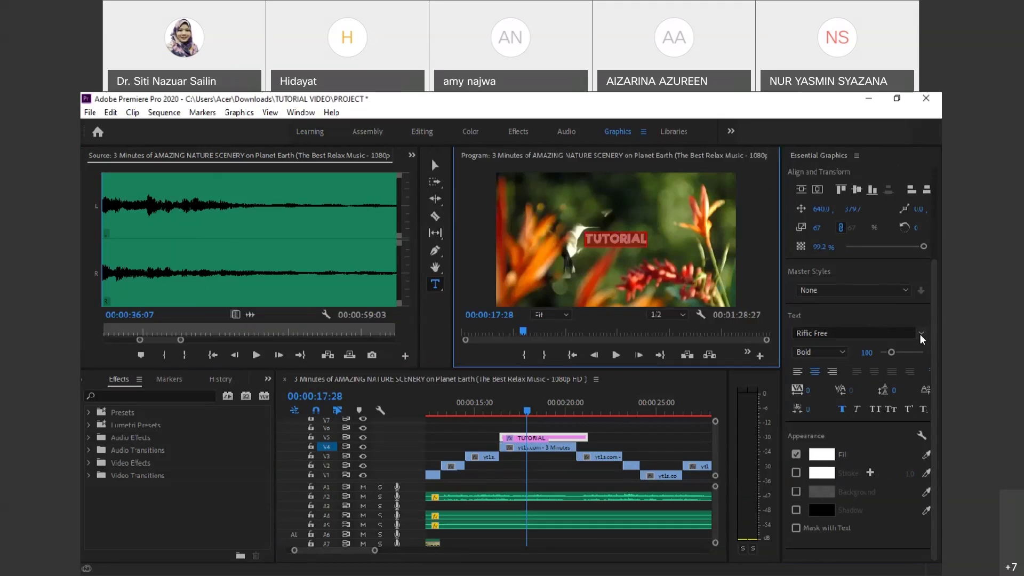
{"action": "left_click", "coordinate": [920, 334]}
{"action": "scroll", "coordinate": [853, 383], "scroll_direction": "up", "scroll_amount": 20}
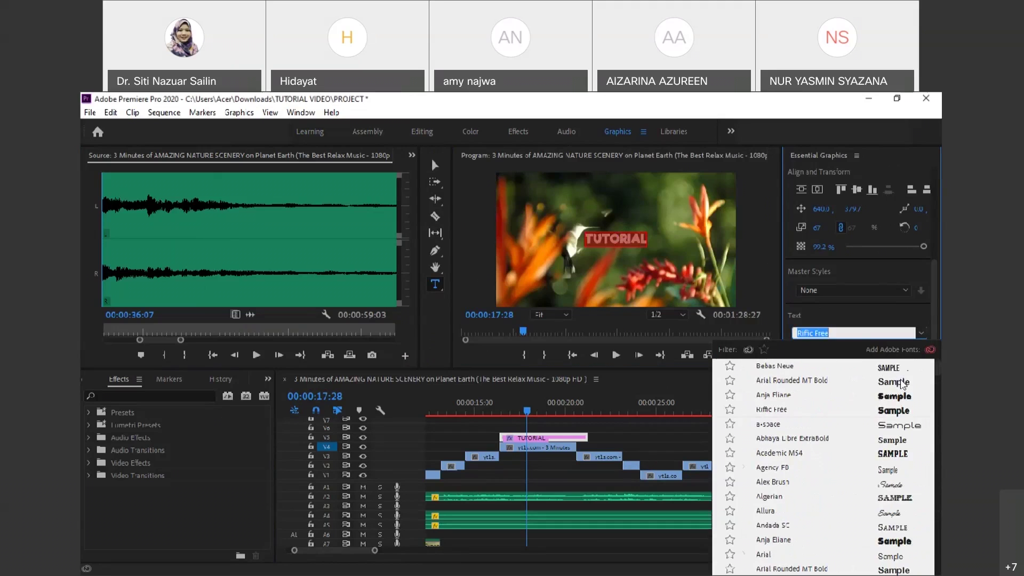
{"action": "key", "text": "Escape"}
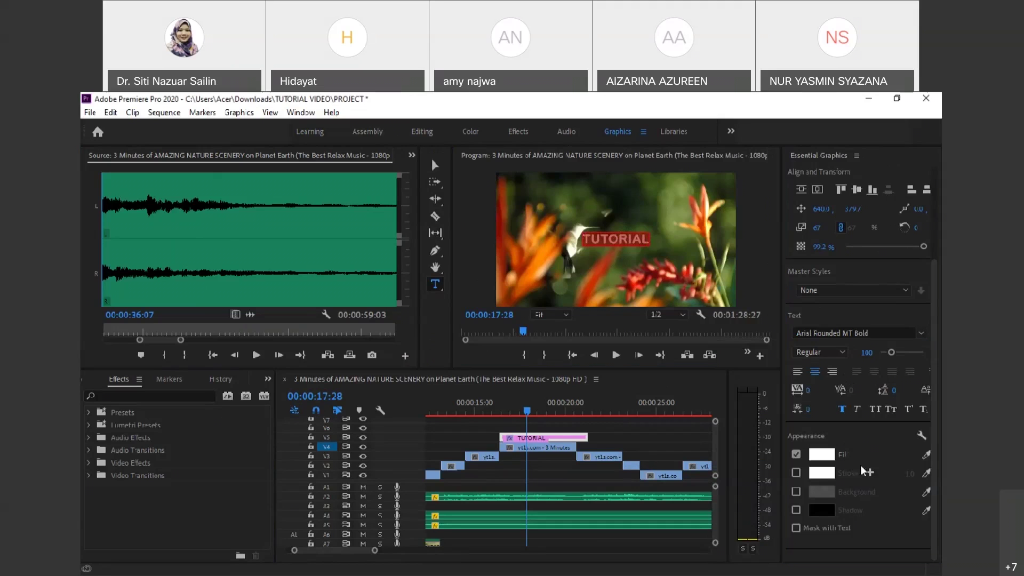
Add a white stroke with a width of 18.0 to the selected TUTORIAL text.
{"action": "left_click", "coordinate": [796, 473]}
{"action": "double_click", "coordinate": [618, 243]}
{"action": "left_click", "coordinate": [797, 472]}
{"action": "left_click_drag", "start_coordinate": [909, 475], "coordinate": [917, 475]}
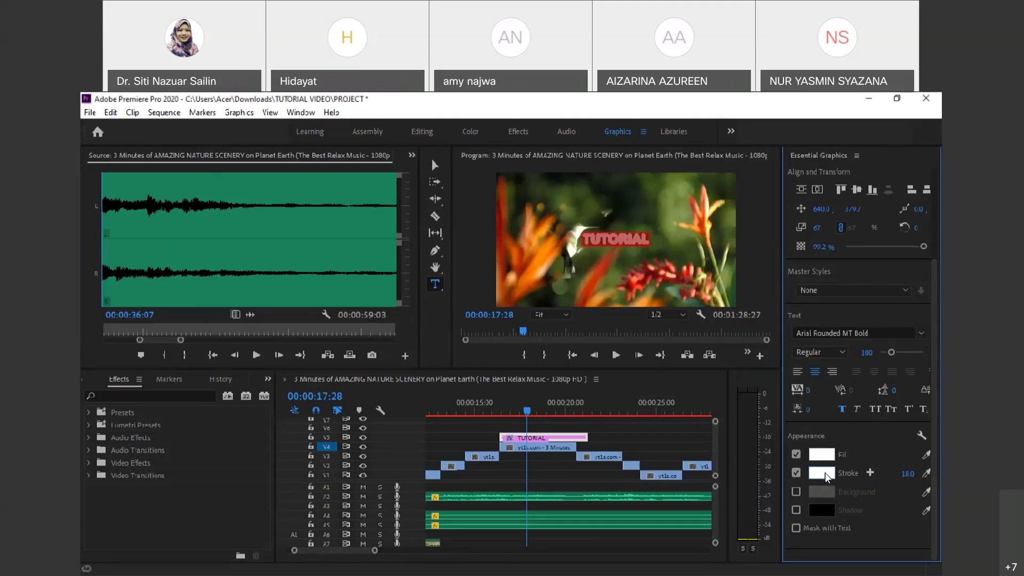
Change the TUTORIAL text's stroke colour to black and set the stroke width to 8.0.
{"action": "left_click", "coordinate": [824, 473]}
{"action": "left_click", "coordinate": [245, 245]}
{"action": "left_click", "coordinate": [225, 229]}
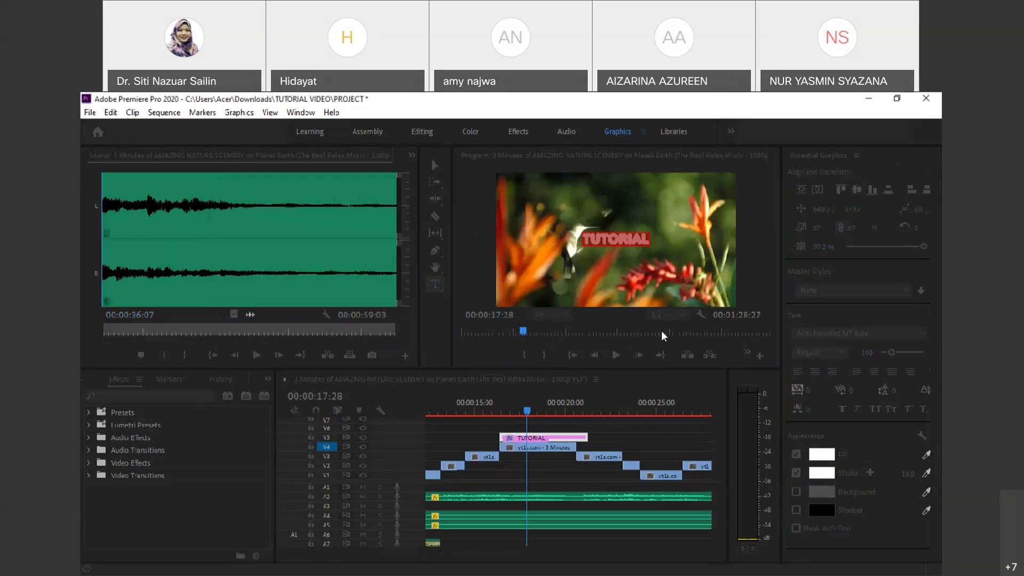
{"action": "left_click", "coordinate": [496, 216]}
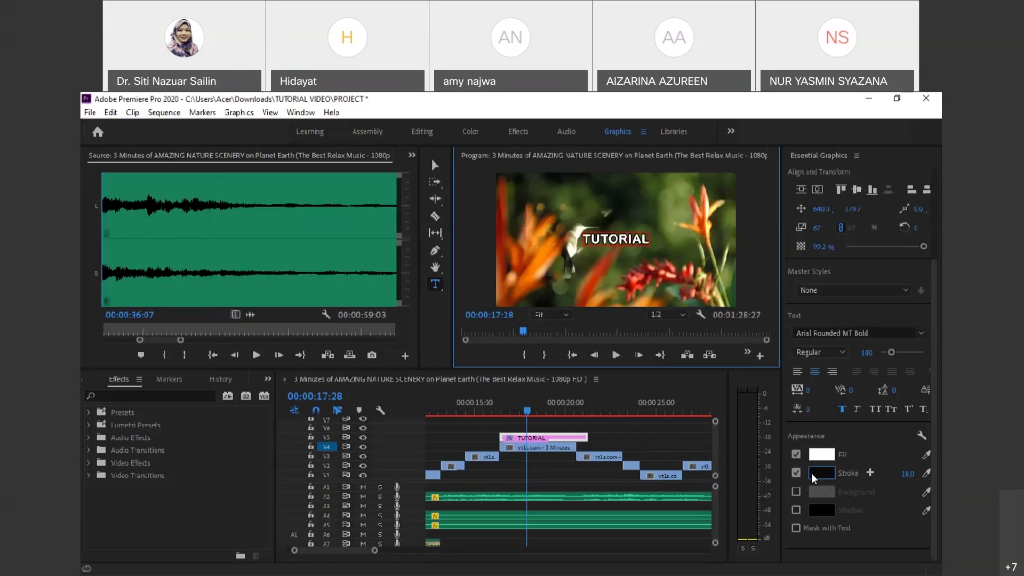
{"action": "mouse_move", "coordinate": [909, 476]}
{"action": "left_mouse_down"}
{"action": "mouse_move", "coordinate": [896, 471]}
{"action": "mouse_move", "coordinate": [920, 475]}
{"action": "mouse_move", "coordinate": [897, 477]}
{"action": "left_mouse_up"}
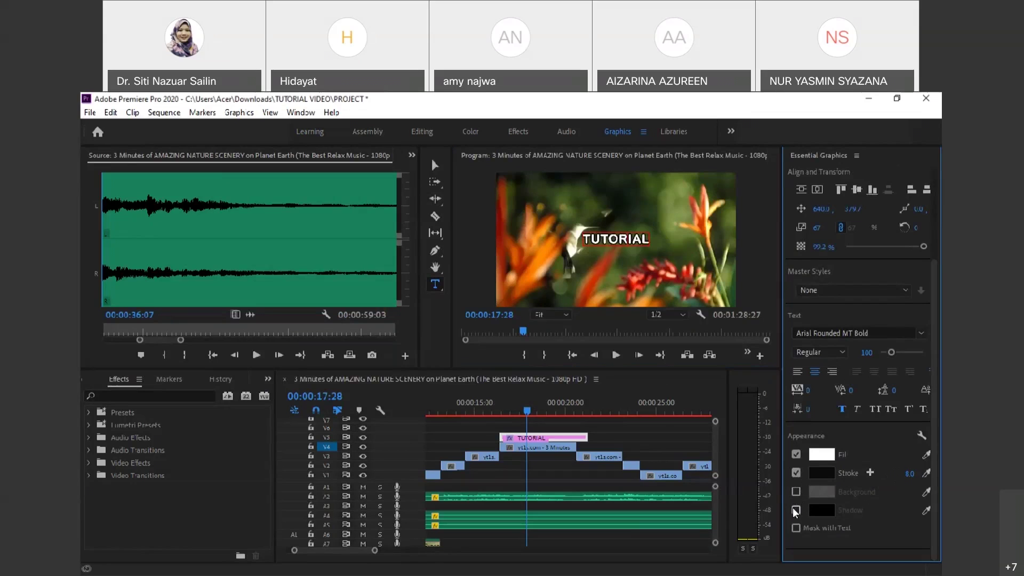
Enable a black shadow on the TUTORIAL text.
{"action": "left_click", "coordinate": [797, 510]}
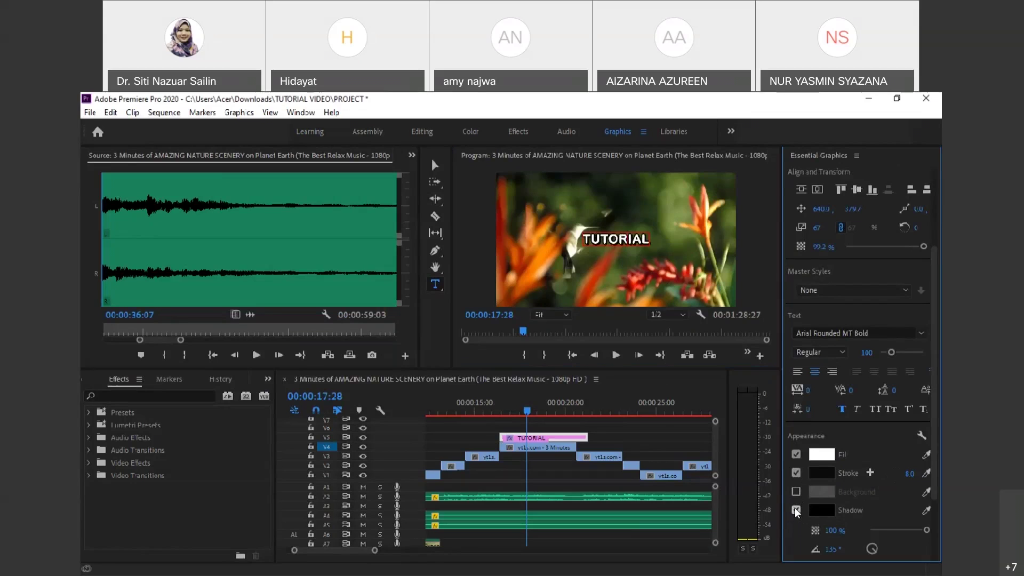
{"action": "left_click", "coordinate": [821, 513]}
{"action": "left_click", "coordinate": [239, 360]}
{"action": "left_click", "coordinate": [225, 377]}
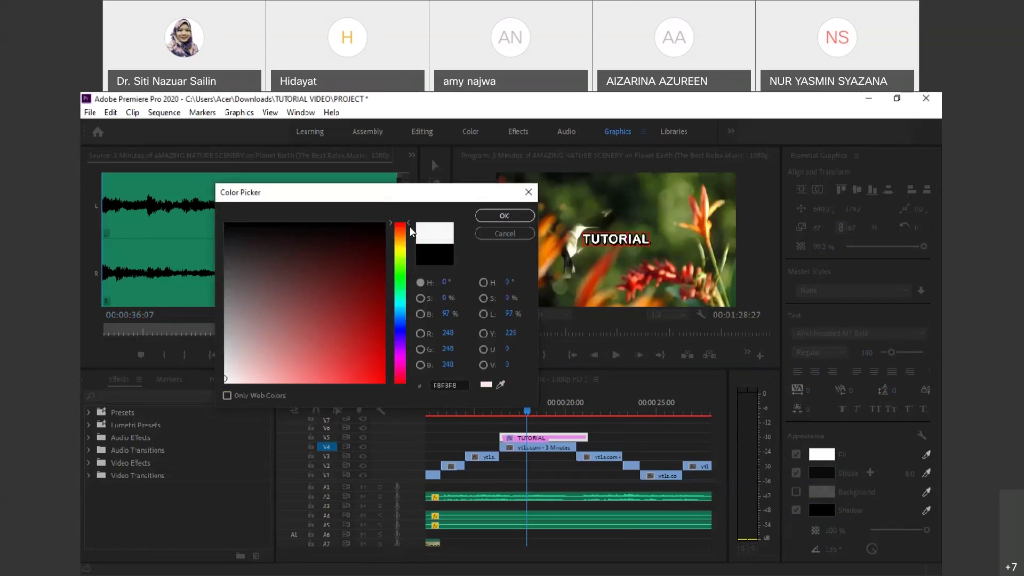
{"action": "left_click", "coordinate": [503, 213]}
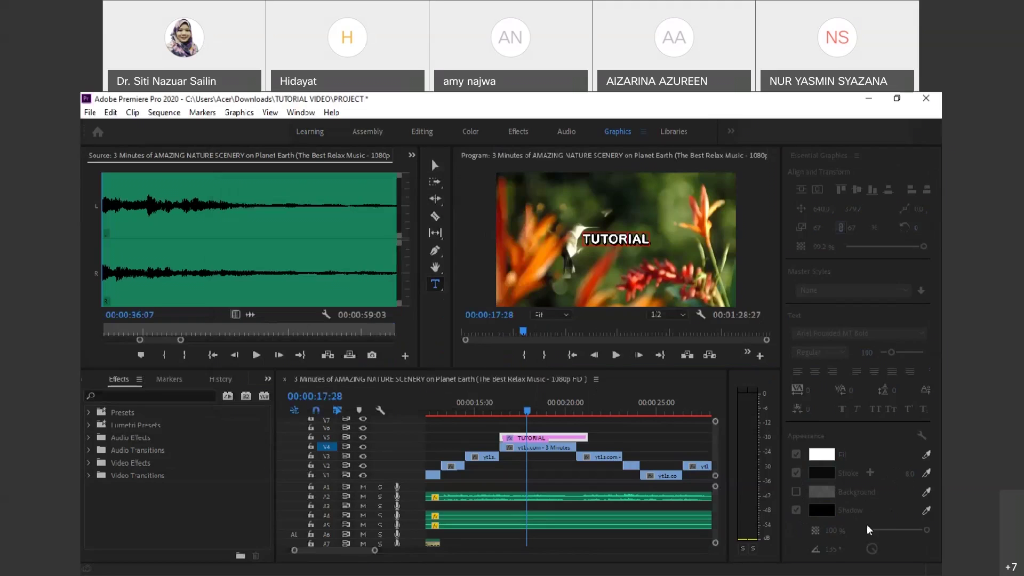
Set the title's shadow angle to 125°, distance to 13.3, size to 6.7 and blur to 97.
{"action": "scroll", "coordinate": [866, 523], "scroll_direction": "down", "scroll_amount": 1}
{"action": "scroll", "coordinate": [865, 501], "scroll_direction": "down", "scroll_amount": 2}
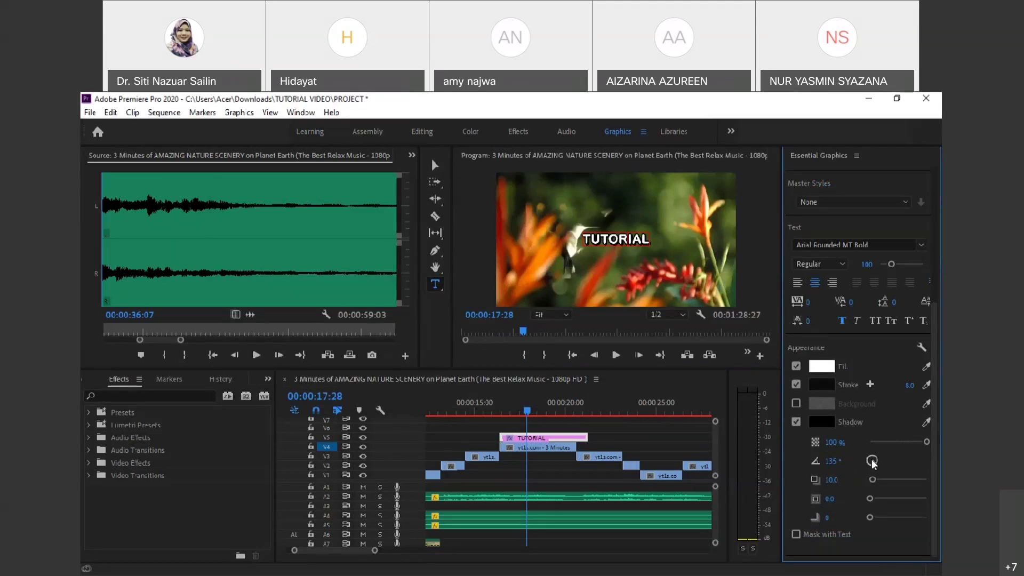
{"action": "left_click_drag", "start_coordinate": [878, 459], "coordinate": [878, 463]}
{"action": "left_click_drag", "start_coordinate": [893, 482], "coordinate": [874, 498]}
{"action": "left_click", "coordinate": [878, 499]}
{"action": "left_click", "coordinate": [874, 499]}
{"action": "left_click", "coordinate": [897, 516]}
{"action": "left_click", "coordinate": [891, 517]}
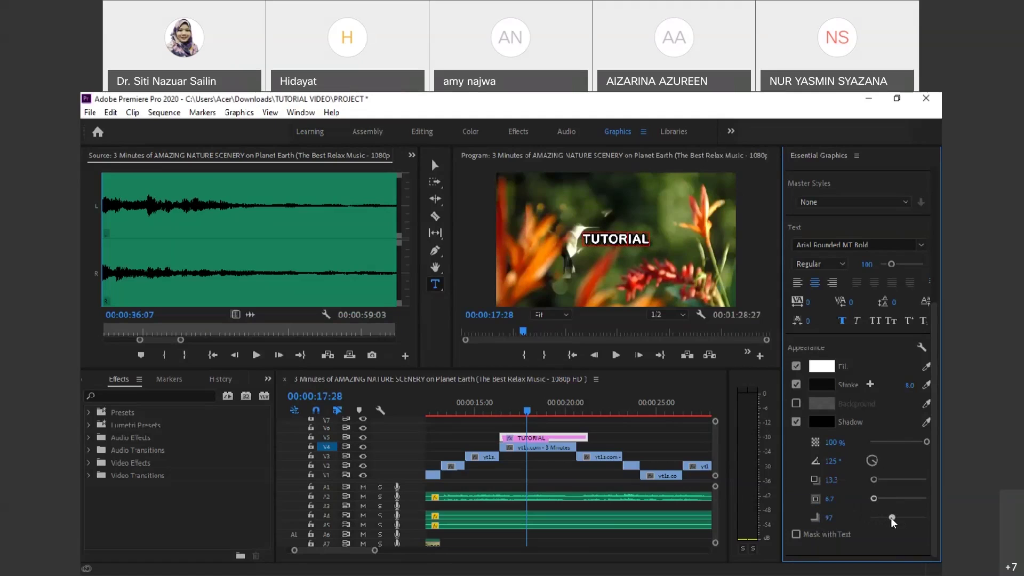
Move the TUTORIAL title to about 630, 602.6 near the bottom of the video frame and scale it to about 83%.
{"action": "left_click", "coordinate": [627, 239]}
{"action": "left_click", "coordinate": [444, 164]}
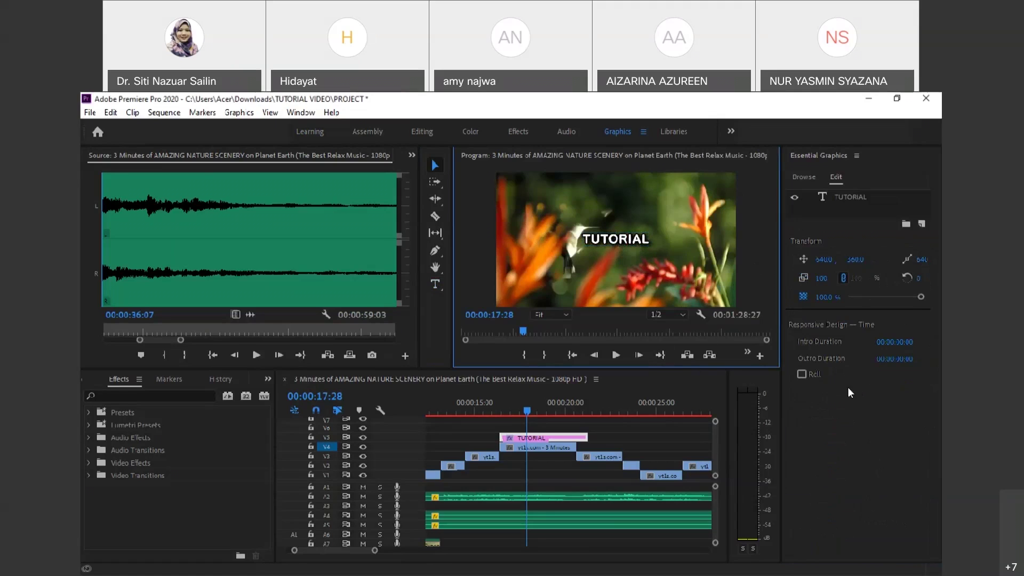
{"action": "left_click", "coordinate": [626, 240]}
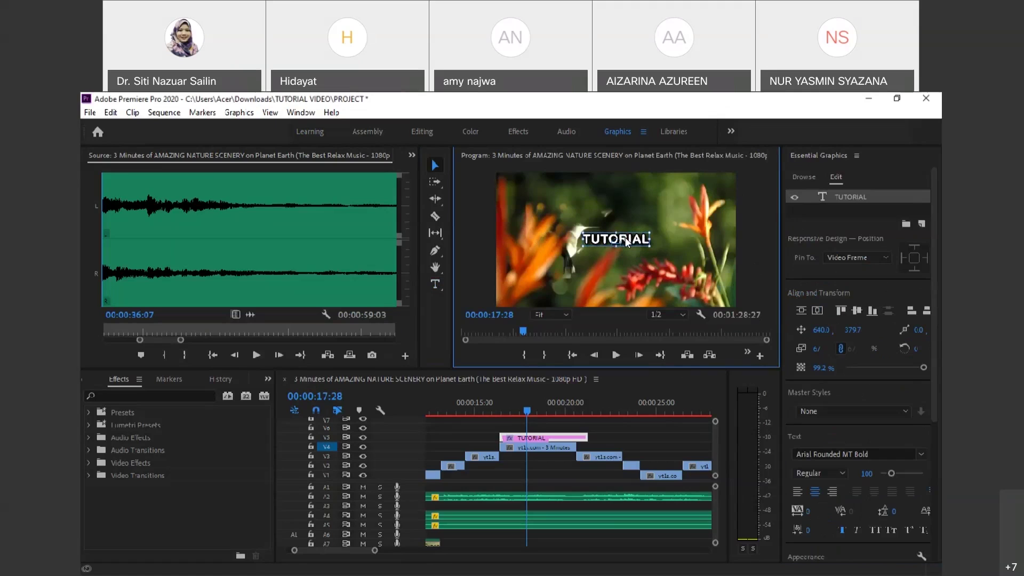
{"action": "left_click_drag", "start_coordinate": [625, 239], "coordinate": [620, 284]}
{"action": "key", "text": "ctrl+z"}
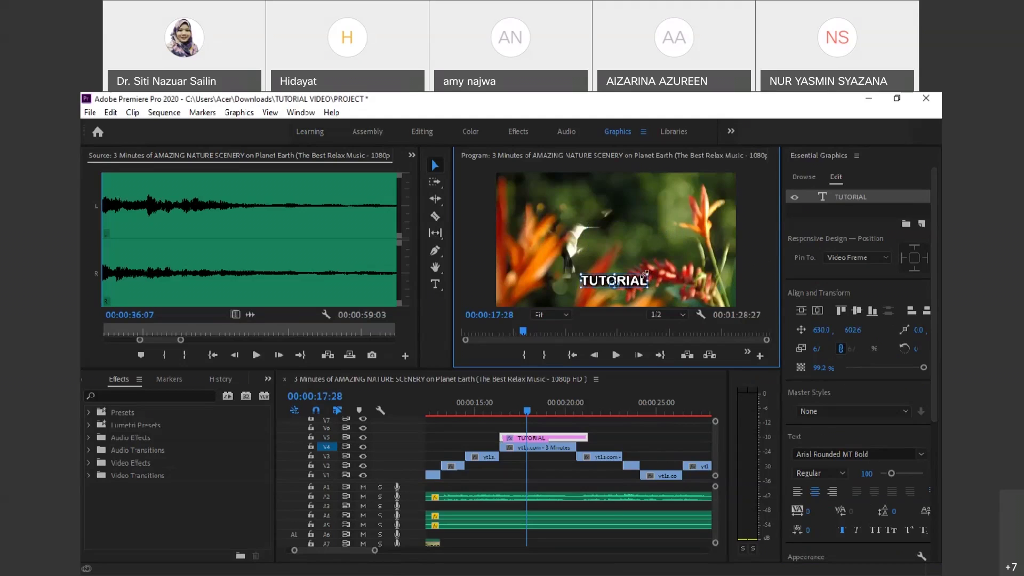
{"action": "left_click_drag", "start_coordinate": [647, 272], "coordinate": [675, 259]}
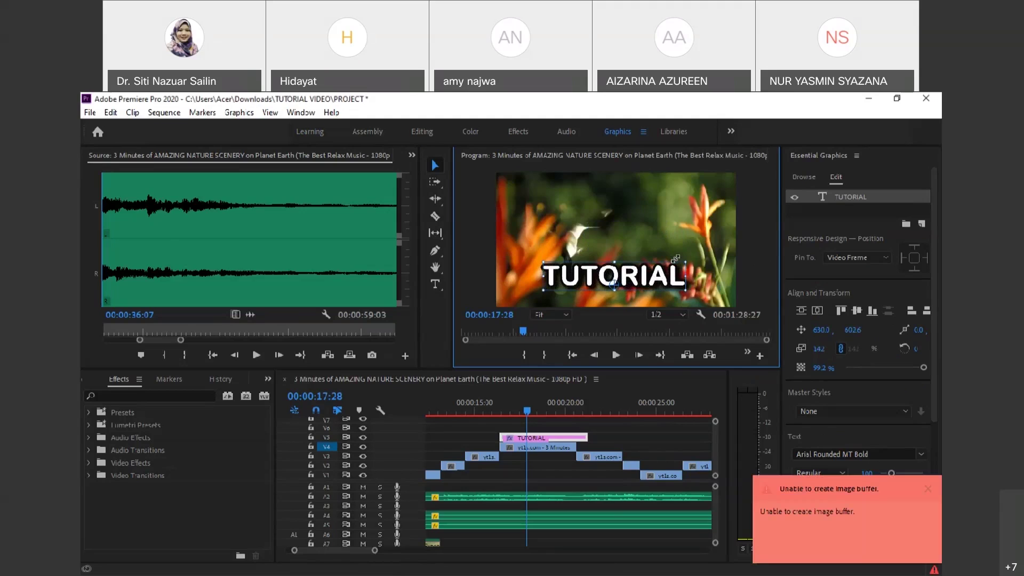
{"action": "left_click_drag", "start_coordinate": [675, 260], "coordinate": [661, 271]}
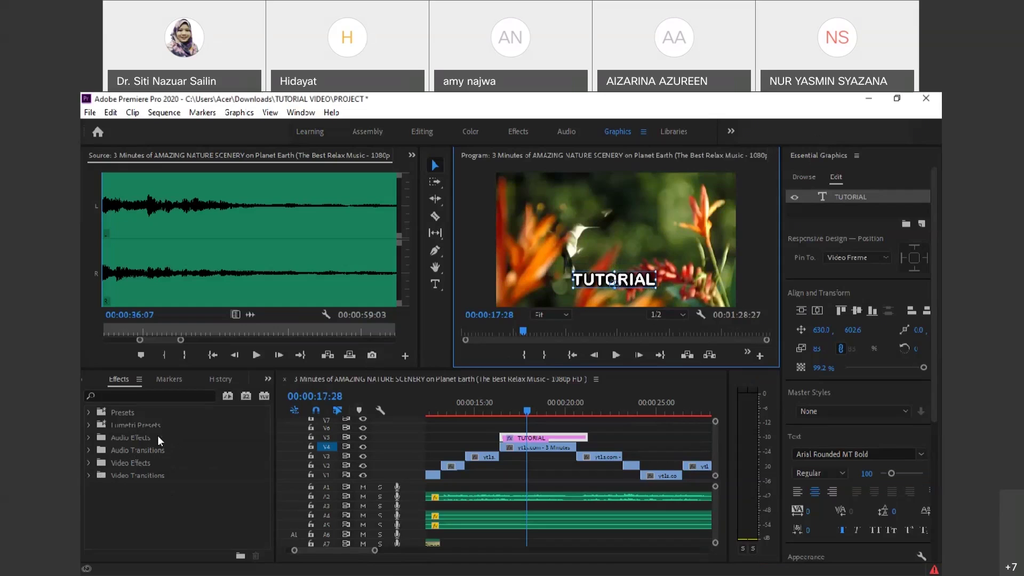
Apply the Radial Wipe video effect to the TUTORIAL title clip and preview it in the timeline.
{"action": "left_click", "coordinate": [89, 462]}
{"action": "scroll", "coordinate": [149, 475], "scroll_direction": "down", "scroll_amount": 3}
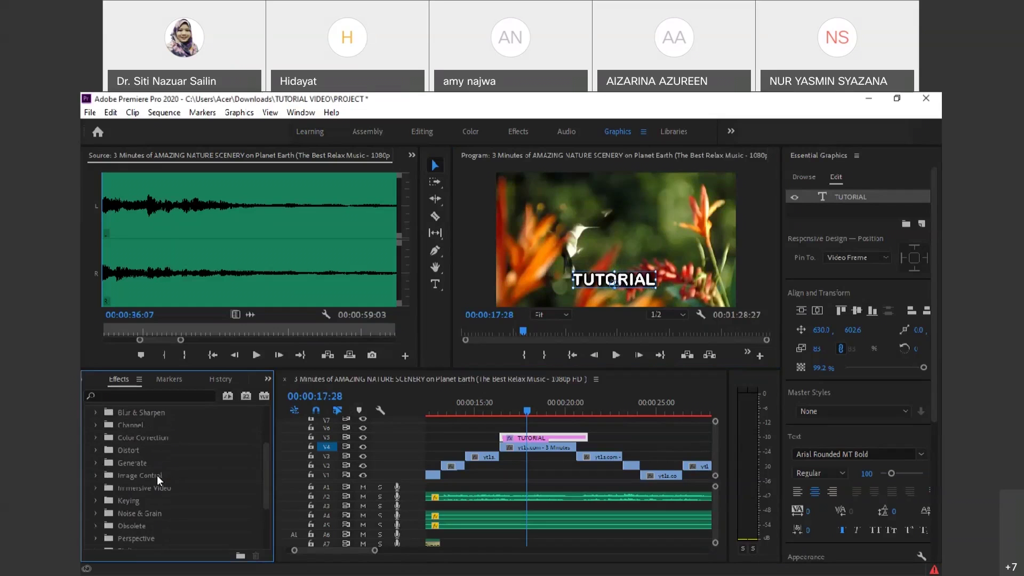
{"action": "scroll", "coordinate": [157, 476], "scroll_direction": "down", "scroll_amount": 3}
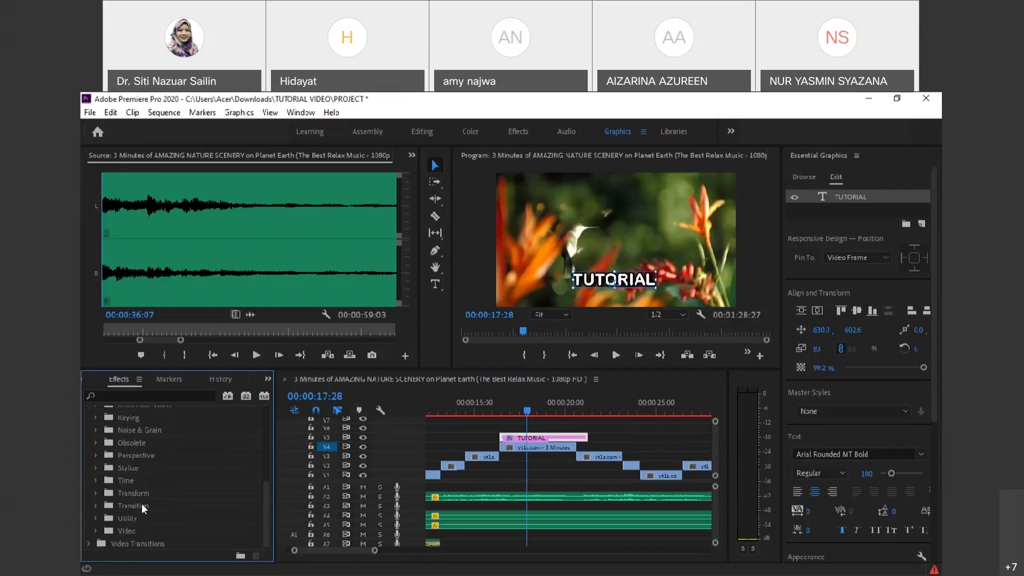
{"action": "left_click", "coordinate": [103, 504]}
{"action": "scroll", "coordinate": [155, 476], "scroll_direction": "down", "scroll_amount": 1}
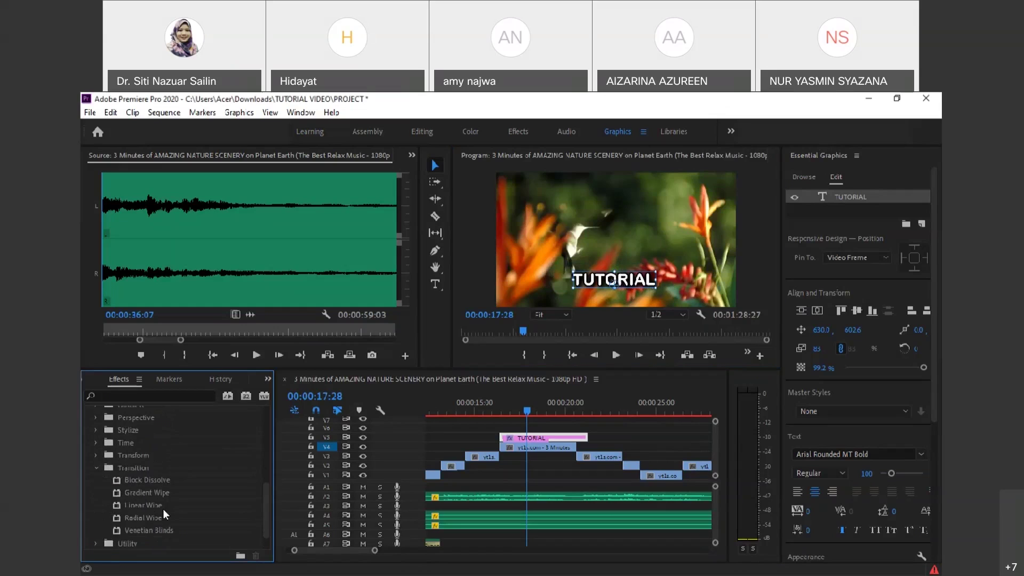
{"action": "left_click_drag", "start_coordinate": [136, 516], "coordinate": [500, 414]}
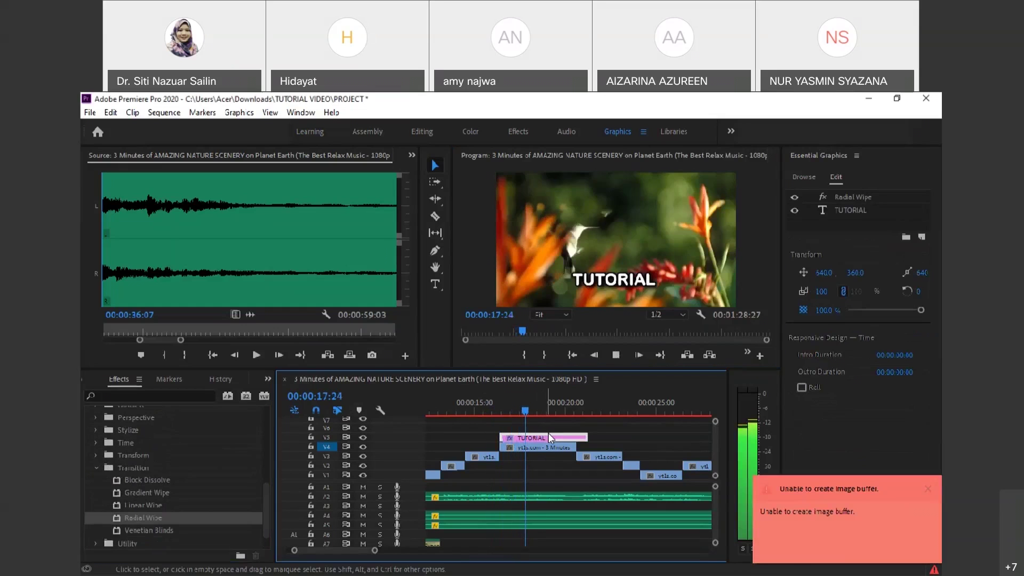
{"action": "key", "text": "space"}
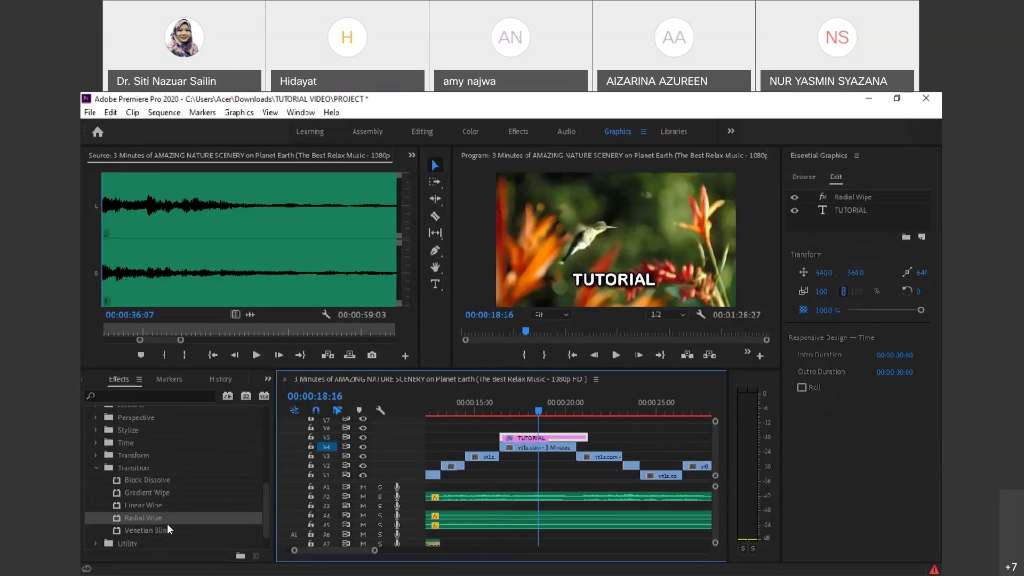
Move the video clip beneath the TUTORIAL title to the free stretch after it and preview the title over black.
{"action": "left_click", "coordinate": [531, 446]}
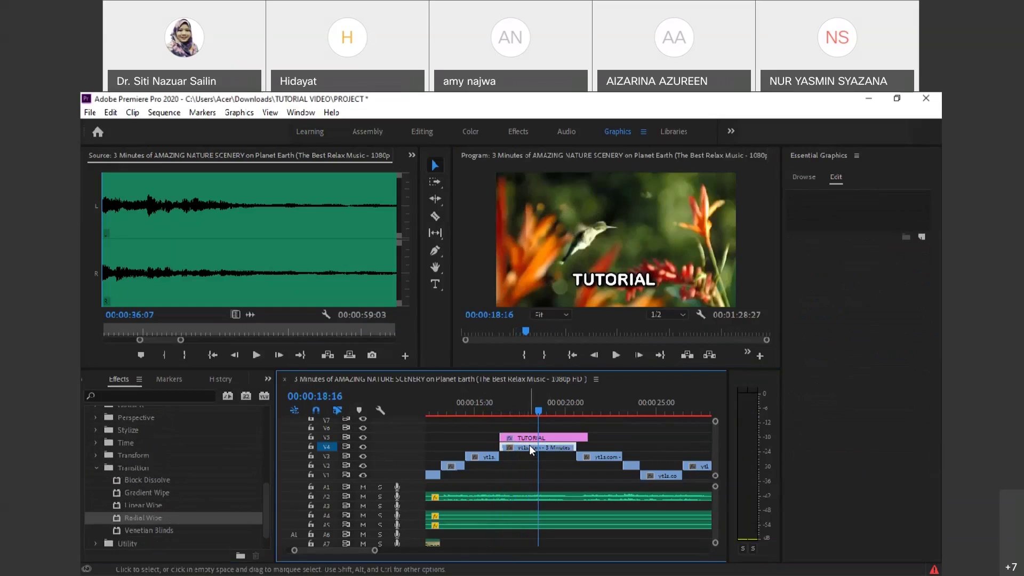
{"action": "left_click_drag", "start_coordinate": [529, 445], "coordinate": [636, 437]}
{"action": "left_click", "coordinate": [498, 403]}
{"action": "key", "text": "space"}
{"action": "key", "text": "space"}
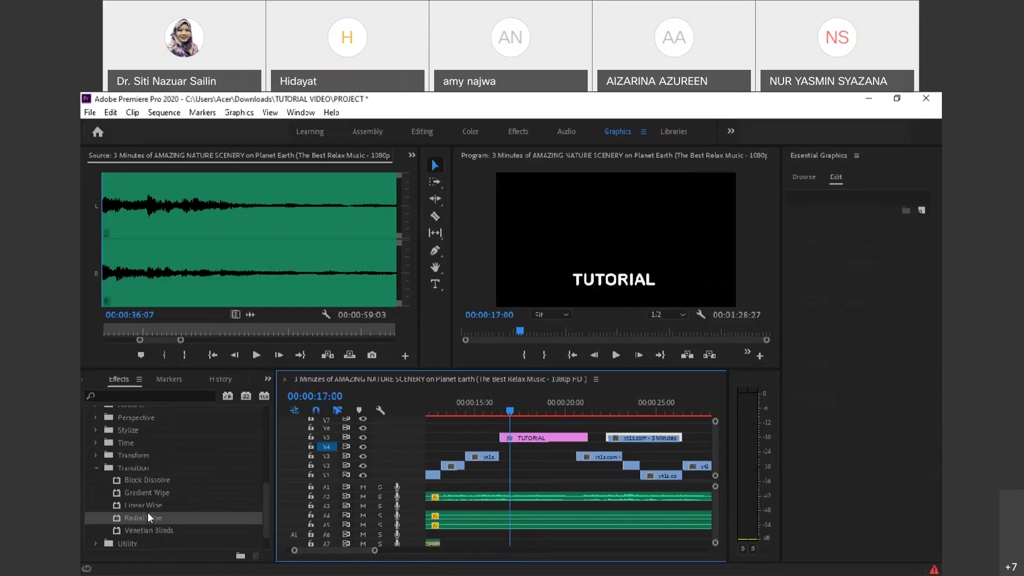
Apply a second Radial Wipe effect to the TUTORIAL title and play it from just before its start.
{"action": "left_click_drag", "start_coordinate": [136, 515], "coordinate": [522, 438]}
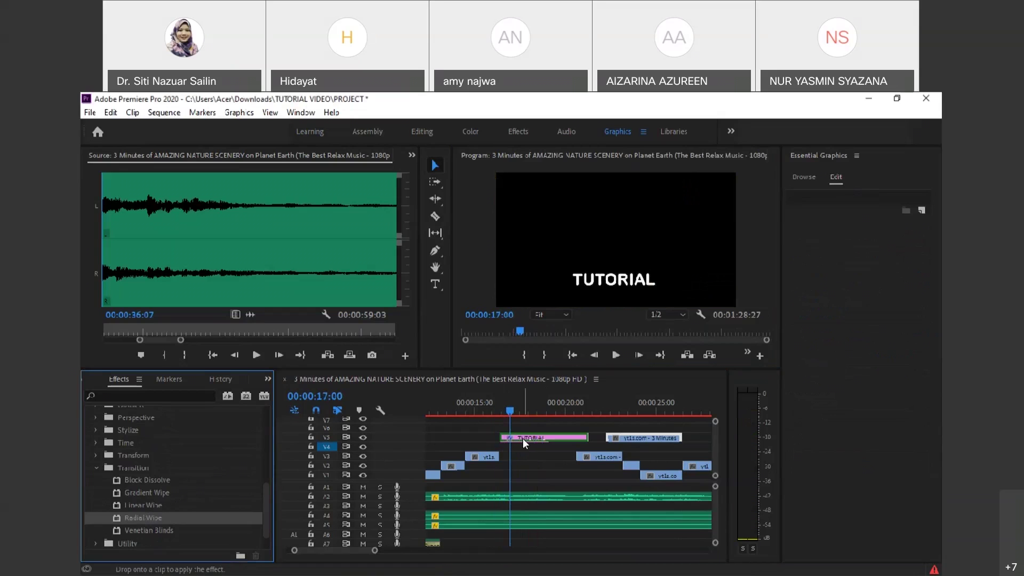
{"action": "key", "text": "space"}
{"action": "left_click", "coordinate": [498, 402]}
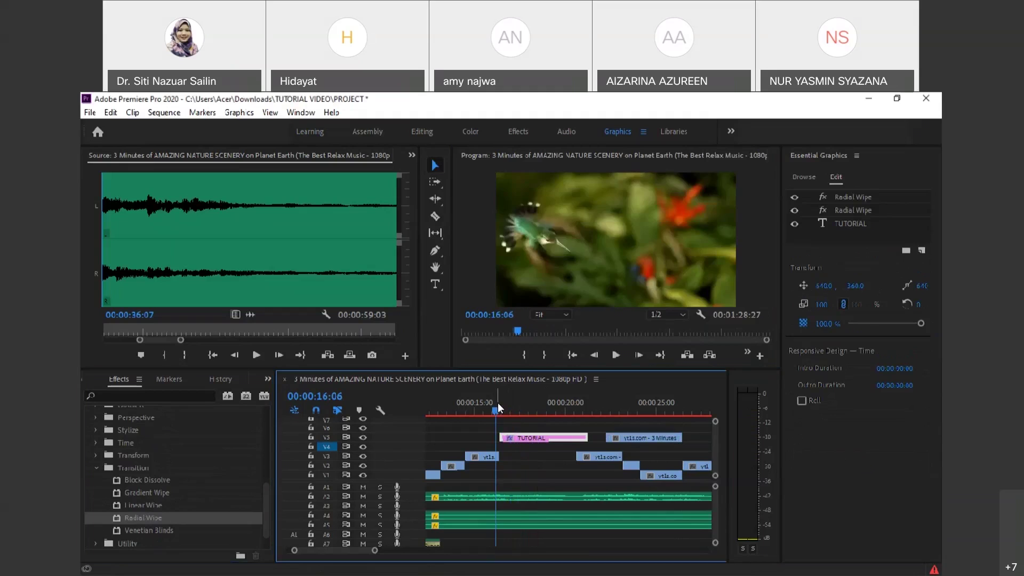
{"action": "key", "text": "space"}
Apply the Gradient Wipe video effect to the TUTORIAL title and play it from just before its start.
{"action": "scroll", "coordinate": [161, 456], "scroll_direction": "down", "scroll_amount": 2}
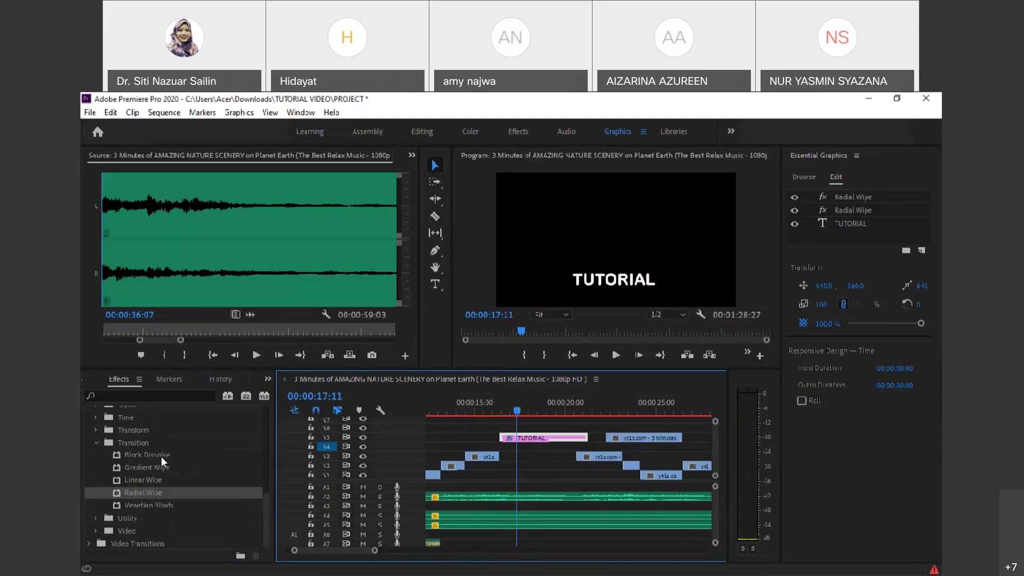
{"action": "left_click", "coordinate": [156, 504]}
{"action": "left_click", "coordinate": [155, 468]}
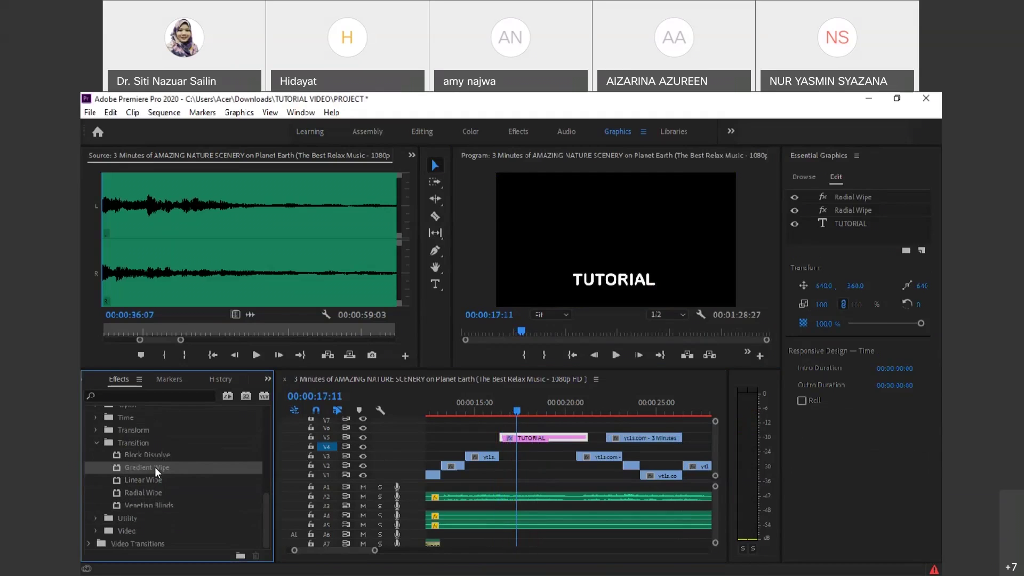
{"action": "left_click_drag", "start_coordinate": [154, 467], "coordinate": [533, 438]}
{"action": "left_click", "coordinate": [494, 402]}
{"action": "key", "text": "space"}
{"action": "key", "text": "space"}
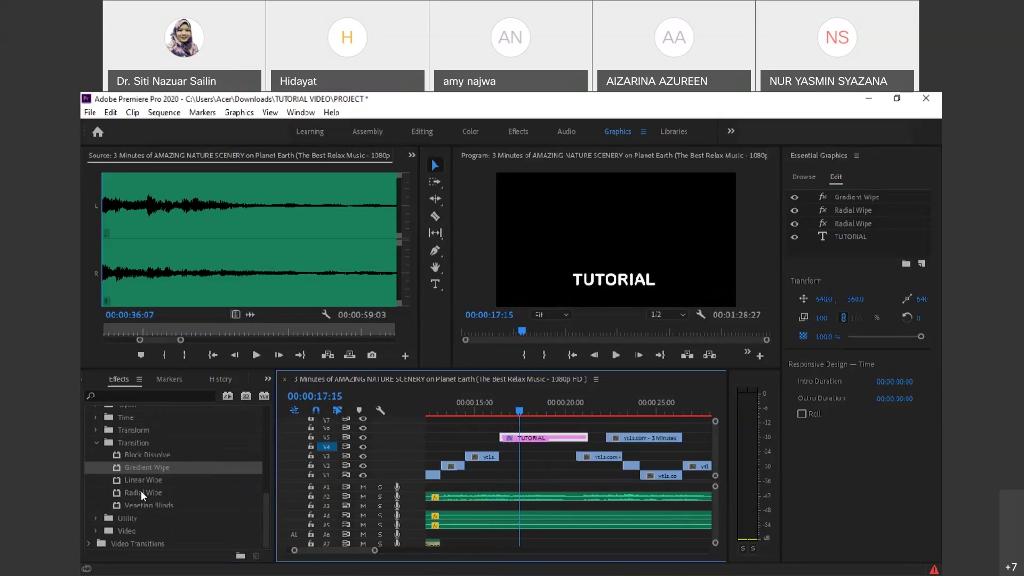
Collapse the Transition effects folder and move the displaced video clip back beneath the TUTORIAL title on V4.
{"action": "scroll", "coordinate": [131, 500], "scroll_direction": "up", "scroll_amount": 2}
{"action": "scroll", "coordinate": [140, 466], "scroll_direction": "down", "scroll_amount": 2}
{"action": "left_click", "coordinate": [93, 440]}
{"action": "scroll", "coordinate": [161, 453], "scroll_direction": "up", "scroll_amount": 5}
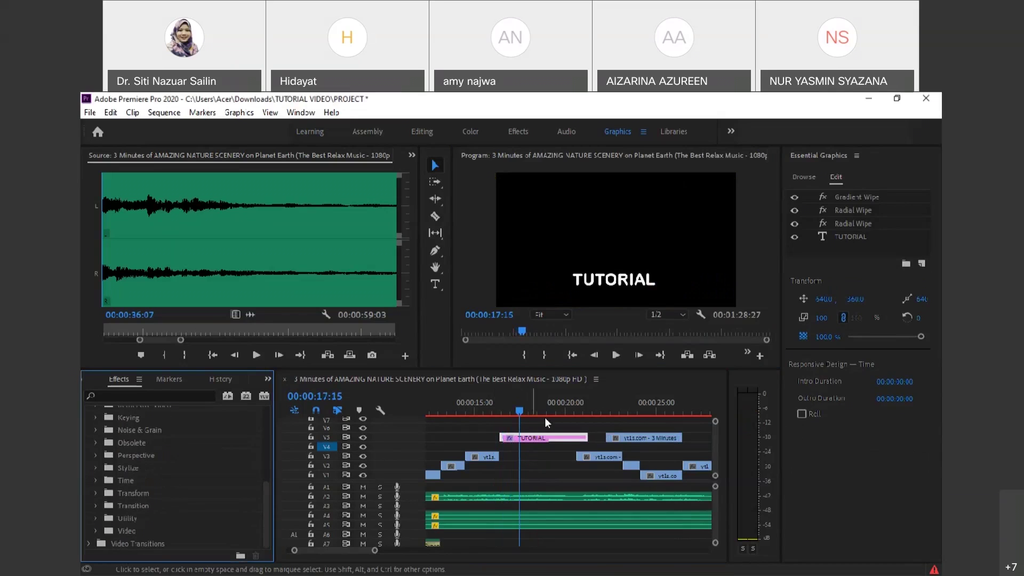
{"action": "left_click_drag", "start_coordinate": [623, 438], "coordinate": [554, 433]}
{"action": "left_click", "coordinate": [499, 405]}
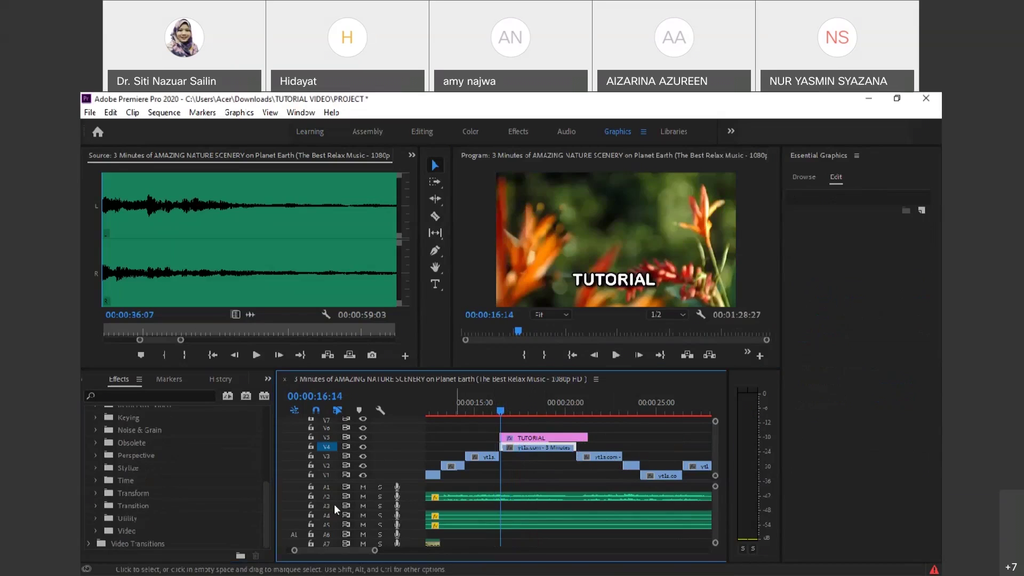
Add a Film Dissolve video transition at the start of the TUTORIAL title clip.
{"action": "left_click_drag", "start_coordinate": [268, 494], "coordinate": [276, 415]}
{"action": "left_click", "coordinate": [90, 463]}
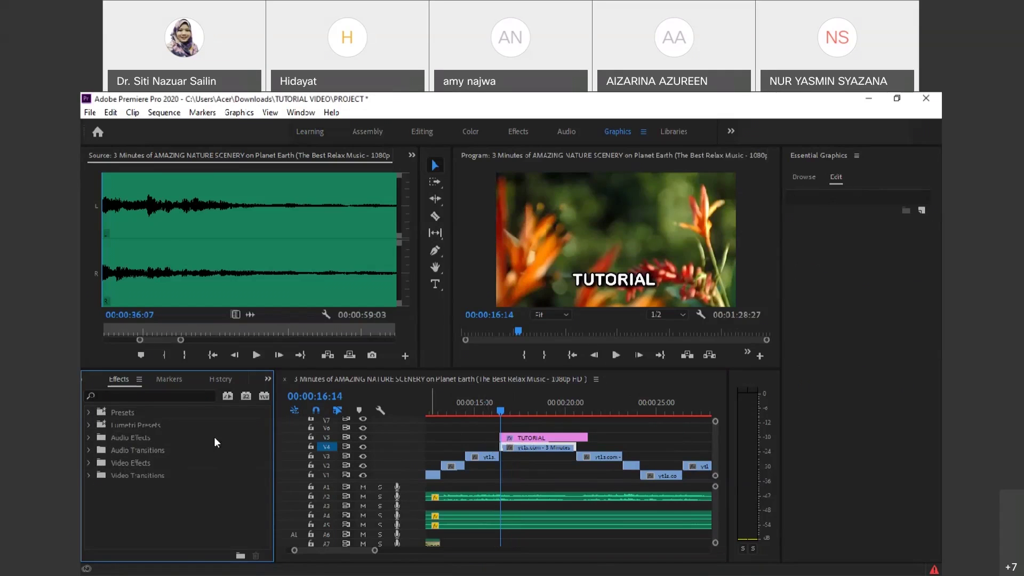
{"action": "left_click", "coordinate": [89, 474]}
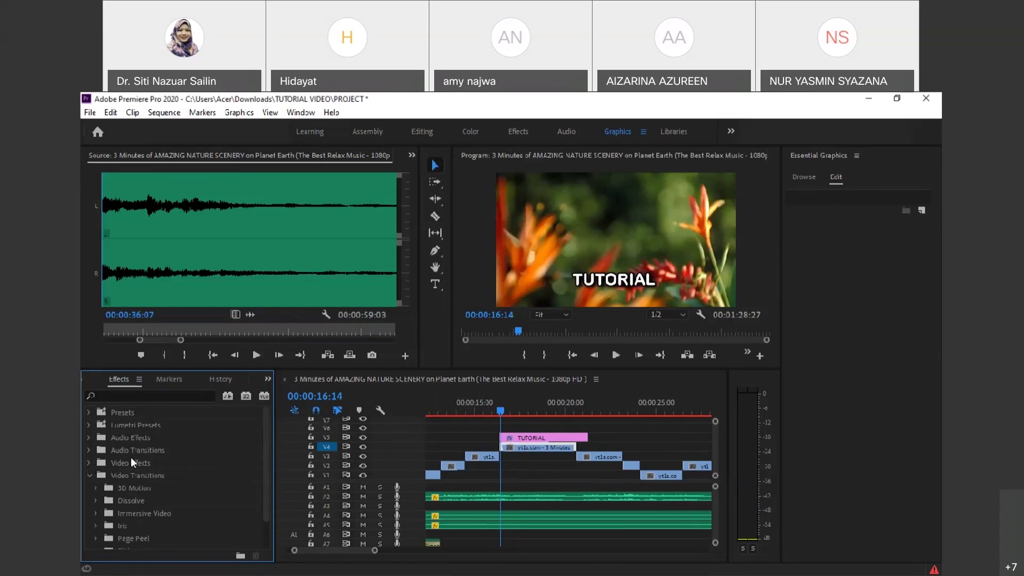
{"action": "scroll", "coordinate": [165, 452], "scroll_direction": "down", "scroll_amount": 1}
{"action": "scroll", "coordinate": [172, 488], "scroll_direction": "down", "scroll_amount": 2}
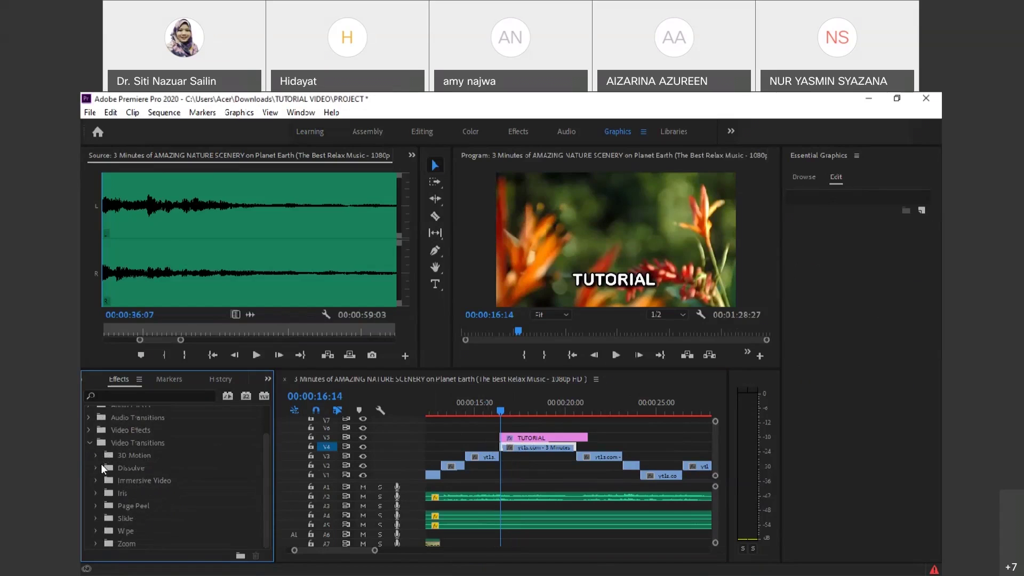
{"action": "left_click", "coordinate": [96, 465]}
{"action": "scroll", "coordinate": [142, 468], "scroll_direction": "down", "scroll_amount": 2}
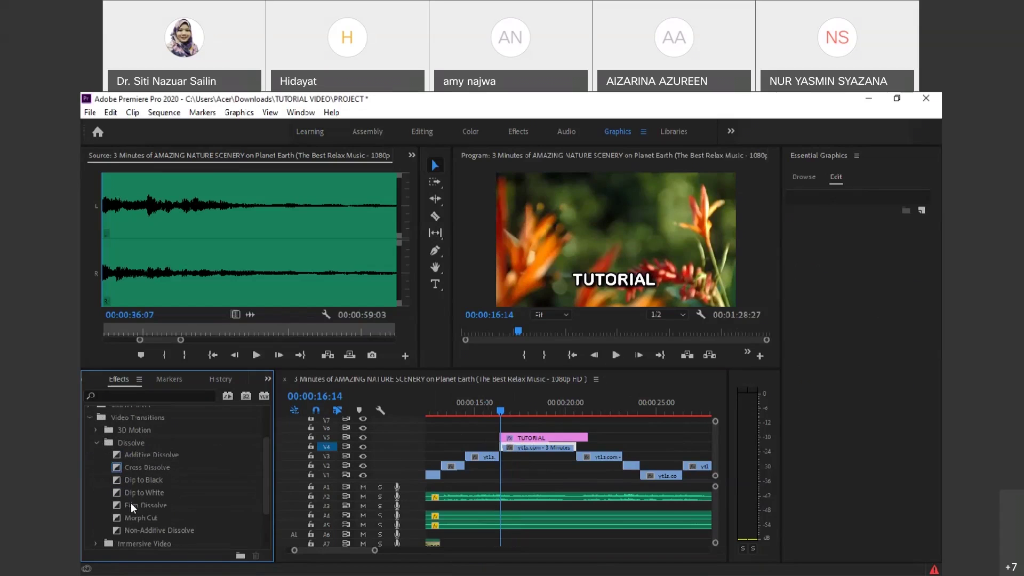
{"action": "left_click_drag", "start_coordinate": [131, 503], "coordinate": [508, 441]}
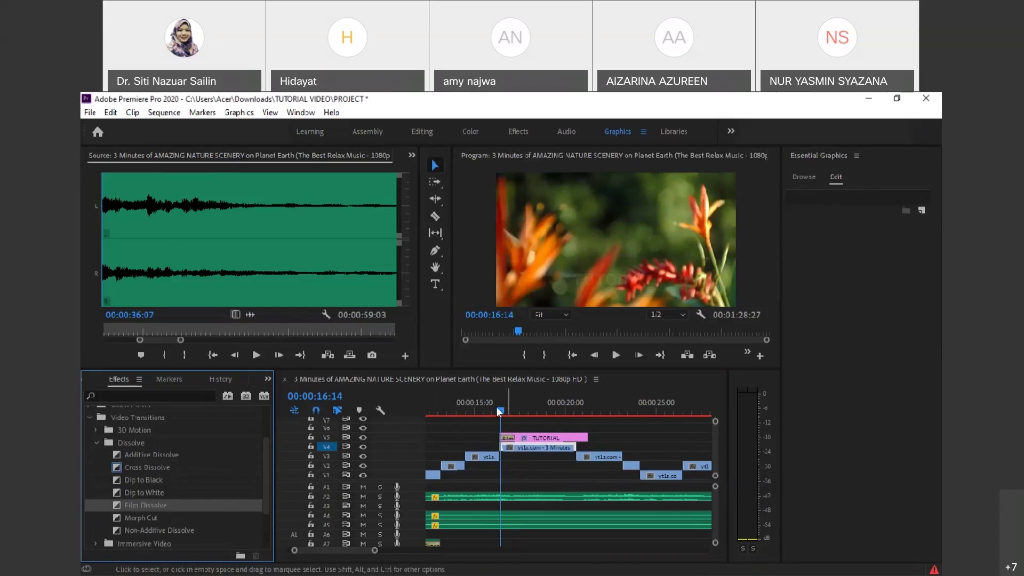
Play the sequence from about 00:00:16:00 to review the dissolve into the TUTORIAL title.
{"action": "left_click", "coordinate": [493, 401]}
{"action": "key", "text": "space"}
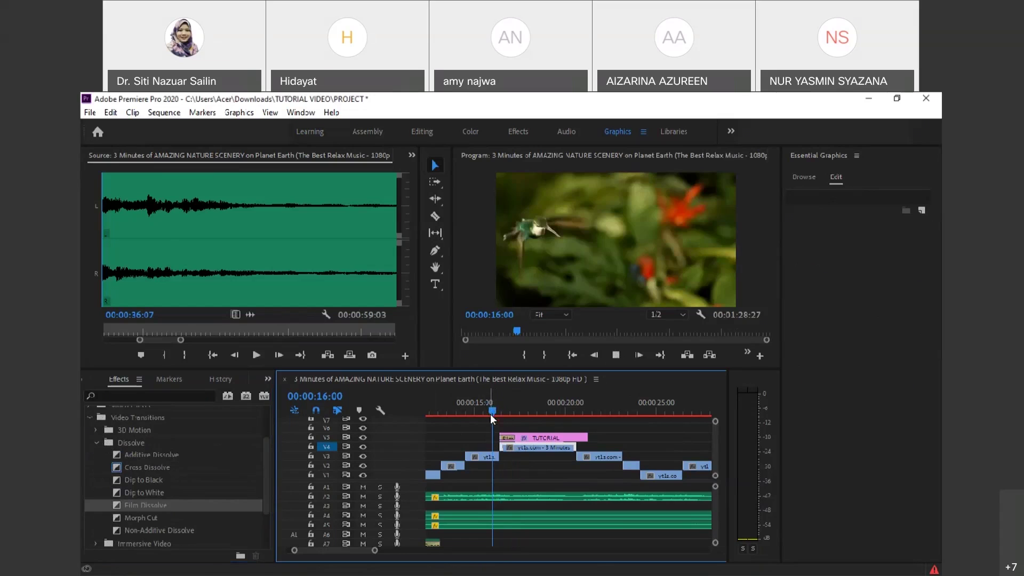
{"action": "left_click", "coordinate": [617, 354]}
{"action": "left_click", "coordinate": [618, 353]}
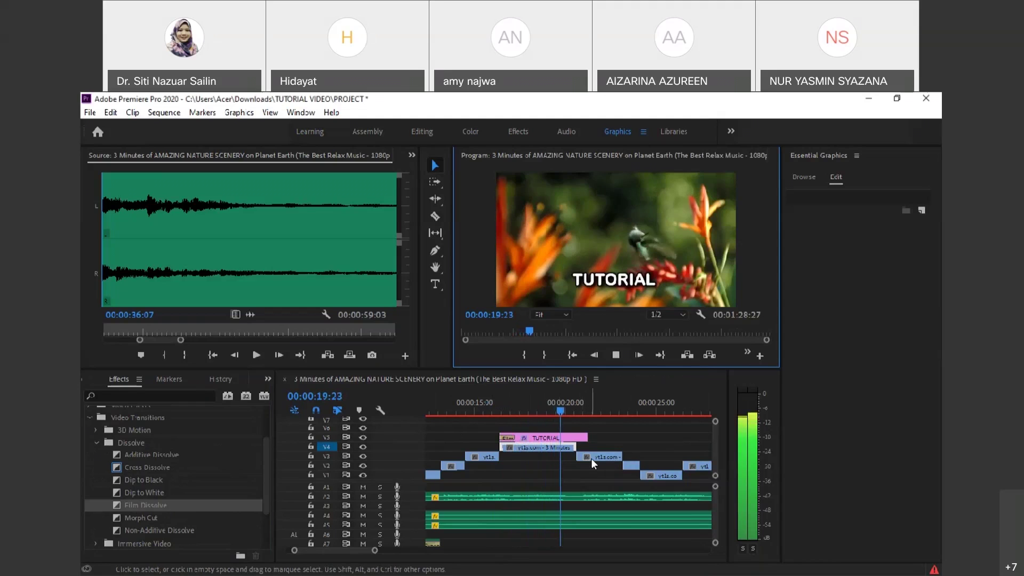
{"action": "key", "text": "space"}
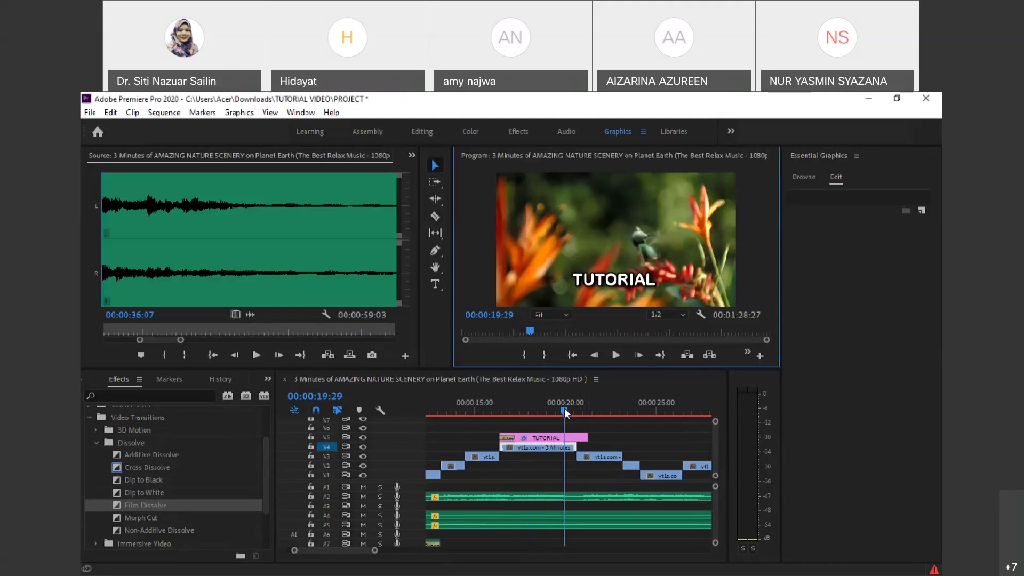
Play the whole sequence from 00:00:00:00 with the Program monitor enlarged, and fit the entire sequence in the timeline.
{"action": "left_click_drag", "start_coordinate": [562, 408], "coordinate": [406, 411]}
{"action": "key", "text": "space"}
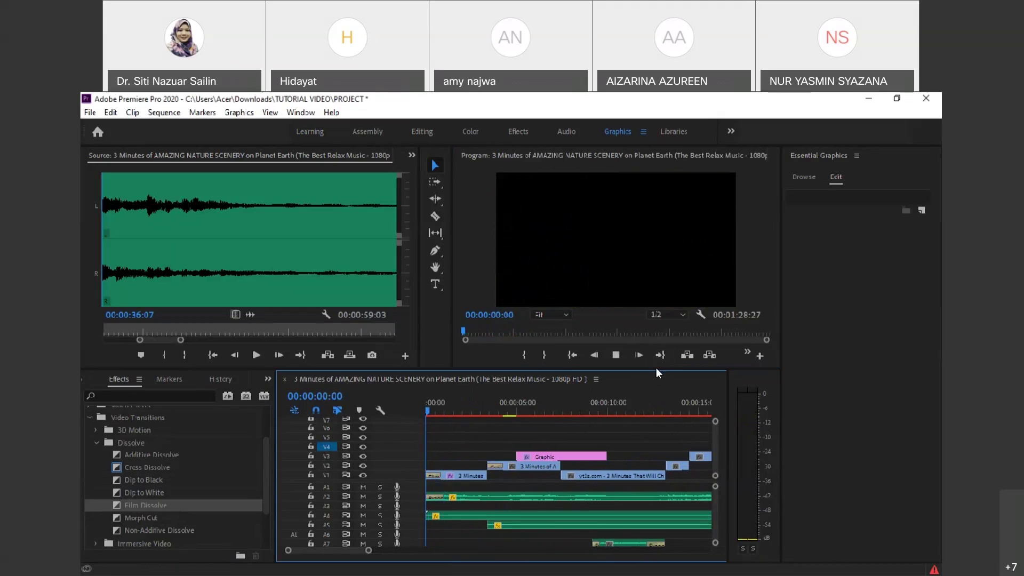
{"action": "left_click_drag", "start_coordinate": [657, 369], "coordinate": [713, 460]}
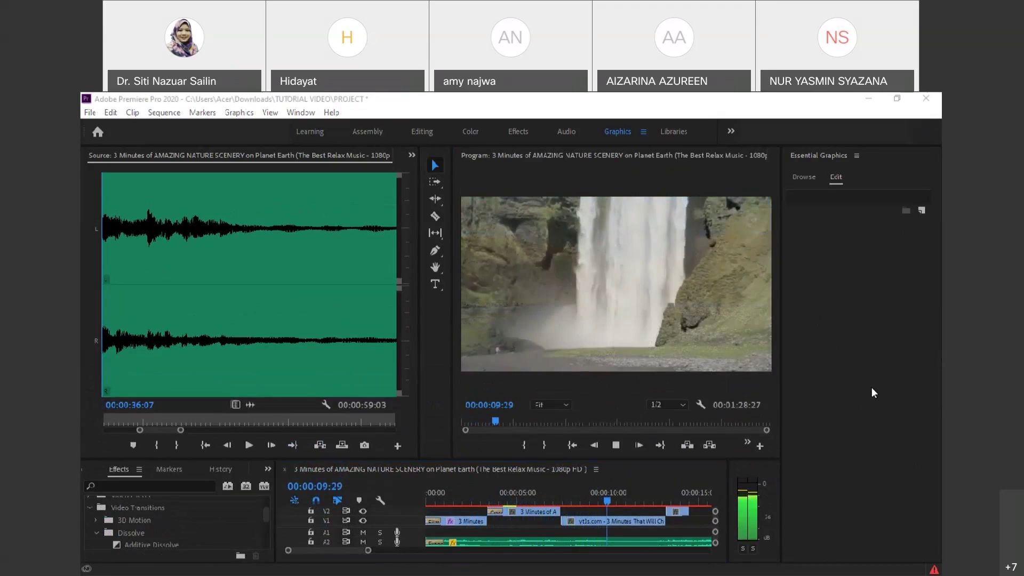
{"action": "left_click_drag", "start_coordinate": [781, 307], "coordinate": [869, 310]}
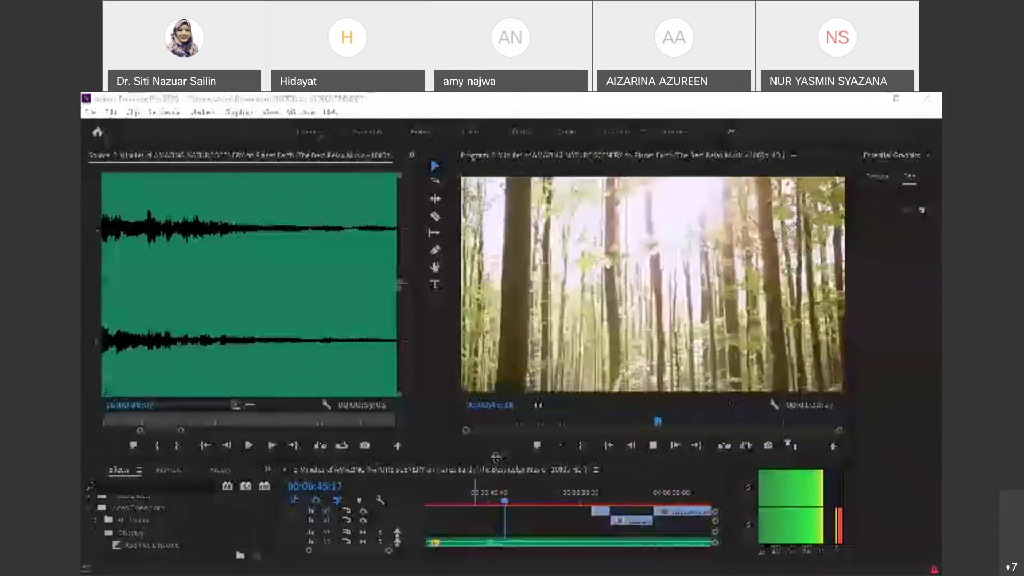
{"action": "left_click_drag", "start_coordinate": [496, 457], "coordinate": [509, 368]}
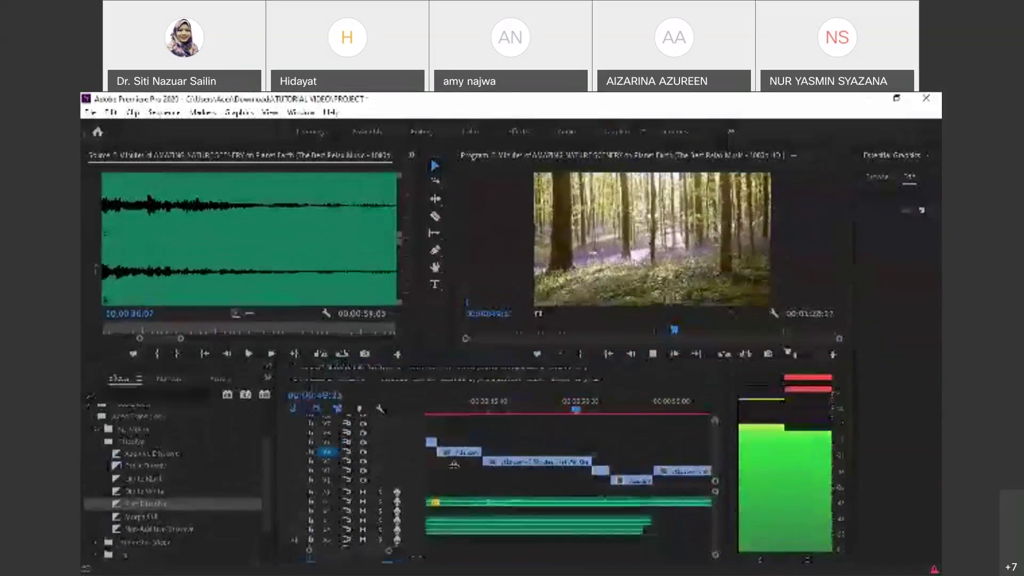
{"action": "left_click_drag", "start_coordinate": [388, 550], "coordinate": [490, 552]}
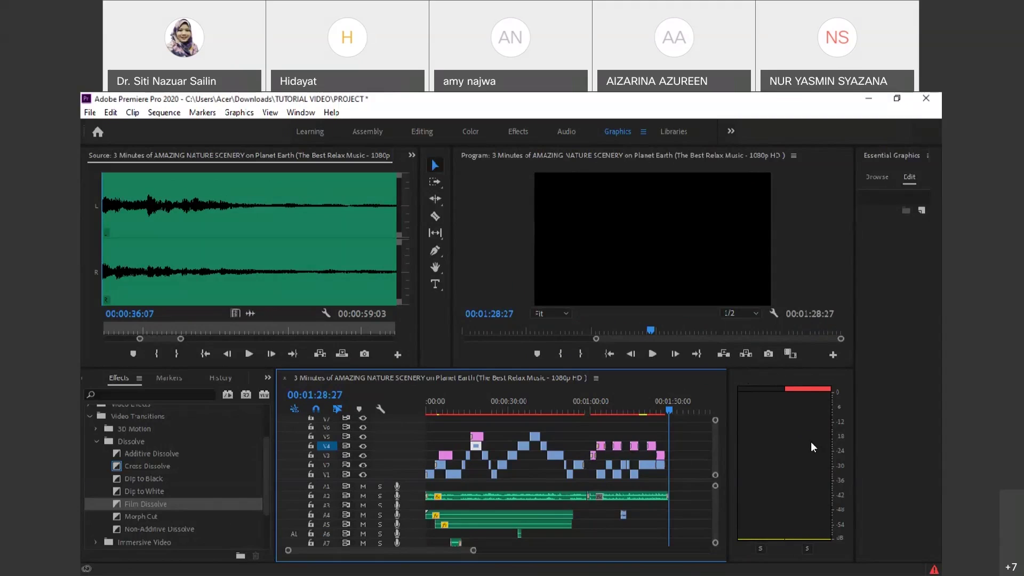
View the Effect Controls and the Audio Clip Mixer with the playhead at 00:01:20:00.
{"action": "left_click", "coordinate": [416, 156]}
{"action": "left_click", "coordinate": [434, 197]}
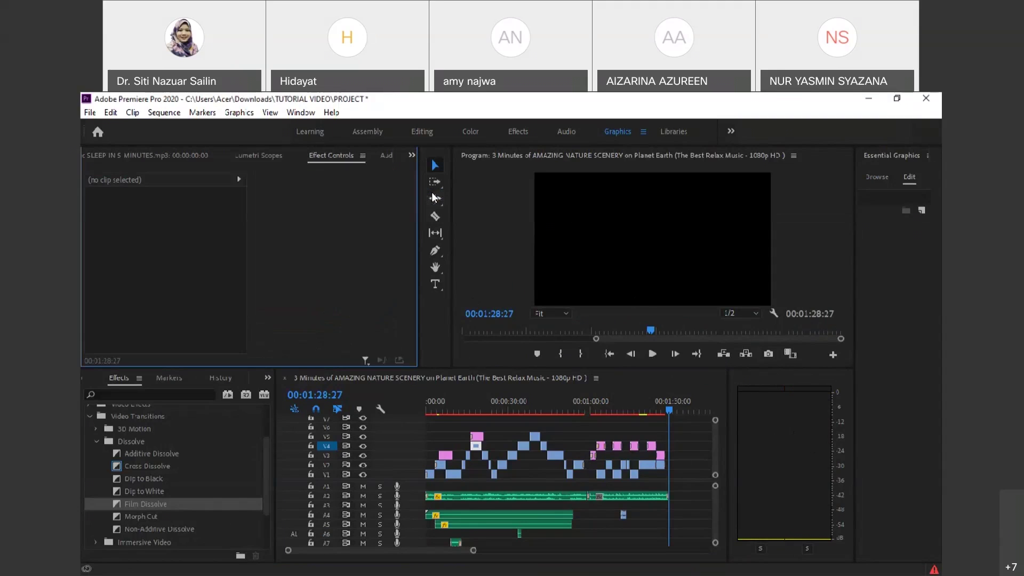
{"action": "left_click_drag", "start_coordinate": [670, 416], "coordinate": [643, 401]}
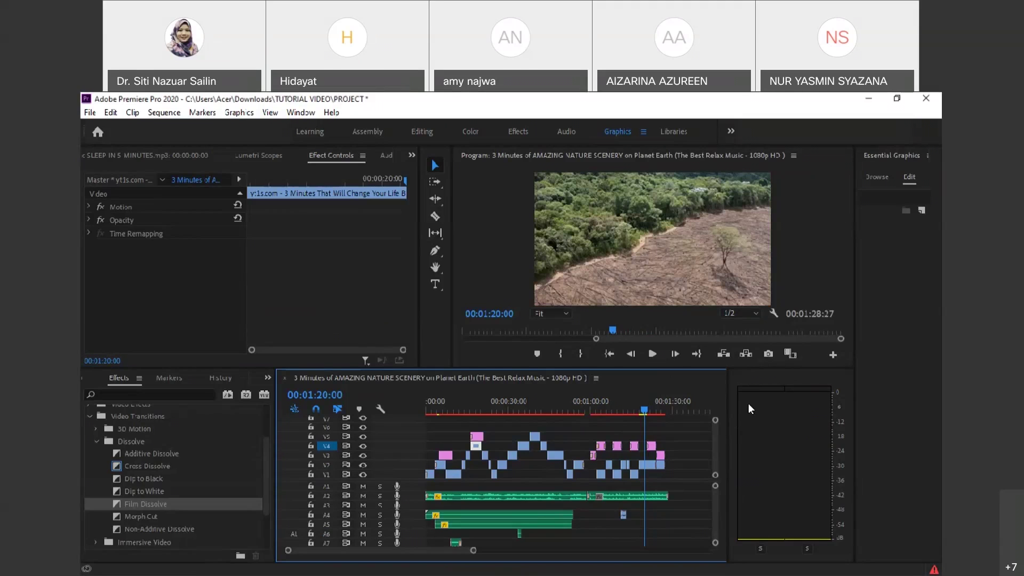
{"action": "left_click", "coordinate": [412, 155]}
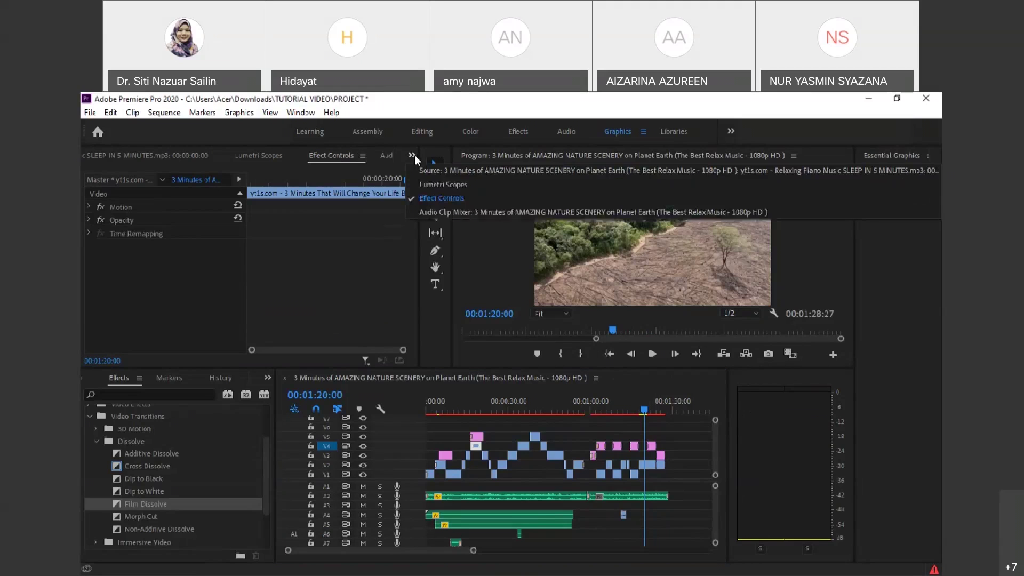
{"action": "left_click", "coordinate": [439, 212]}
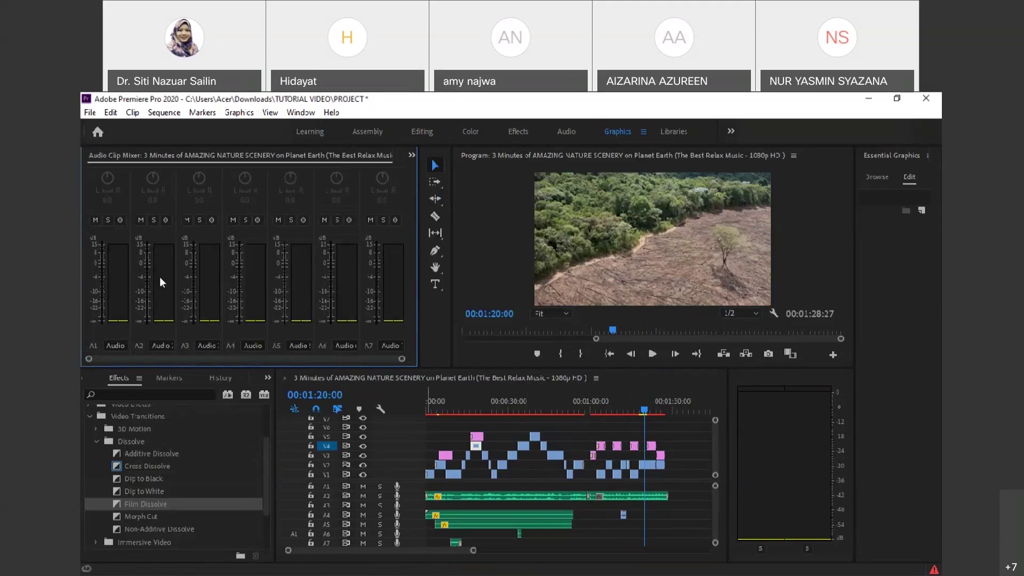
Switch from the Graphics workspace to the Editing workspace.
{"action": "left_click", "coordinate": [90, 113]}
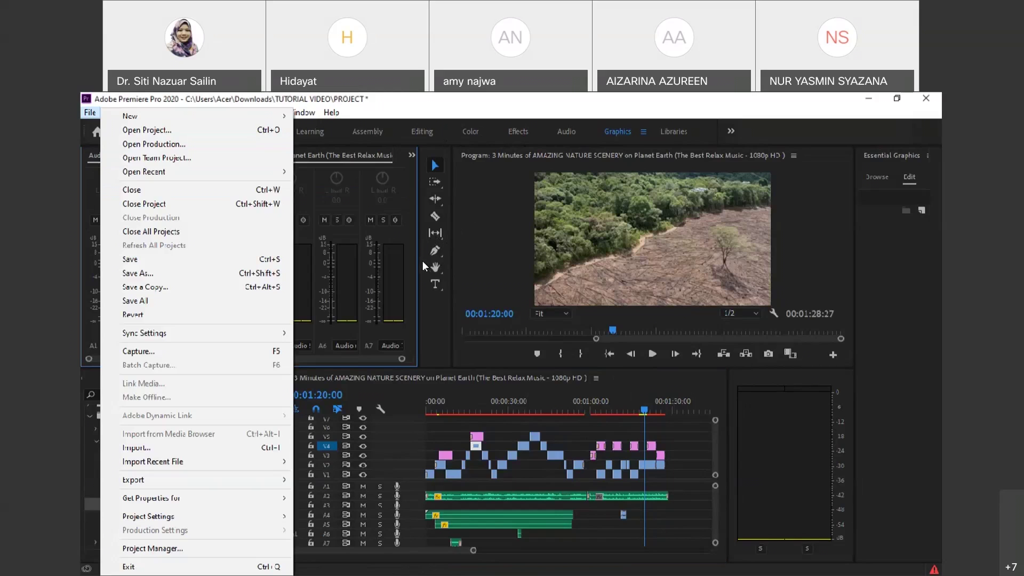
{"action": "left_click", "coordinate": [444, 303]}
{"action": "left_click", "coordinate": [470, 292]}
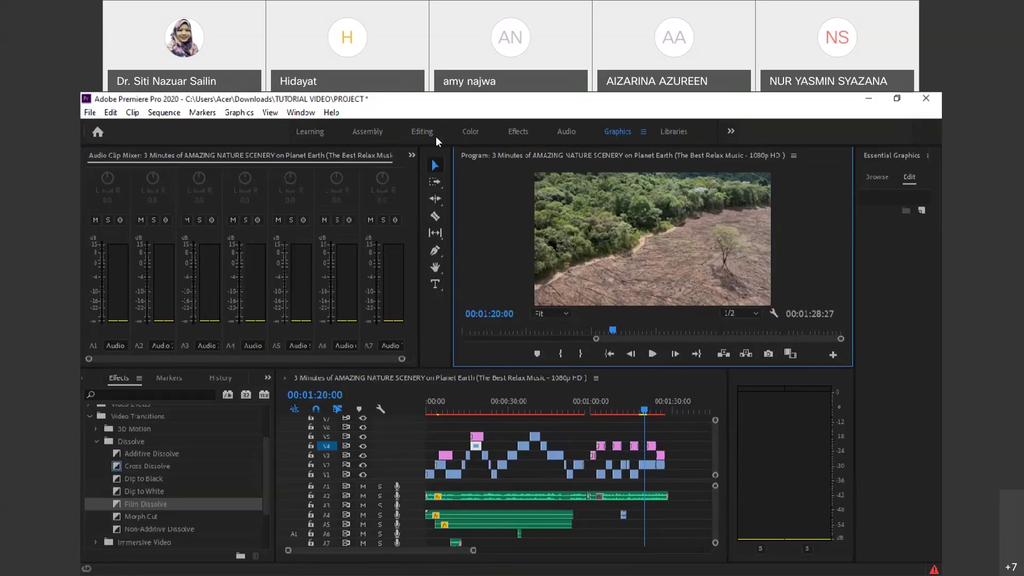
{"action": "left_click", "coordinate": [444, 157]}
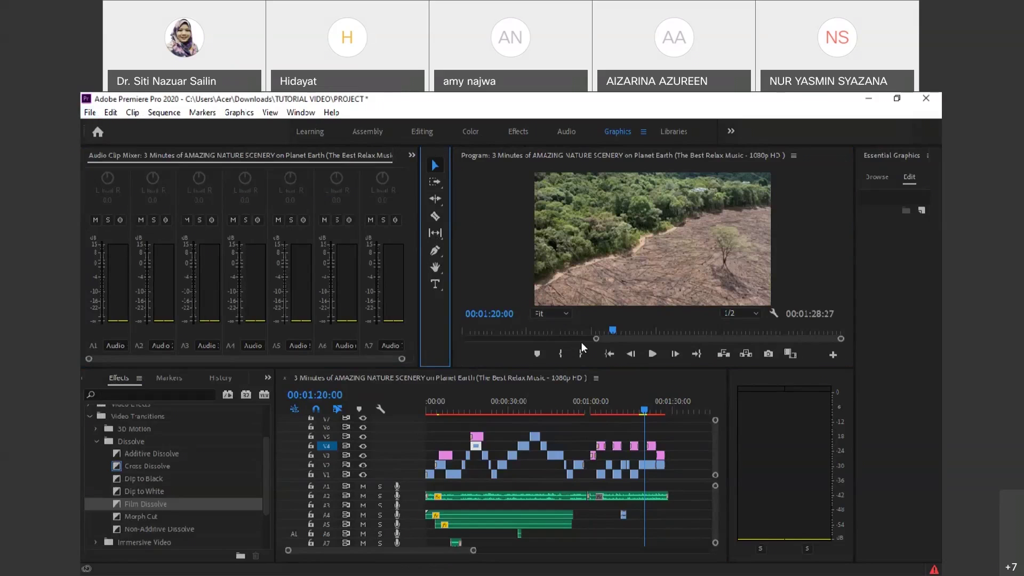
{"action": "left_click", "coordinate": [420, 136]}
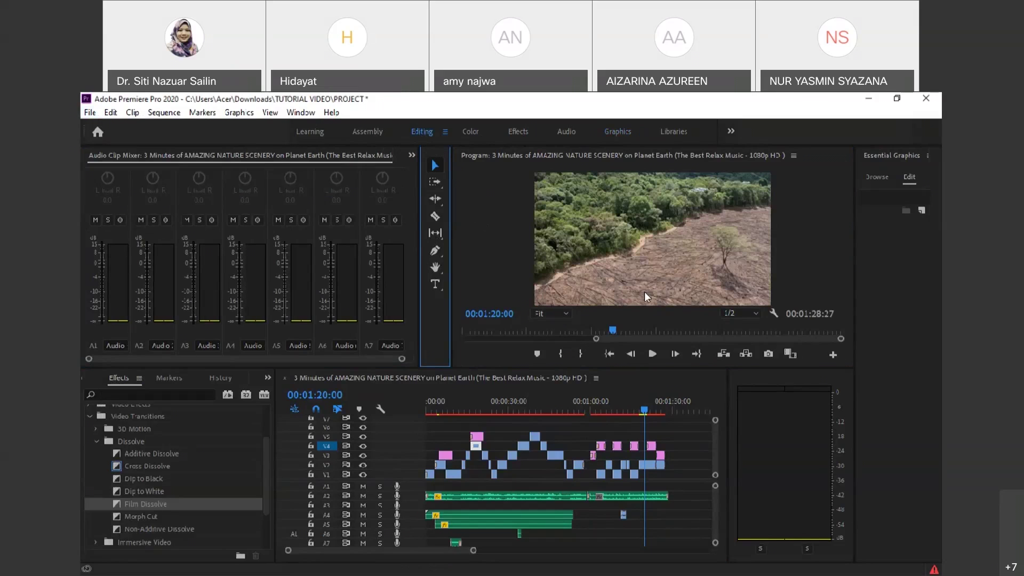
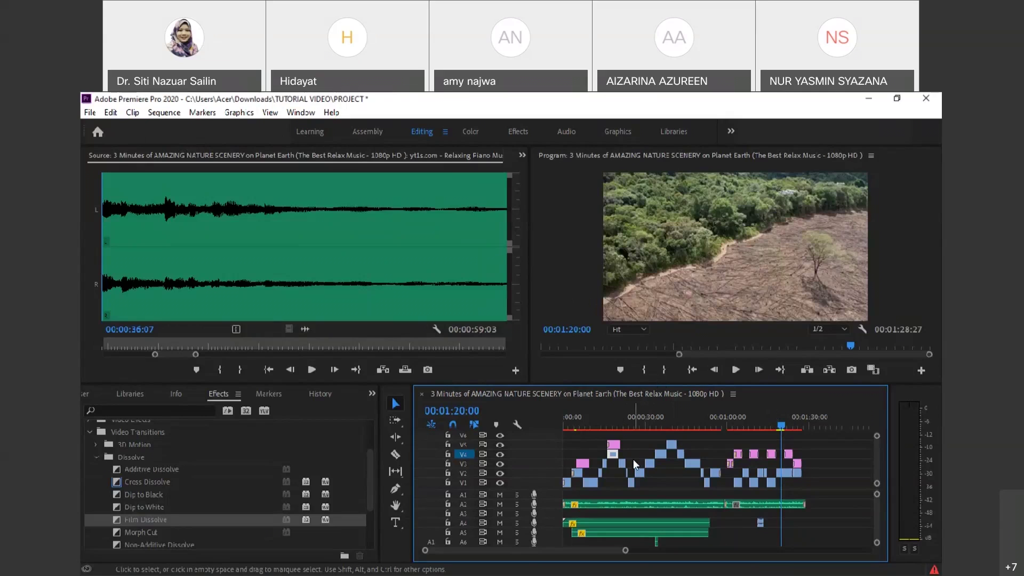
Save the project under the new name PROJECT2 in the TUTORIAL VIDEO folder in Downloads.
{"action": "left_click", "coordinate": [94, 111]}
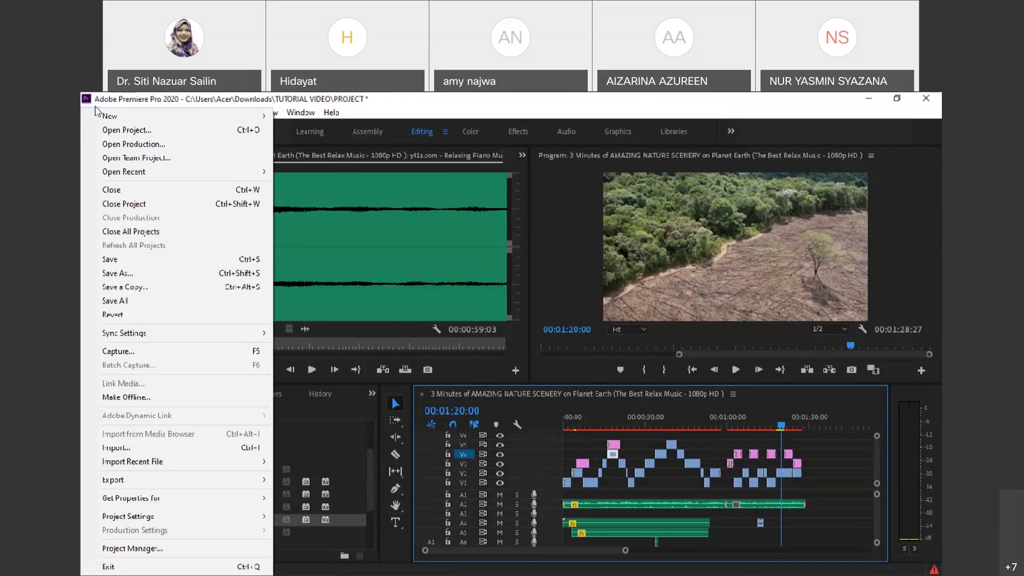
{"action": "left_click", "coordinate": [142, 274]}
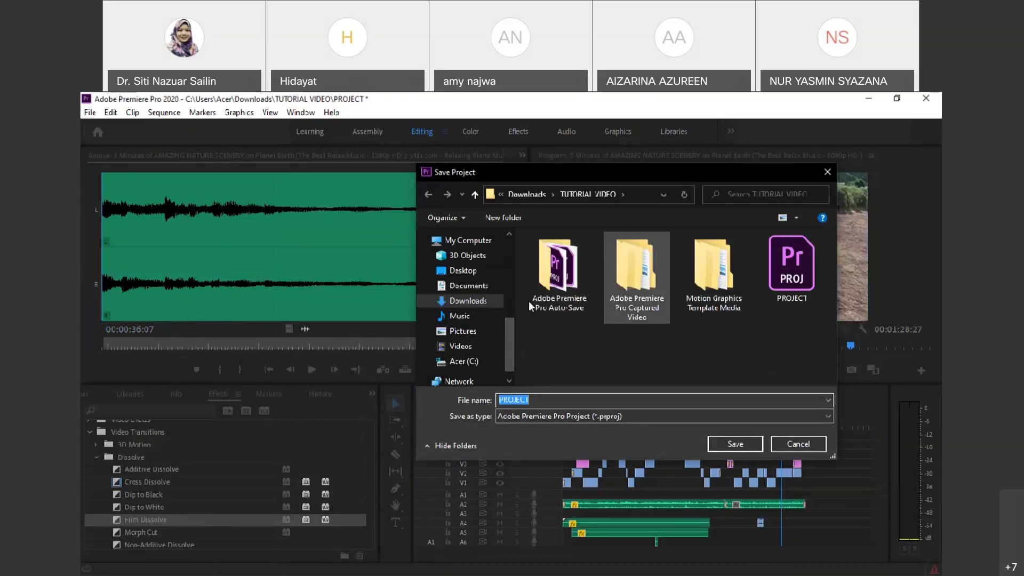
{"action": "left_click", "coordinate": [506, 299]}
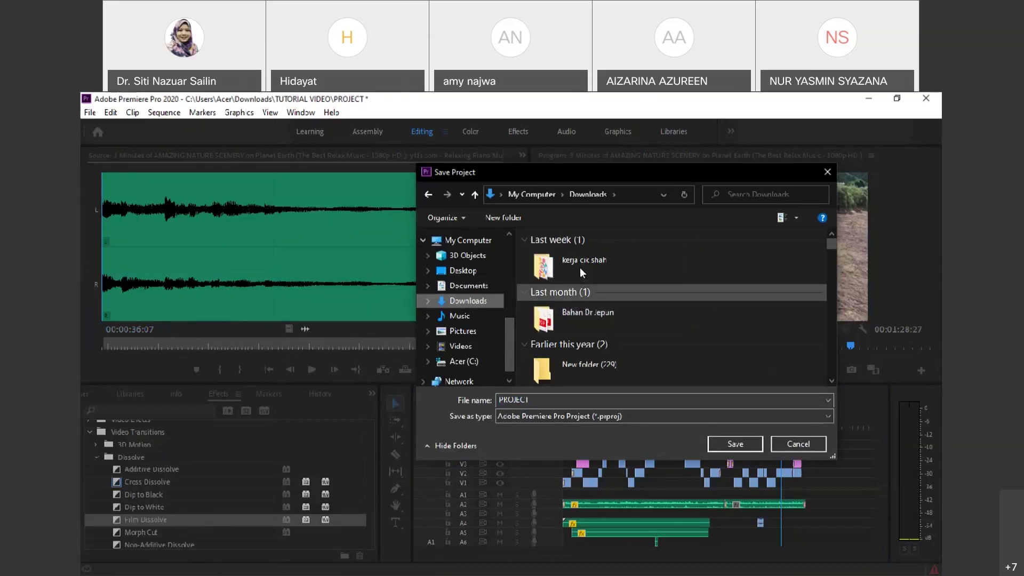
{"action": "left_click", "coordinate": [593, 268]}
{"action": "double_click", "coordinate": [593, 265]}
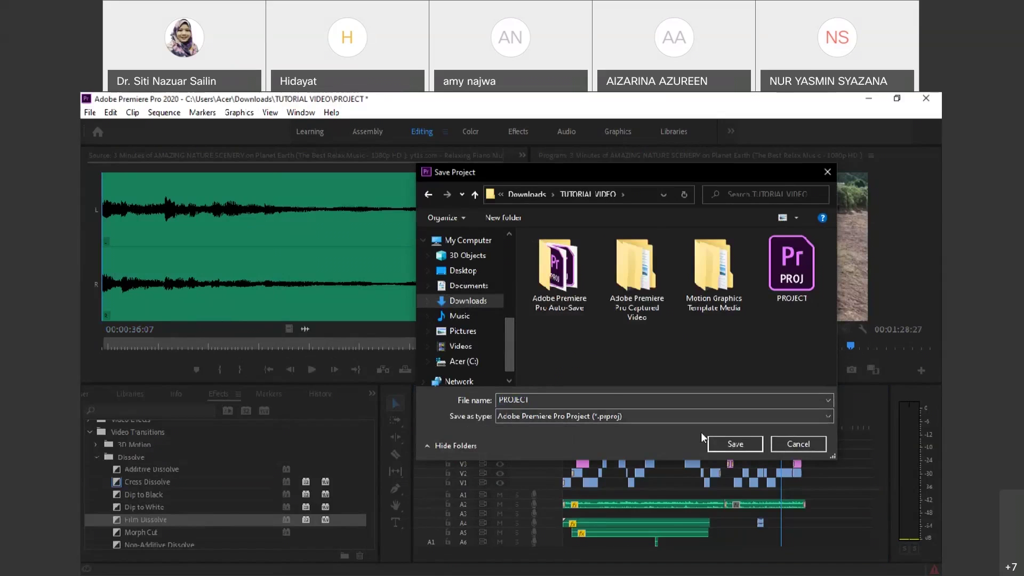
{"action": "left_click", "coordinate": [605, 397]}
{"action": "key", "text": "End"}
{"action": "type", "text": "2"}
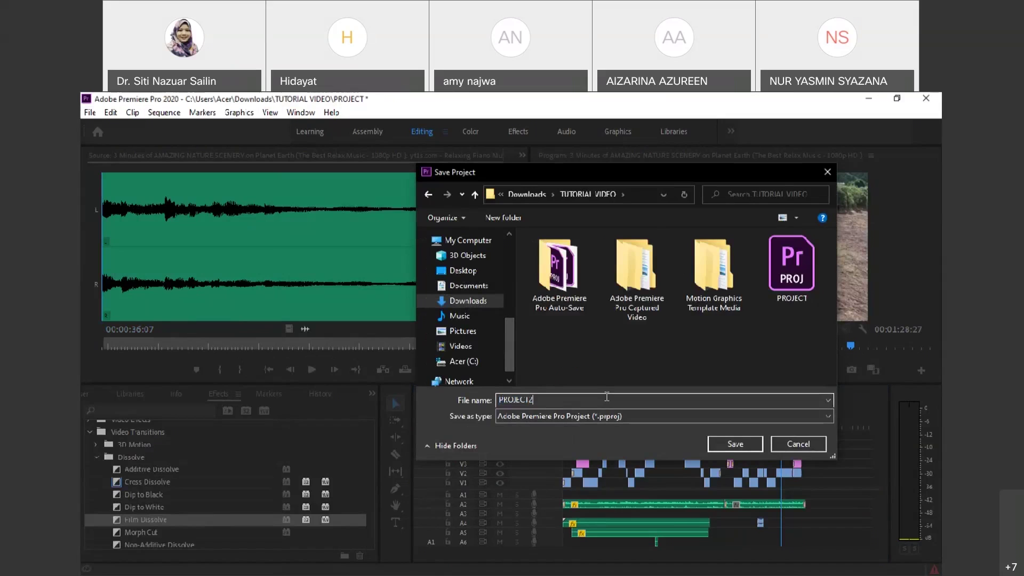
{"action": "left_click", "coordinate": [734, 442]}
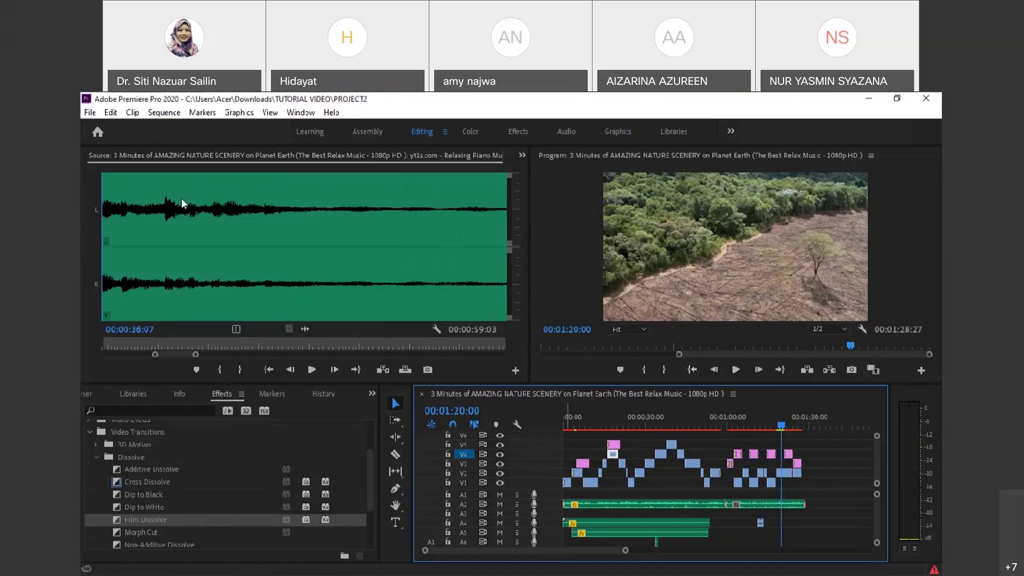
{"action": "left_click", "coordinate": [91, 114]}
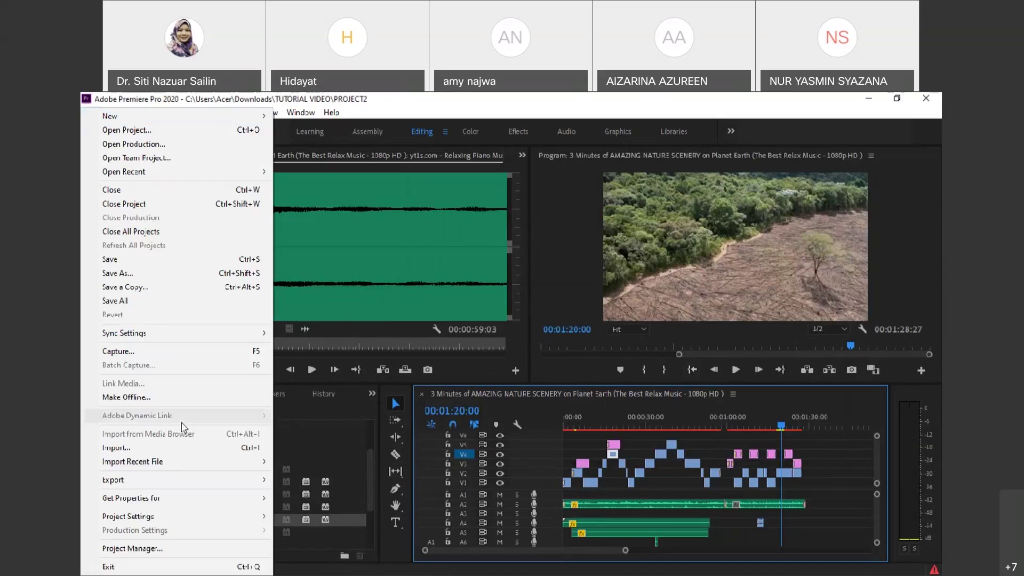
{"action": "left_click", "coordinate": [125, 450]}
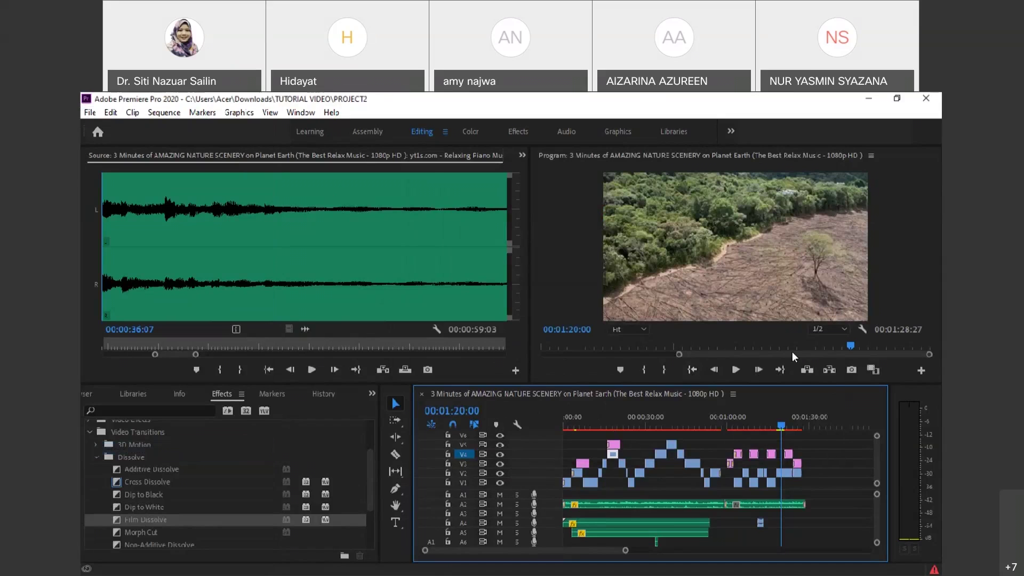
{"action": "left_click", "coordinate": [827, 172]}
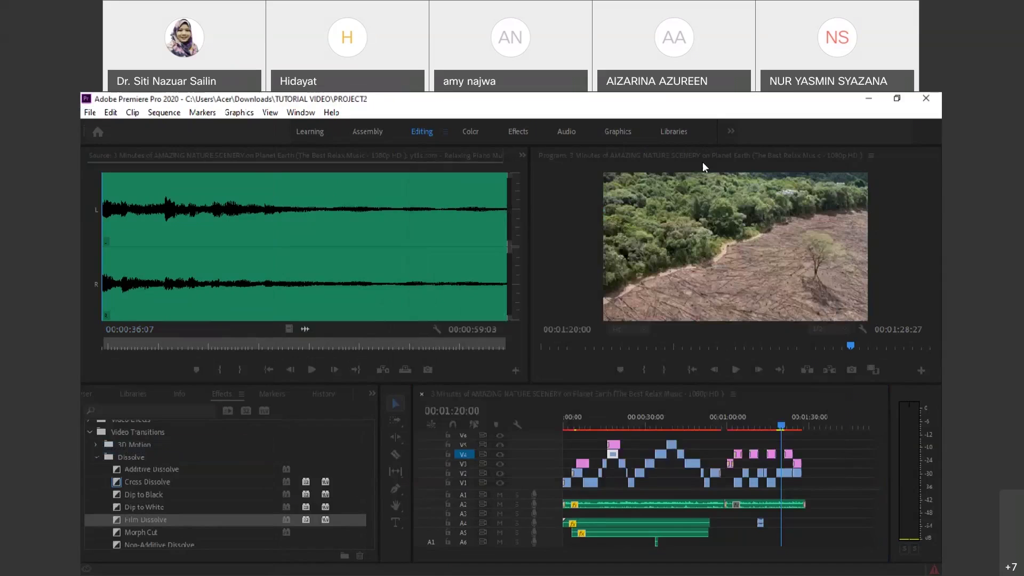
Open the media export settings for the sequence and examine the available formats, keeping H.264.
{"action": "left_click", "coordinate": [90, 112]}
{"action": "mouse_move", "coordinate": [184, 483]}
{"action": "left_click", "coordinate": [362, 331]}
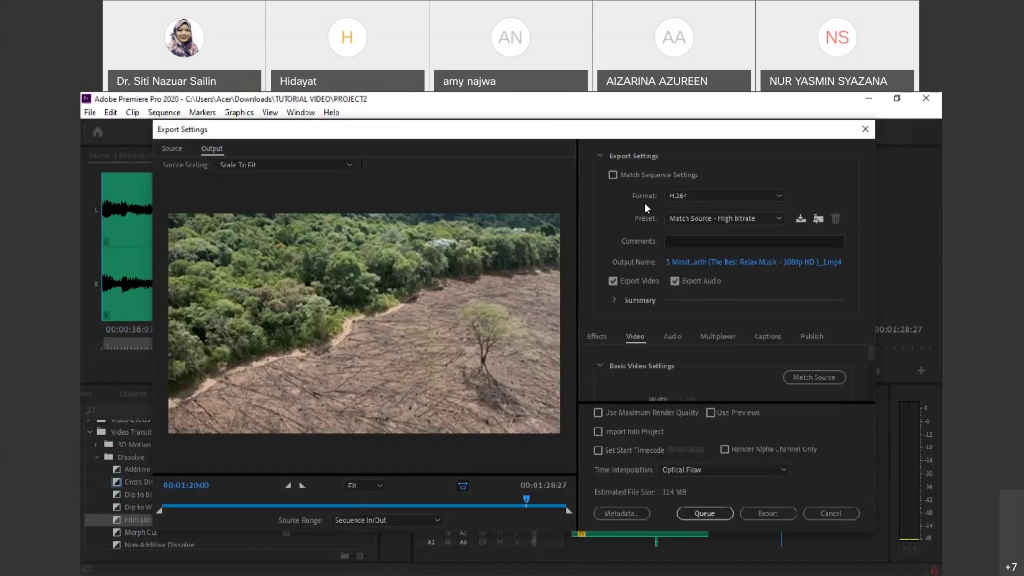
{"action": "left_click", "coordinate": [691, 199]}
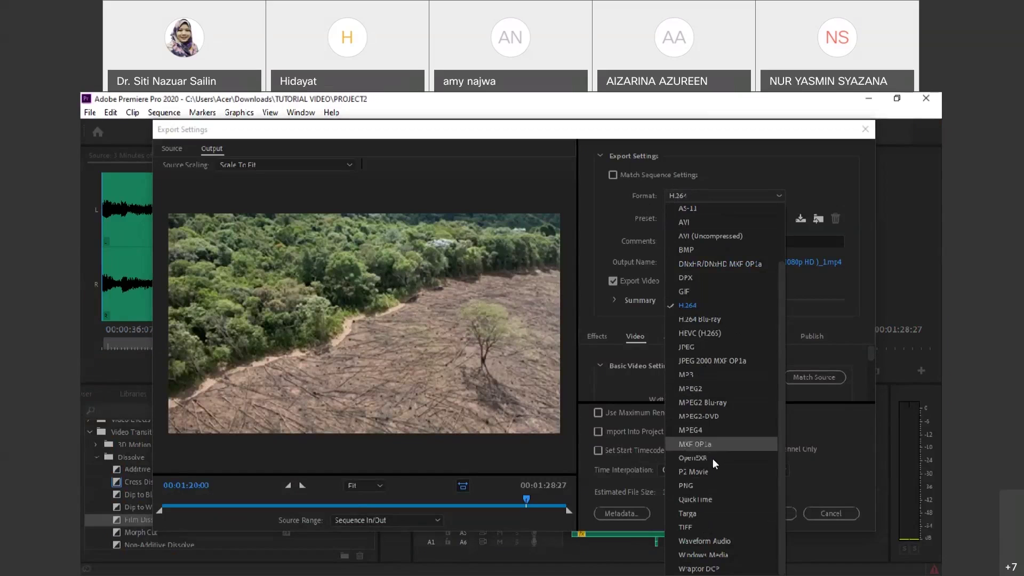
{"action": "left_click", "coordinate": [818, 185]}
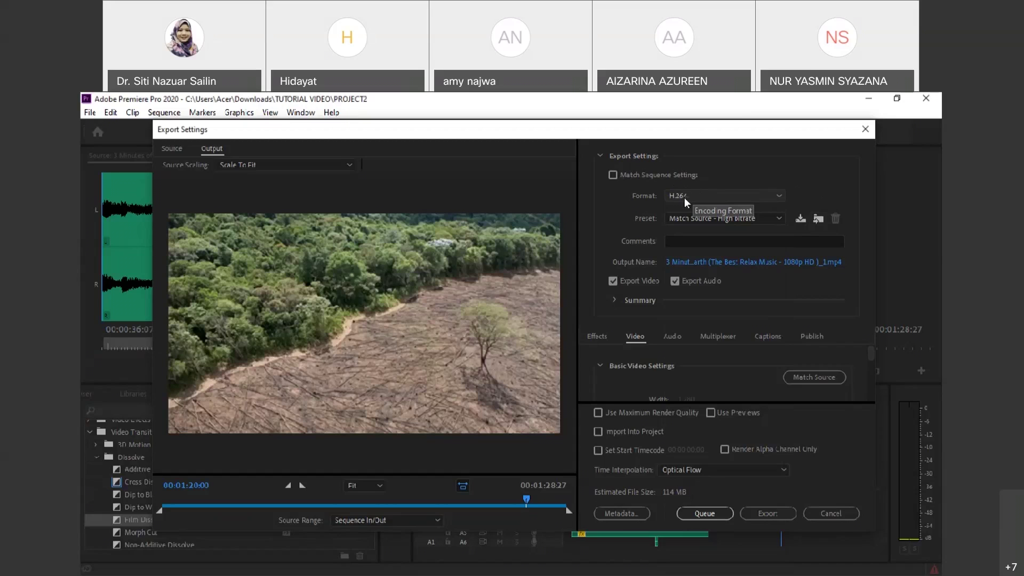
Examine the available H.264 export presets, keeping Match Source - High bitrate.
{"action": "left_click", "coordinate": [708, 218]}
{"action": "scroll", "coordinate": [761, 391], "scroll_direction": "down", "scroll_amount": 5}
{"action": "scroll", "coordinate": [762, 392], "scroll_direction": "up", "scroll_amount": 5}
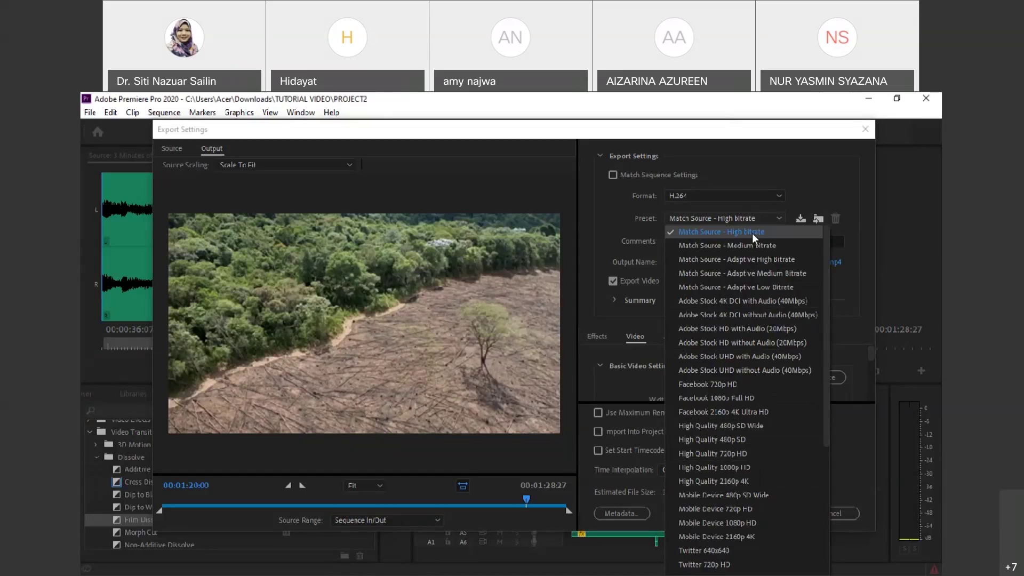
{"action": "left_click", "coordinate": [805, 194]}
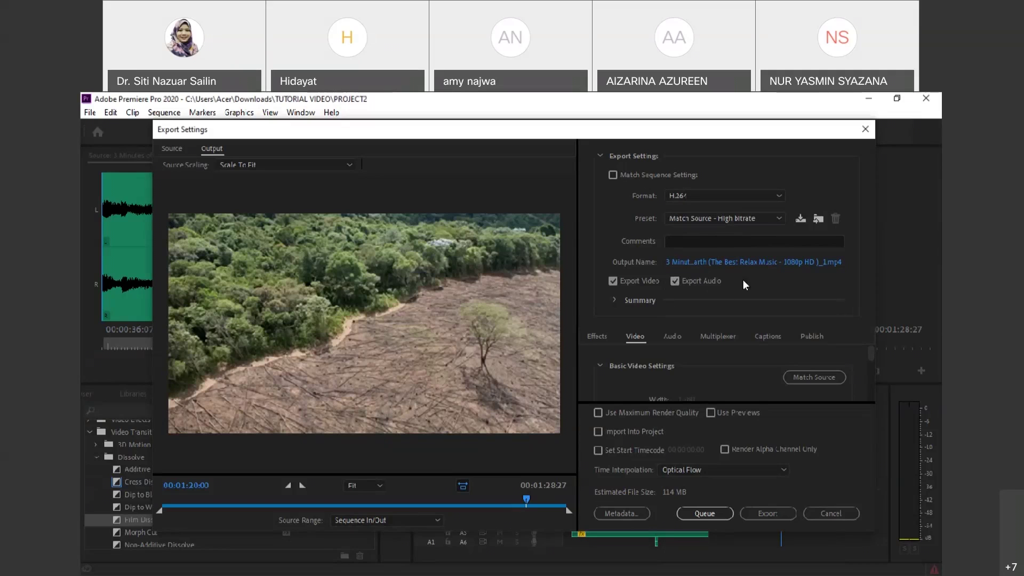
Examine the basic video settings and the expanded output and source Summary of the export.
{"action": "left_click", "coordinate": [604, 156]}
{"action": "left_click", "coordinate": [604, 155]}
{"action": "left_click", "coordinate": [603, 156]}
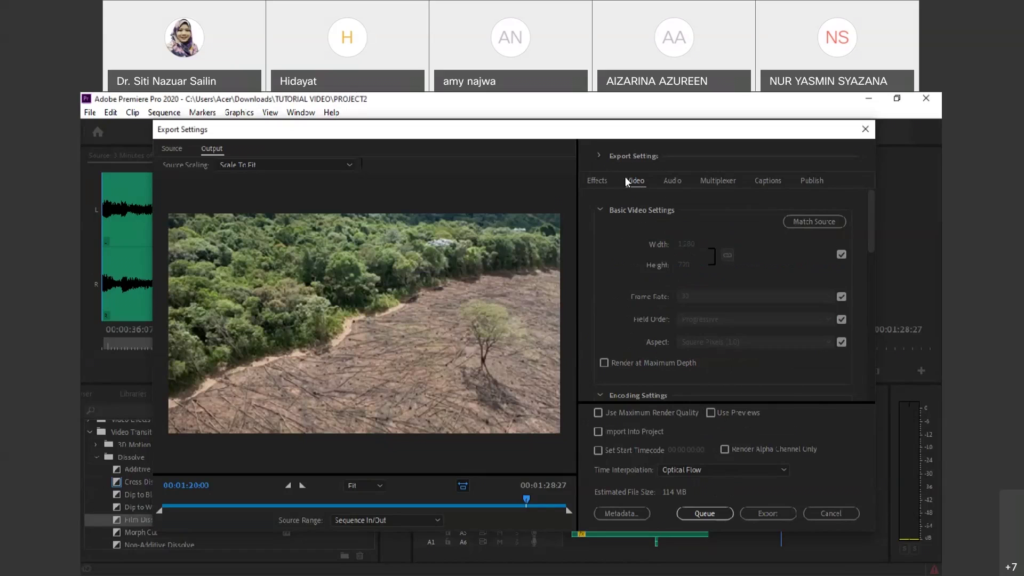
{"action": "left_click", "coordinate": [600, 156]}
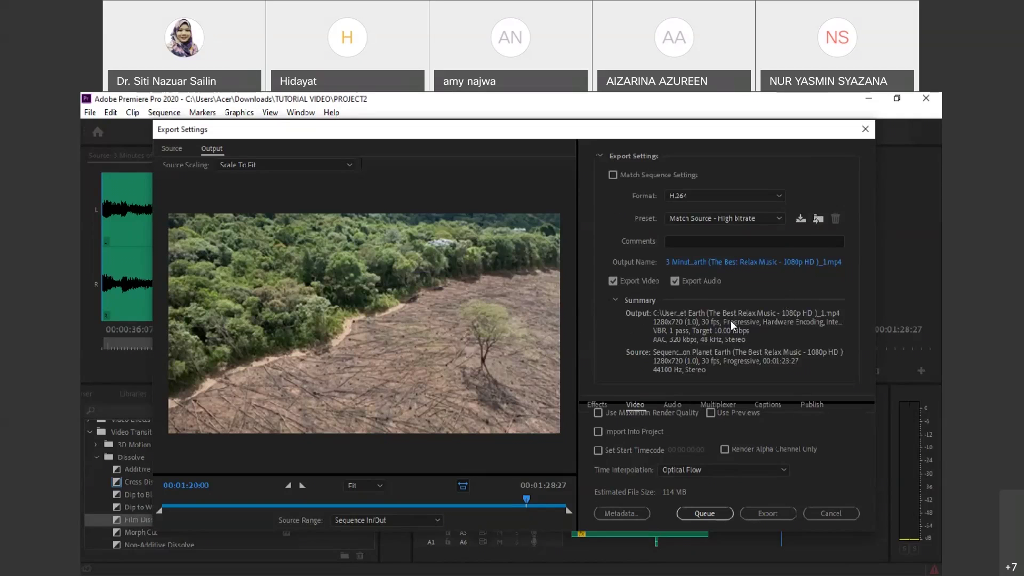
Try naming the output file "ajdha", discard the name, and leave the export settings without exporting.
{"action": "left_click", "coordinate": [679, 262]}
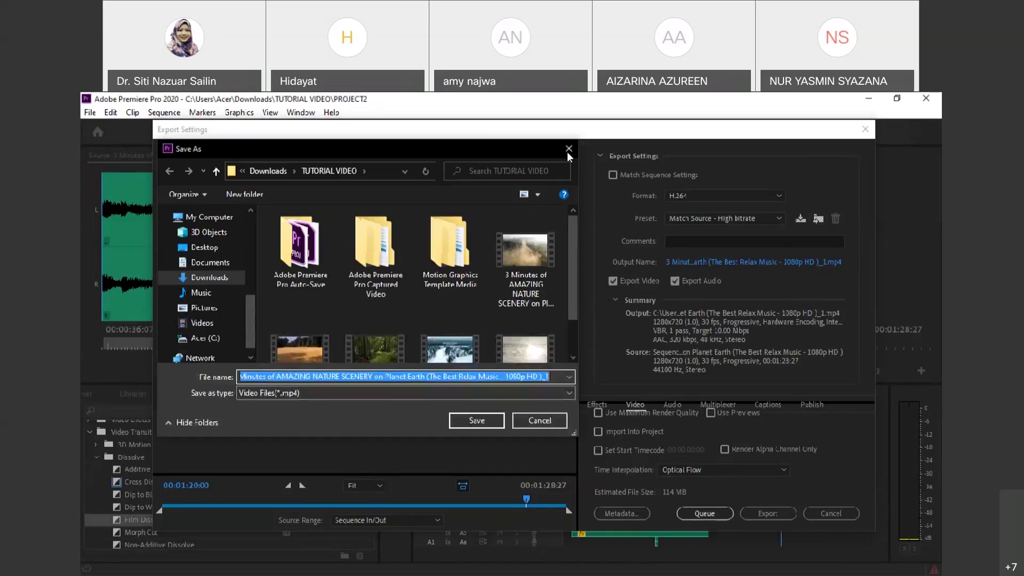
{"action": "type", "text": "ajdha"}
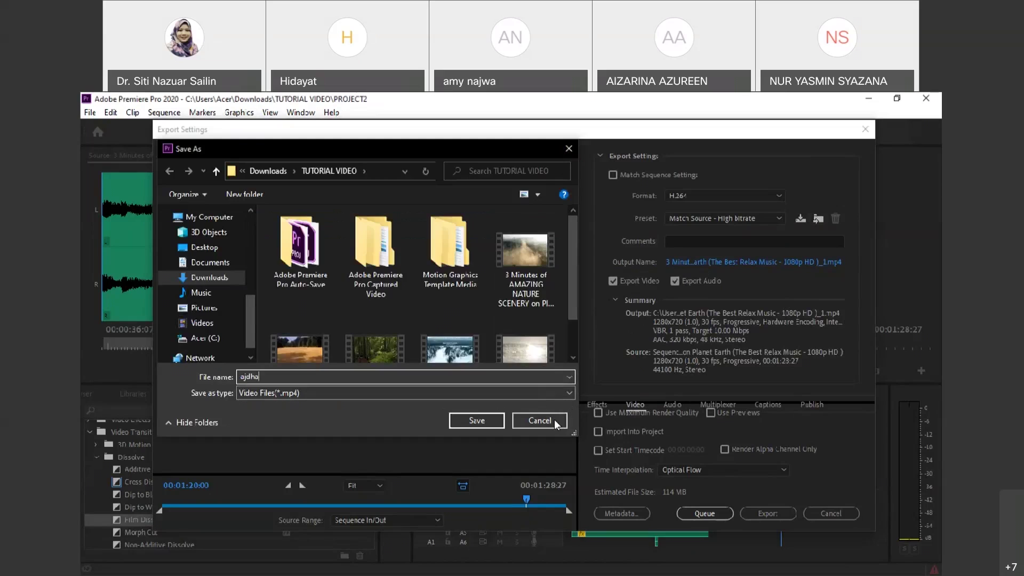
{"action": "left_click", "coordinate": [555, 419]}
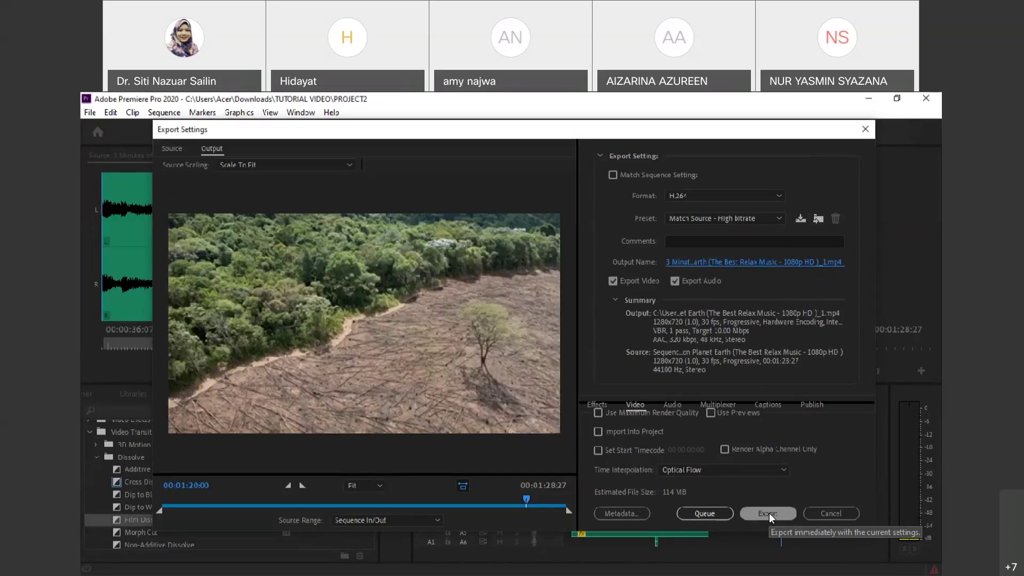
{"action": "left_click", "coordinate": [818, 512]}
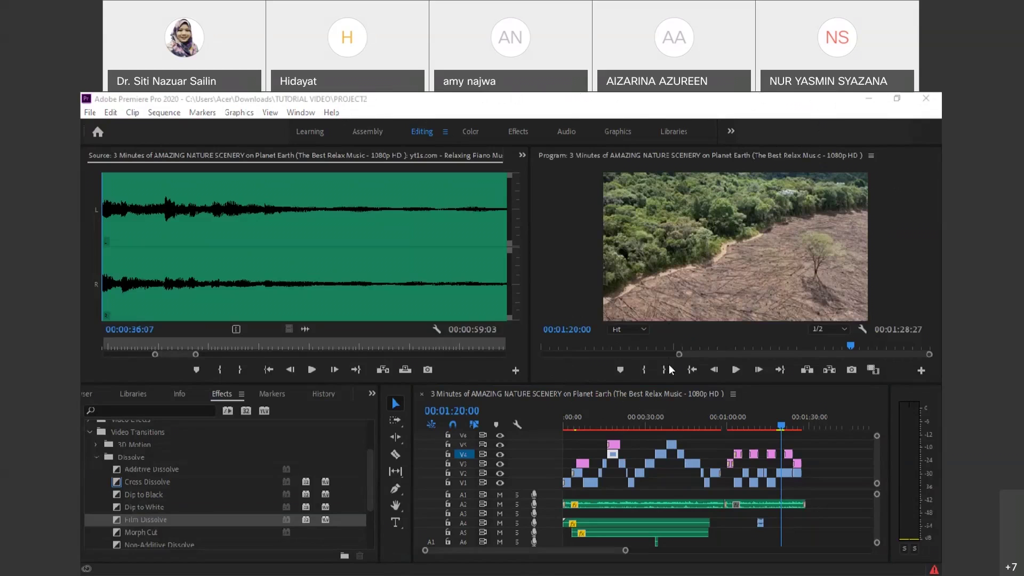
Switch to the media player showing the PROJECT SIAP video.
{"action": "key", "text": "alt+Tab"}
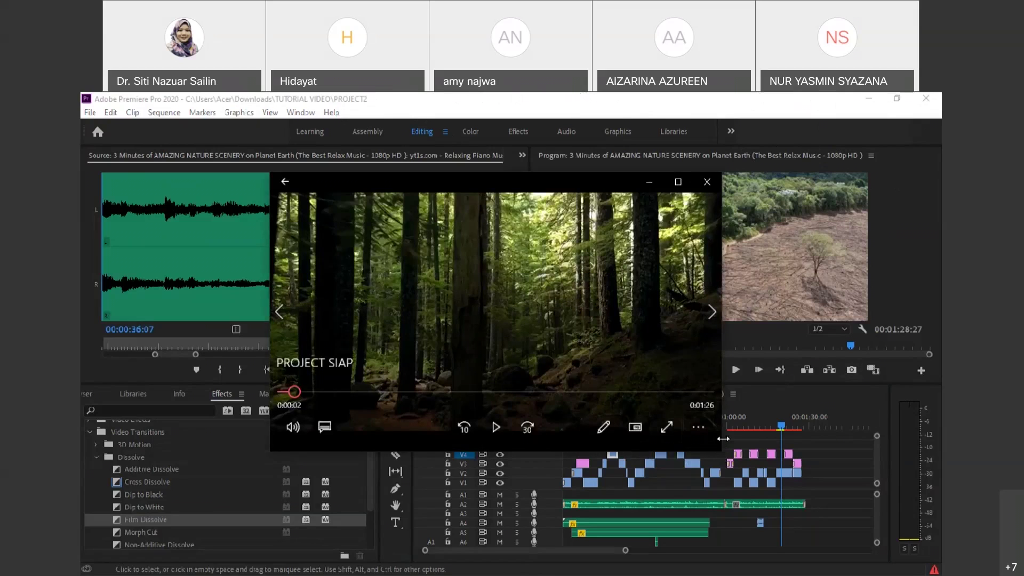
Enlarge the media player window and play the PROJECT SIAP video from the beginning.
{"action": "left_click_drag", "start_coordinate": [722, 438], "coordinate": [868, 439]}
{"action": "left_click_drag", "start_coordinate": [715, 452], "coordinate": [715, 510]}
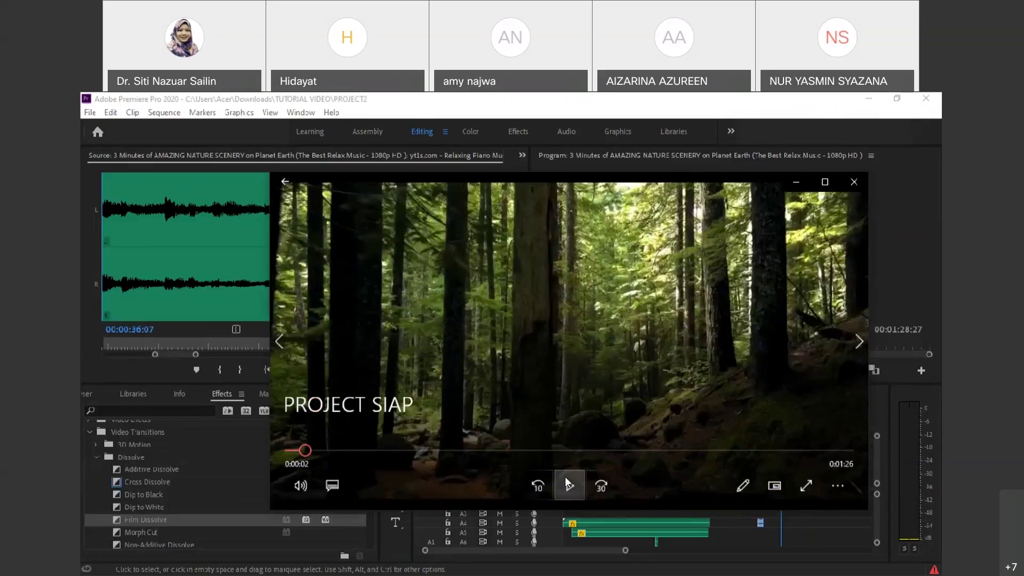
{"action": "left_click", "coordinate": [286, 451]}
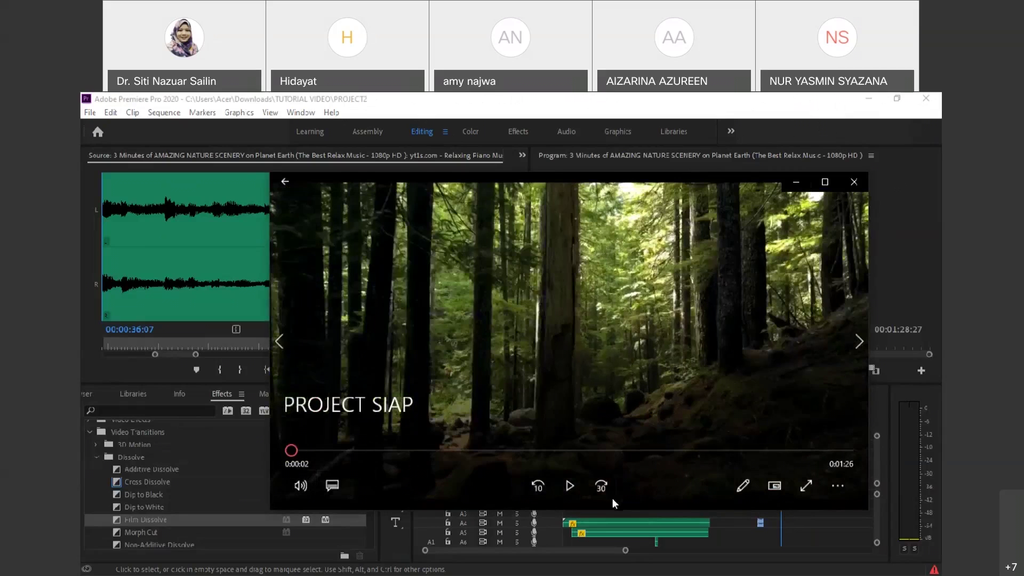
{"action": "left_click", "coordinate": [568, 486]}
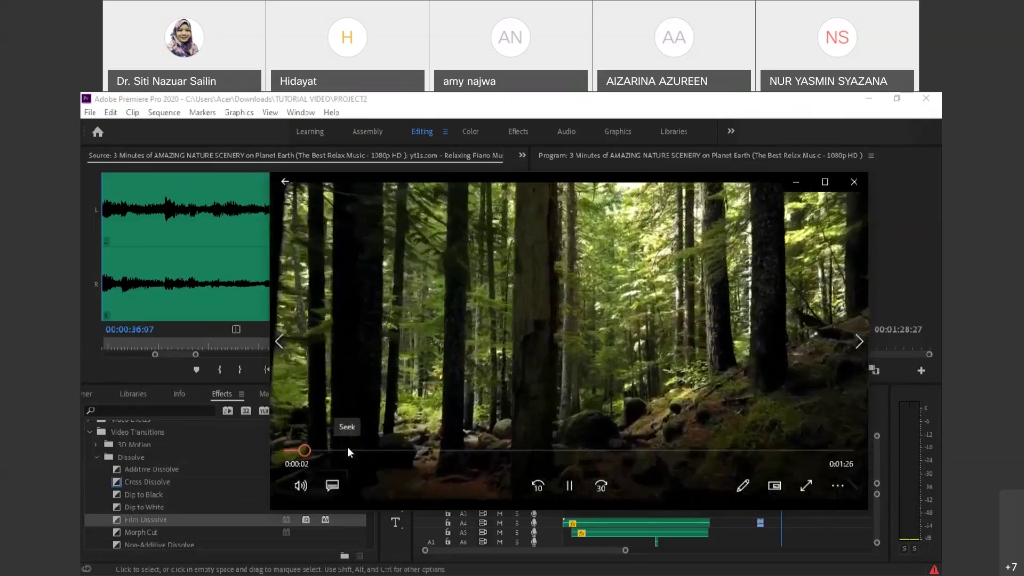
Skip through the video to about 0:09 and 0:36, pause it, and close the media player.
{"action": "left_click", "coordinate": [347, 449]}
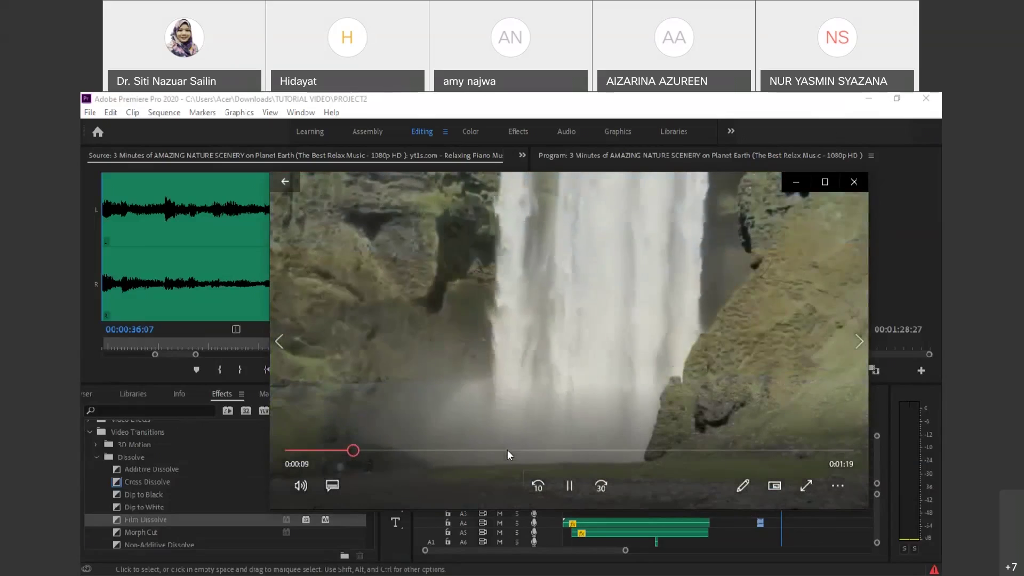
{"action": "left_click", "coordinate": [510, 451]}
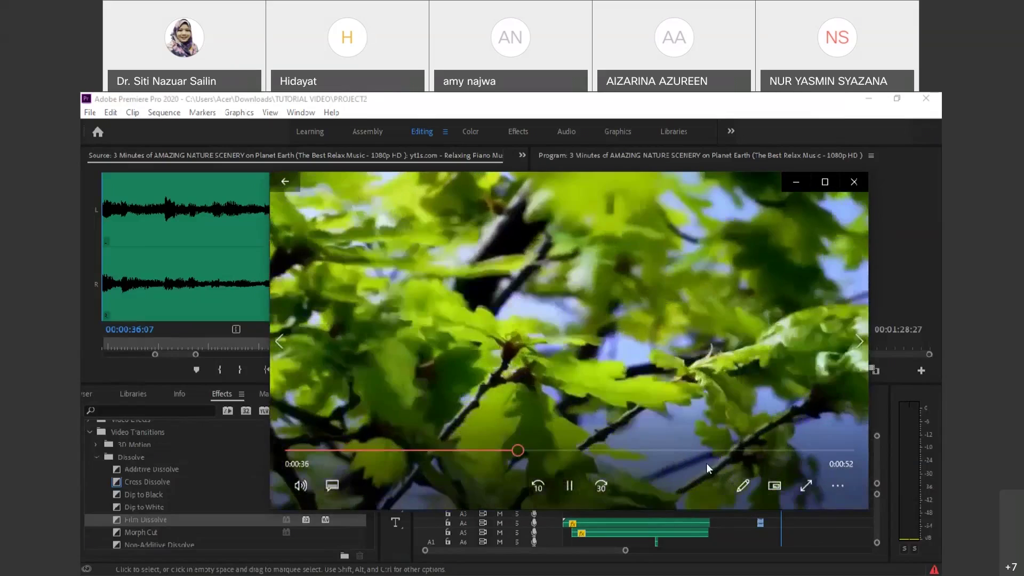
{"action": "left_click", "coordinate": [569, 485]}
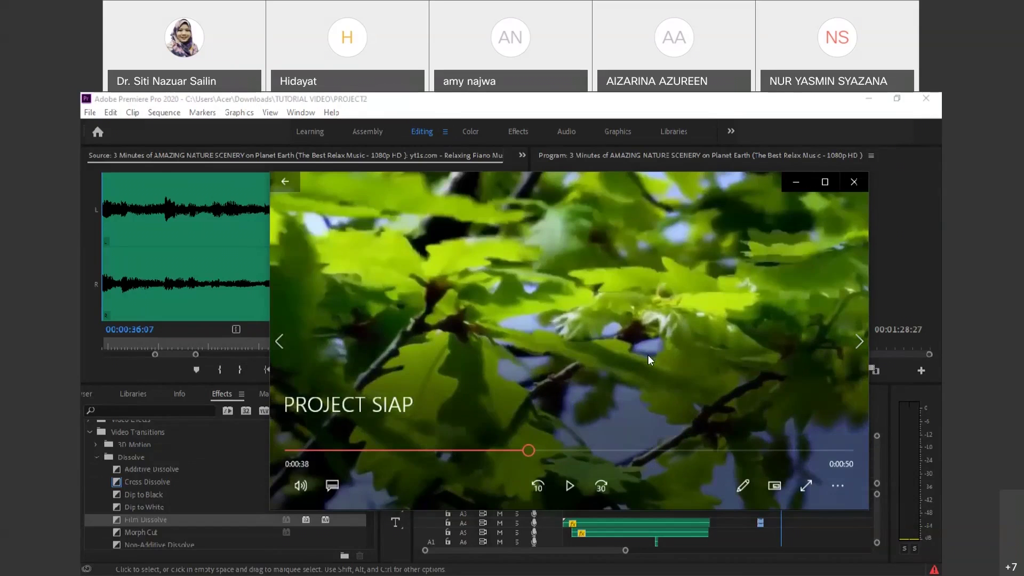
{"action": "left_click", "coordinate": [853, 182]}
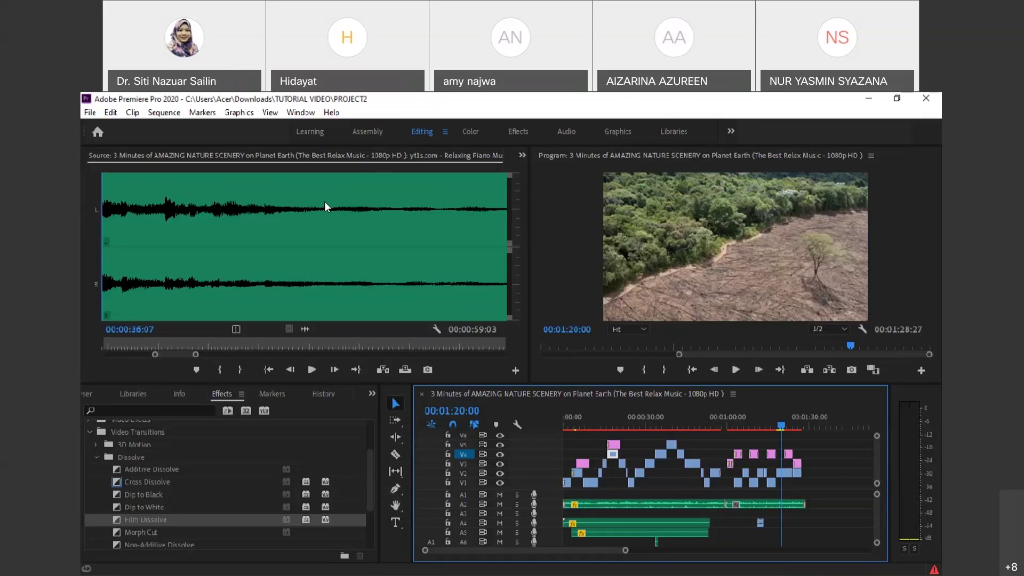
View the Learning workspace and return to the Editing workspace.
{"action": "left_click", "coordinate": [311, 132]}
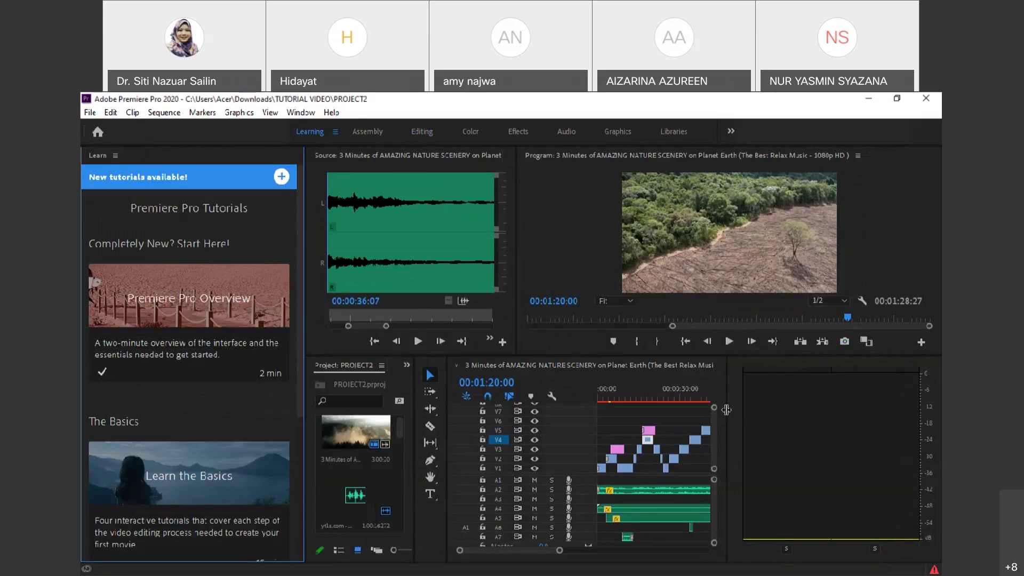
{"action": "left_click", "coordinate": [422, 131]}
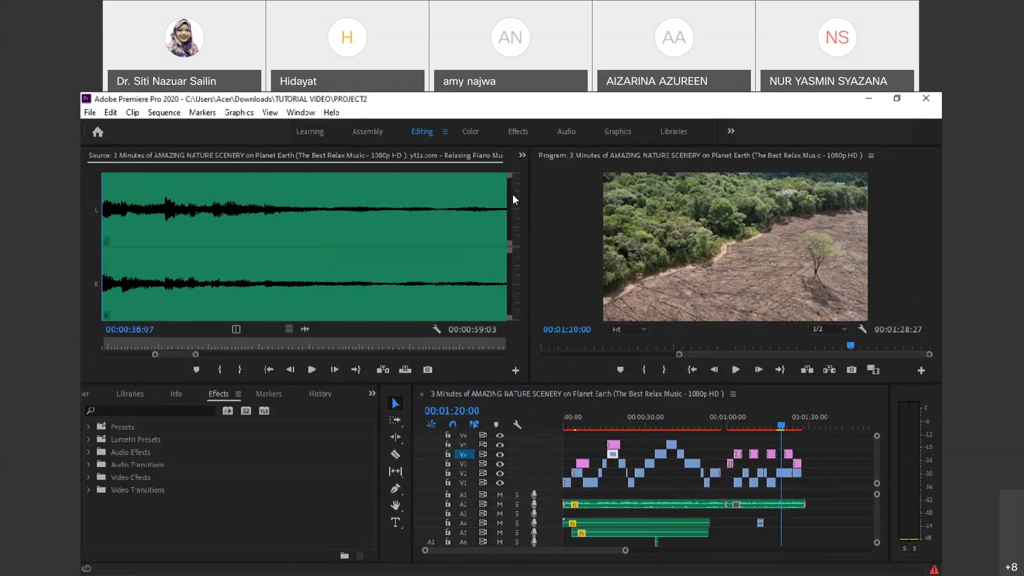
Show the Effect Controls and the Audio Clip Mixer in place of the source audio waveform.
{"action": "left_click", "coordinate": [522, 155]}
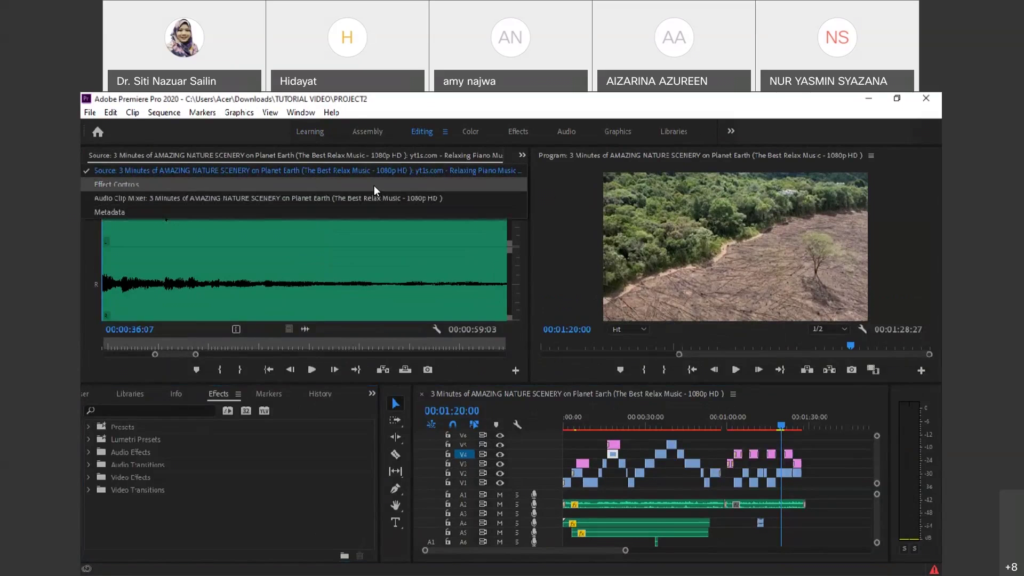
{"action": "left_click", "coordinate": [373, 185]}
{"action": "left_click", "coordinate": [524, 156]}
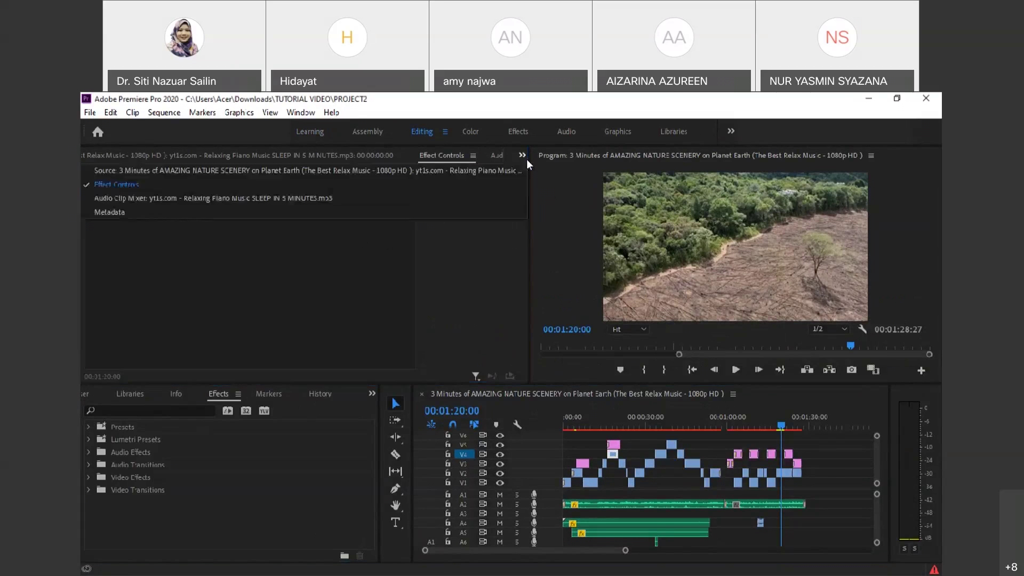
{"action": "left_click", "coordinate": [428, 199]}
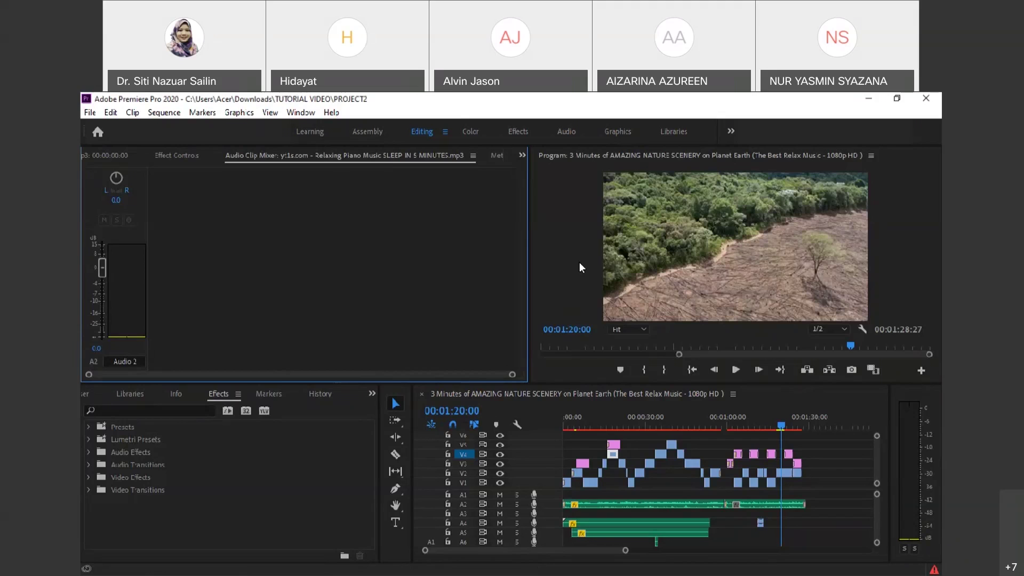
Try enlarging the opening forest clip in the program monitor with the playhead at 00:00:01:05.
{"action": "left_click_drag", "start_coordinate": [574, 421], "coordinate": [569, 426]}
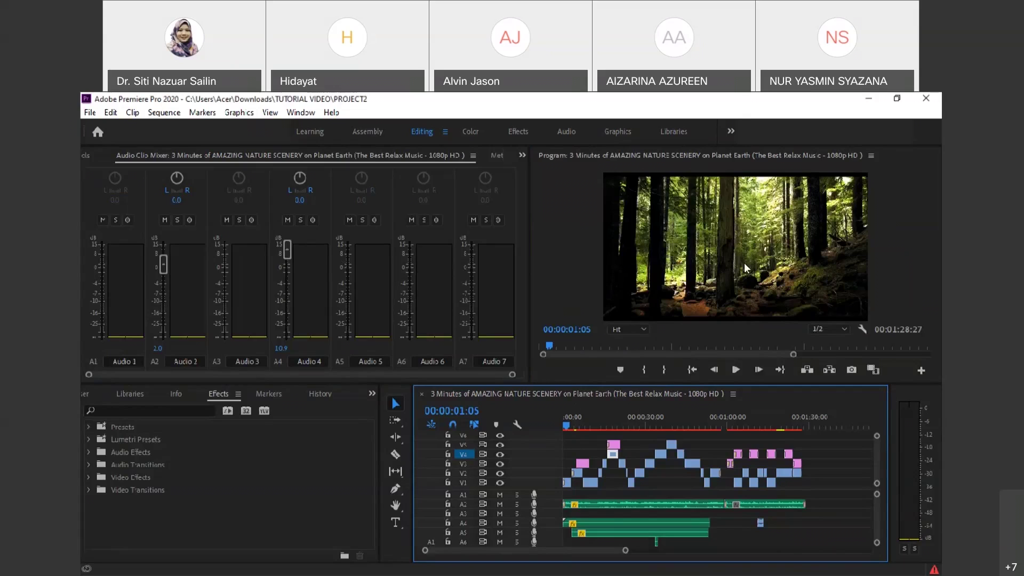
{"action": "left_click", "coordinate": [732, 253]}
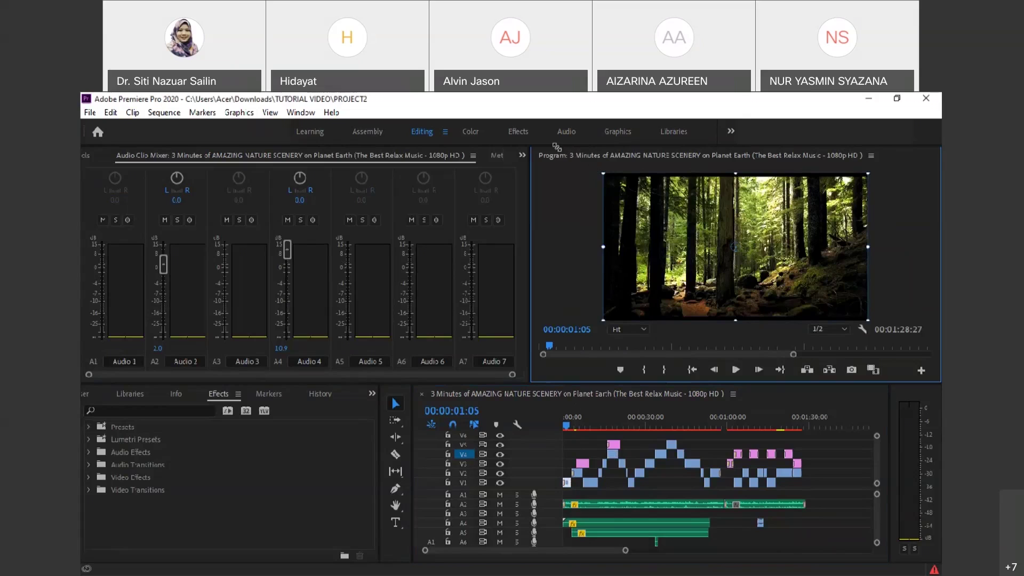
{"action": "left_click_drag", "start_coordinate": [544, 133], "coordinate": [524, 123]}
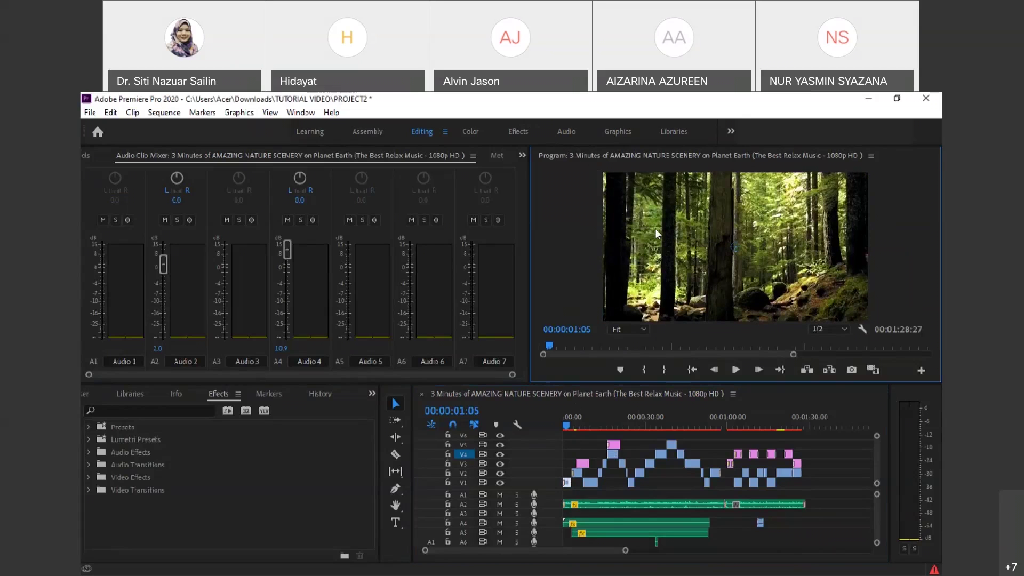
{"action": "left_click_drag", "start_coordinate": [654, 229], "coordinate": [635, 222]}
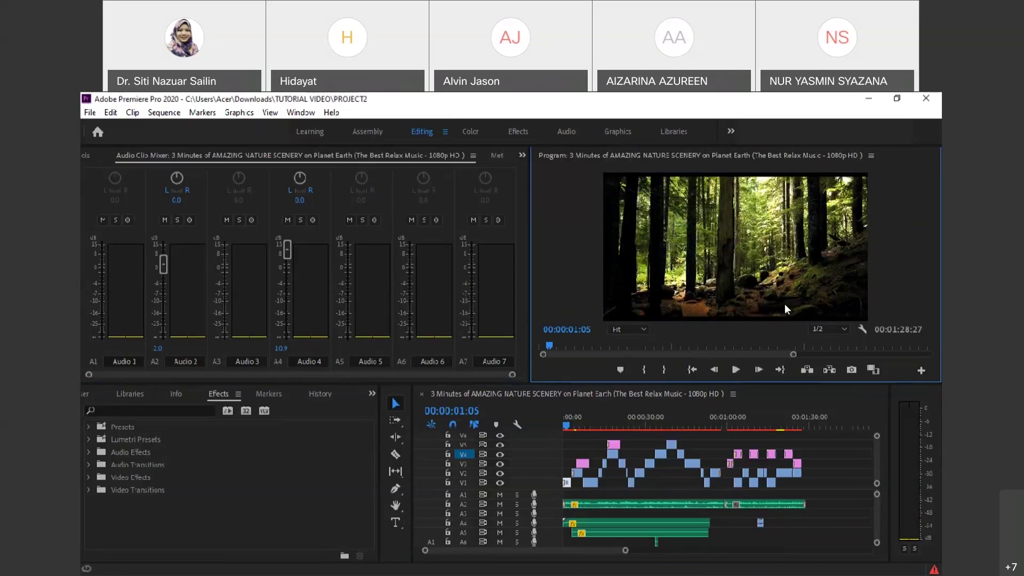
{"action": "left_click", "coordinate": [523, 404]}
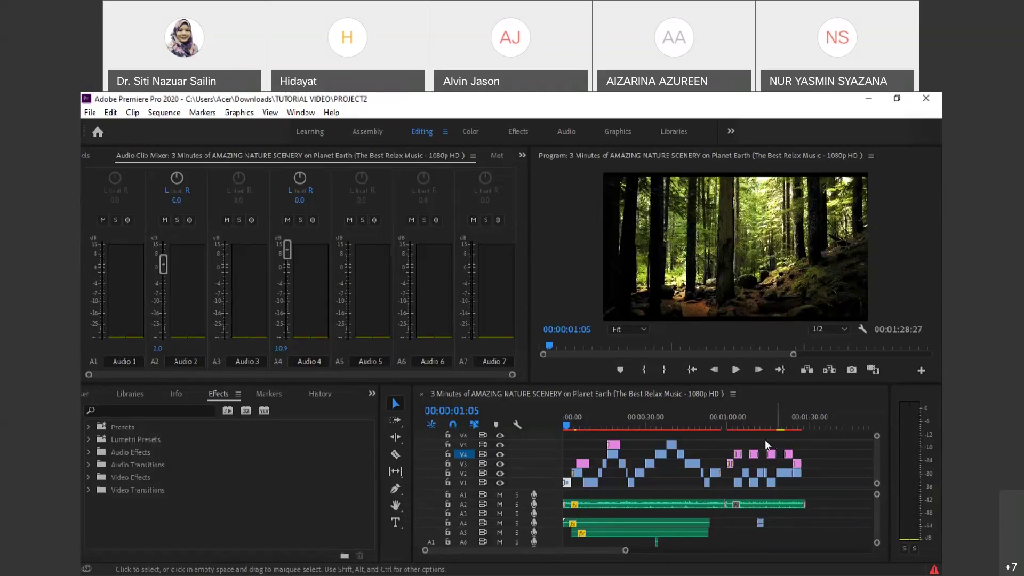
{"action": "left_click", "coordinate": [372, 393]}
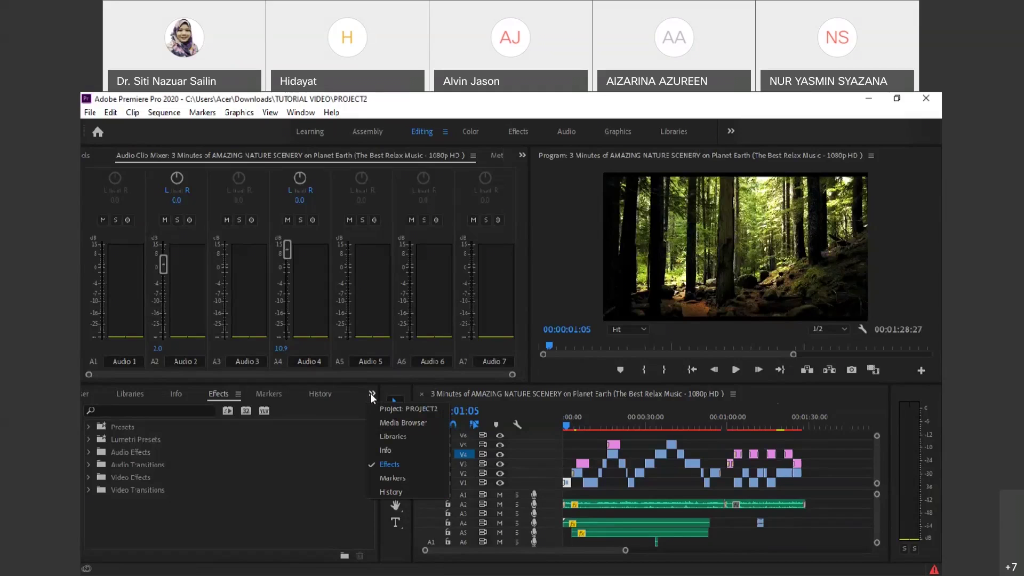
{"action": "left_click", "coordinate": [354, 405]}
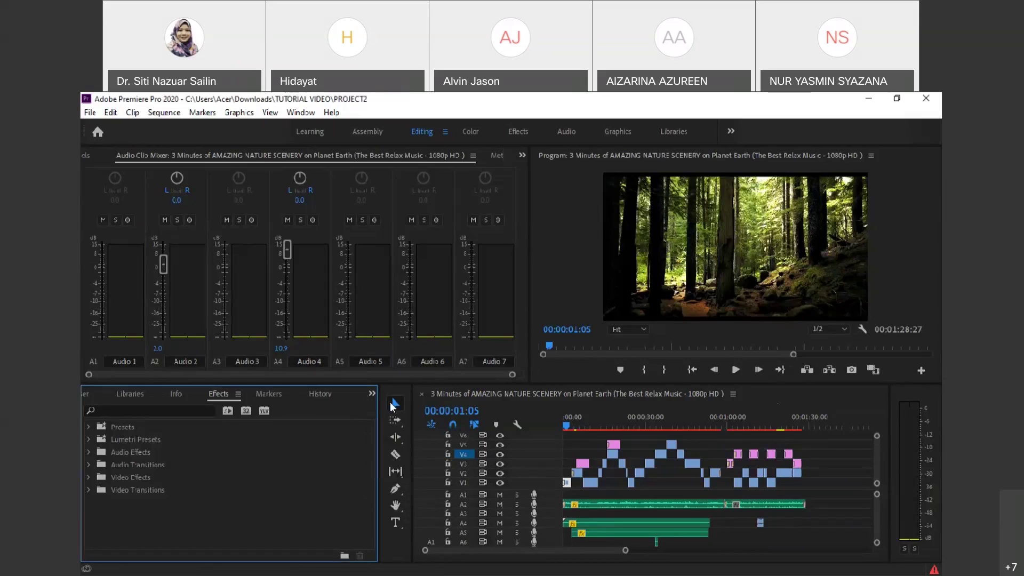